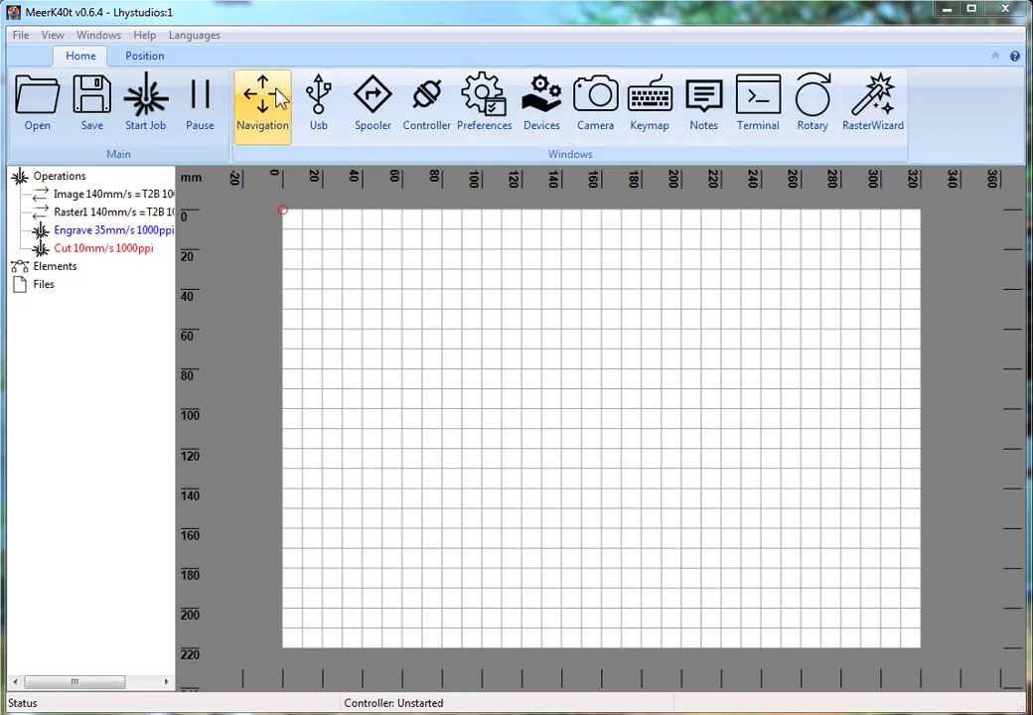
Load the toilet-roll design file from the desktop onto the laser bed.
left_click(136, 54)
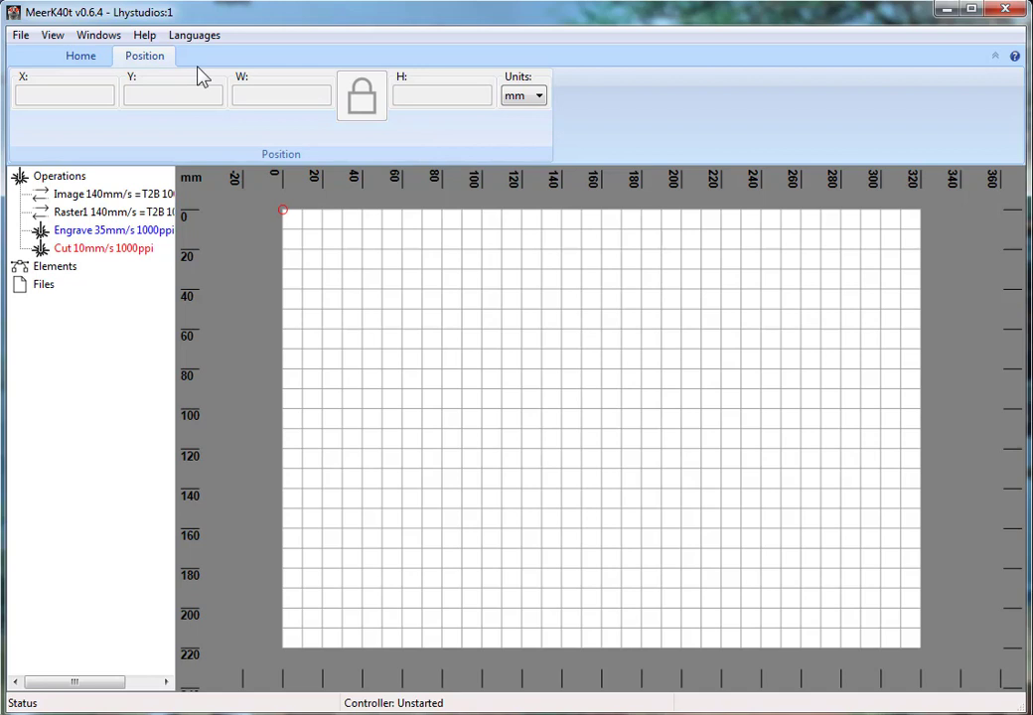
left_click(82, 56)
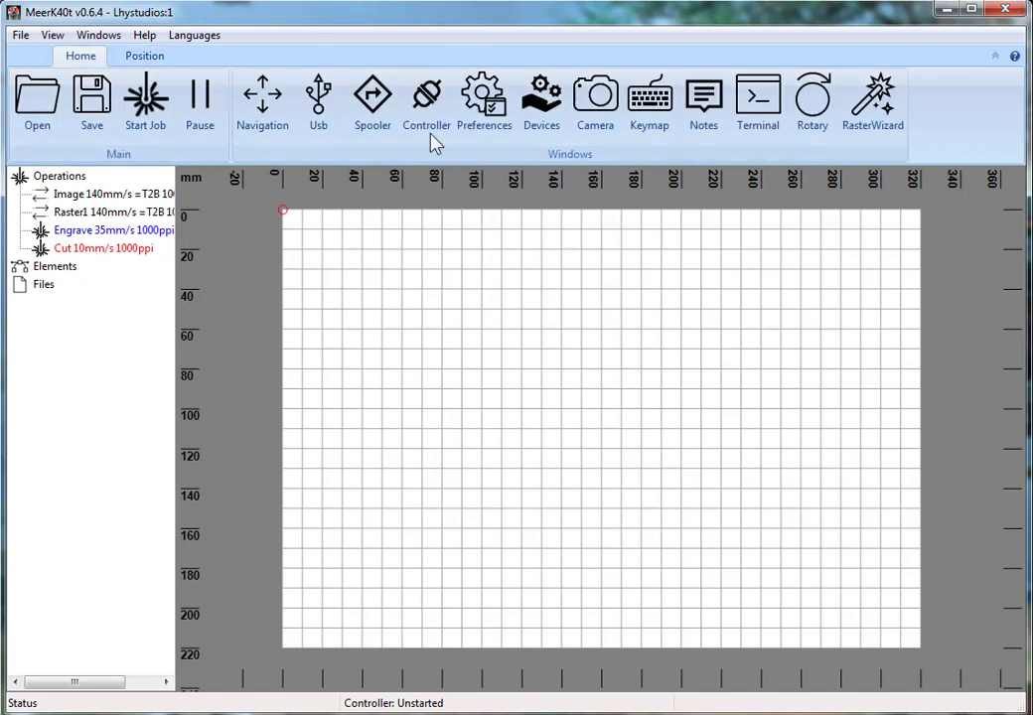
left_click_drag(529, 448, 519, 469)
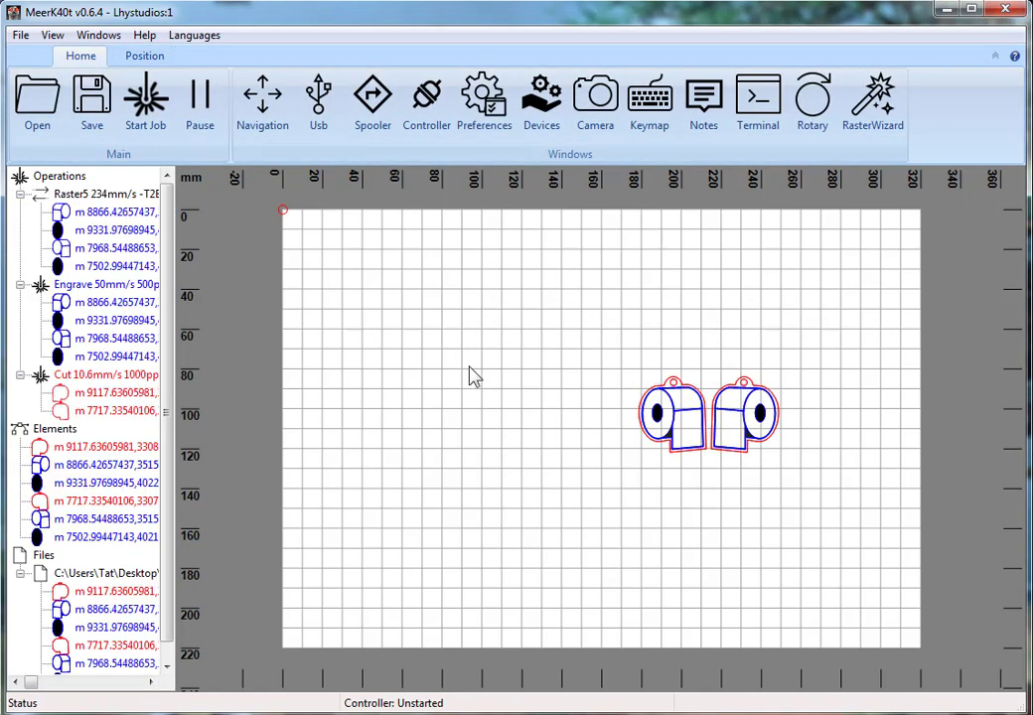
Select the whole toilet-roll design, set its position to X 0, Y 0, and move it freehand to about X 94 mm, Y 26 mm.
left_click_drag(720, 356, 783, 426)
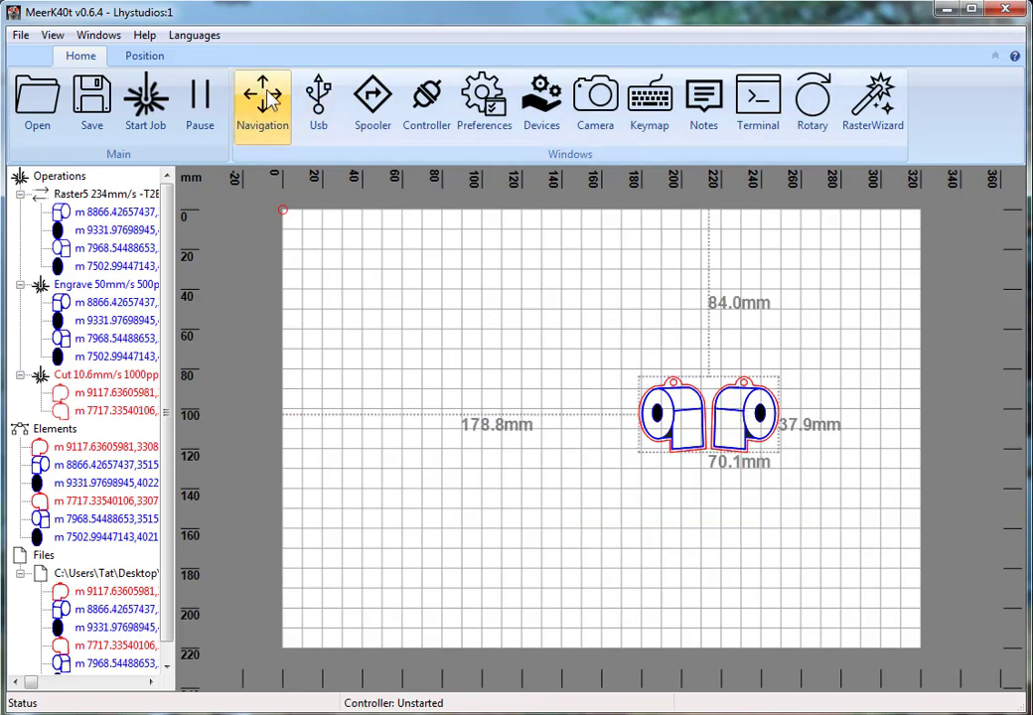
left_click(144, 55)
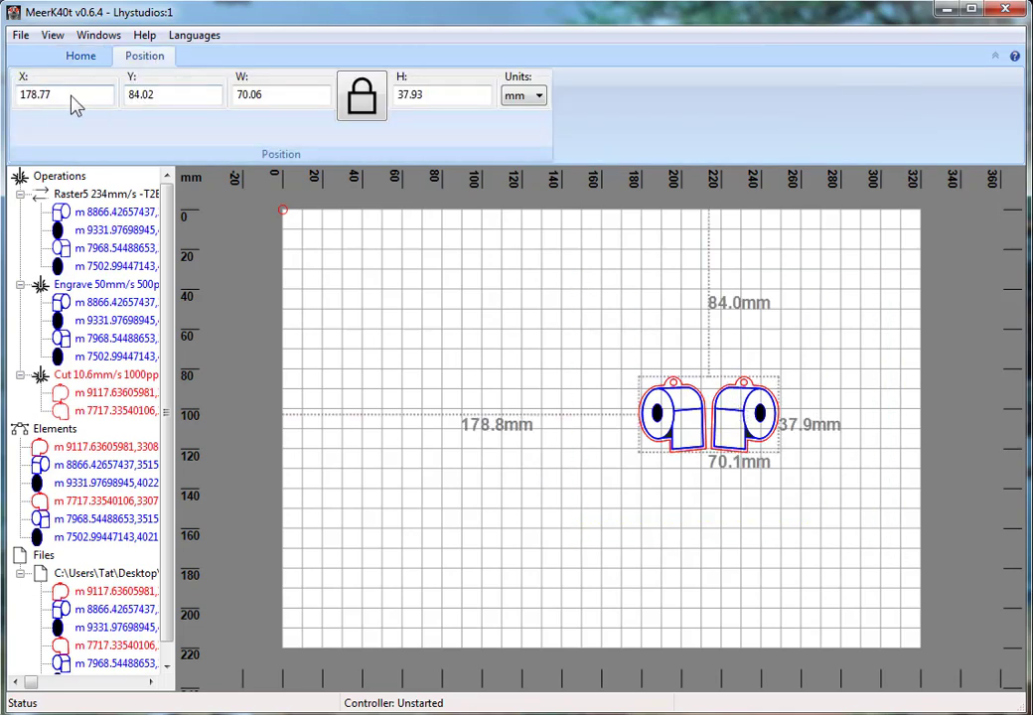
left_click_drag(72, 100, 9, 99)
type("0")
key("Tab")
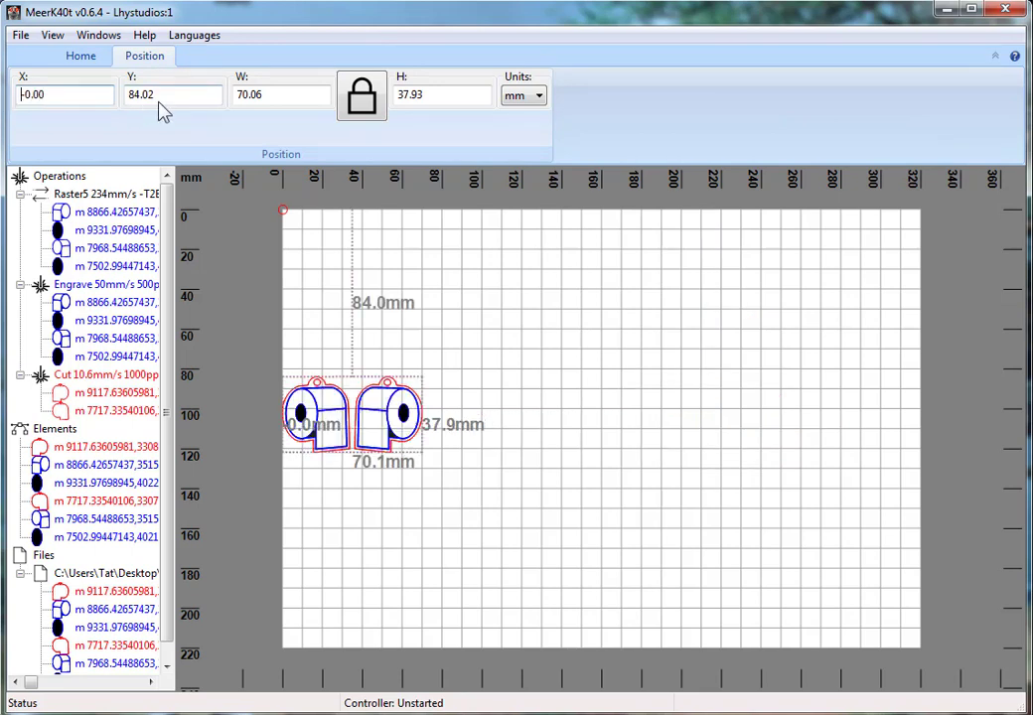
type("0")
key("Return")
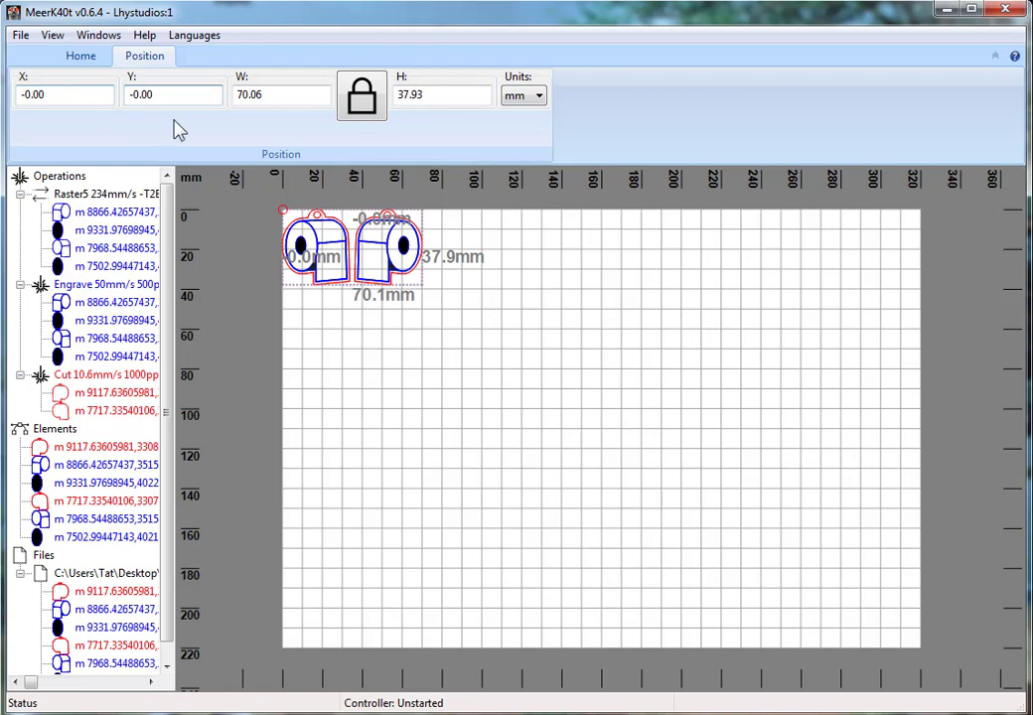
left_click_drag(331, 242, 516, 294)
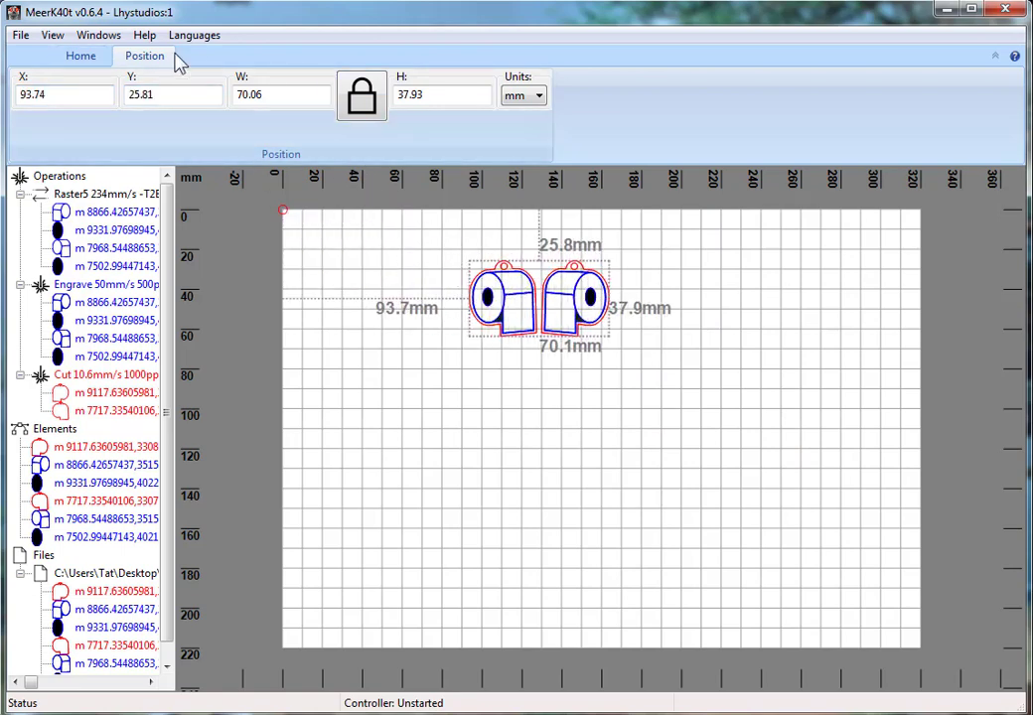
left_click(81, 56)
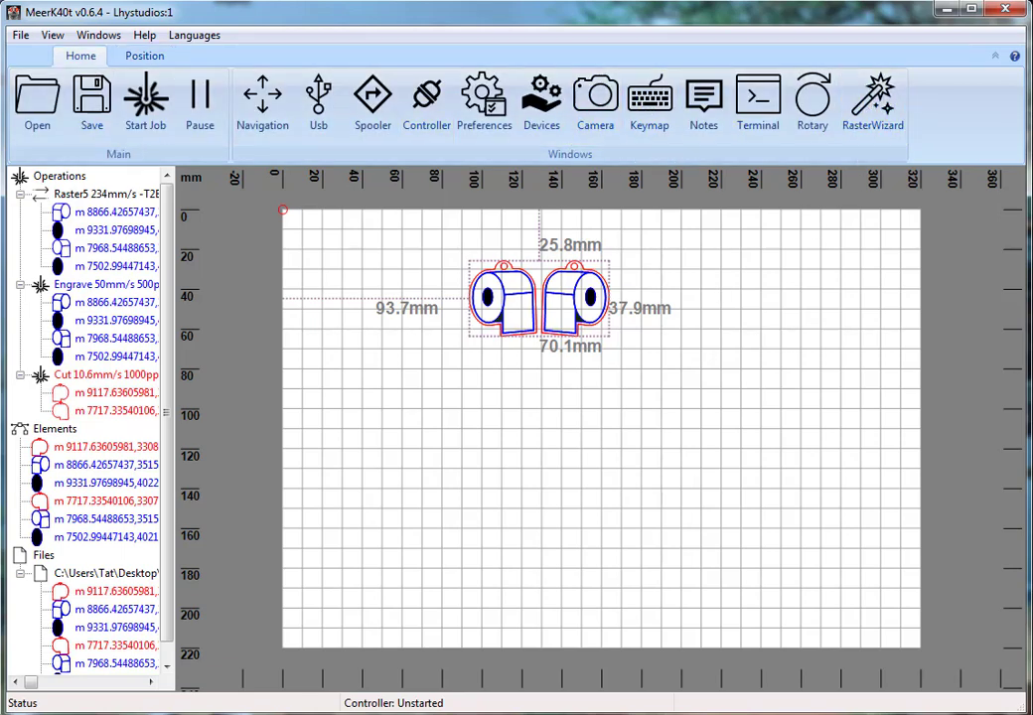
Delete the toilet-roll design from the bed and load the eagle photo.
left_click_drag(424, 236, 766, 434)
key("Delete")
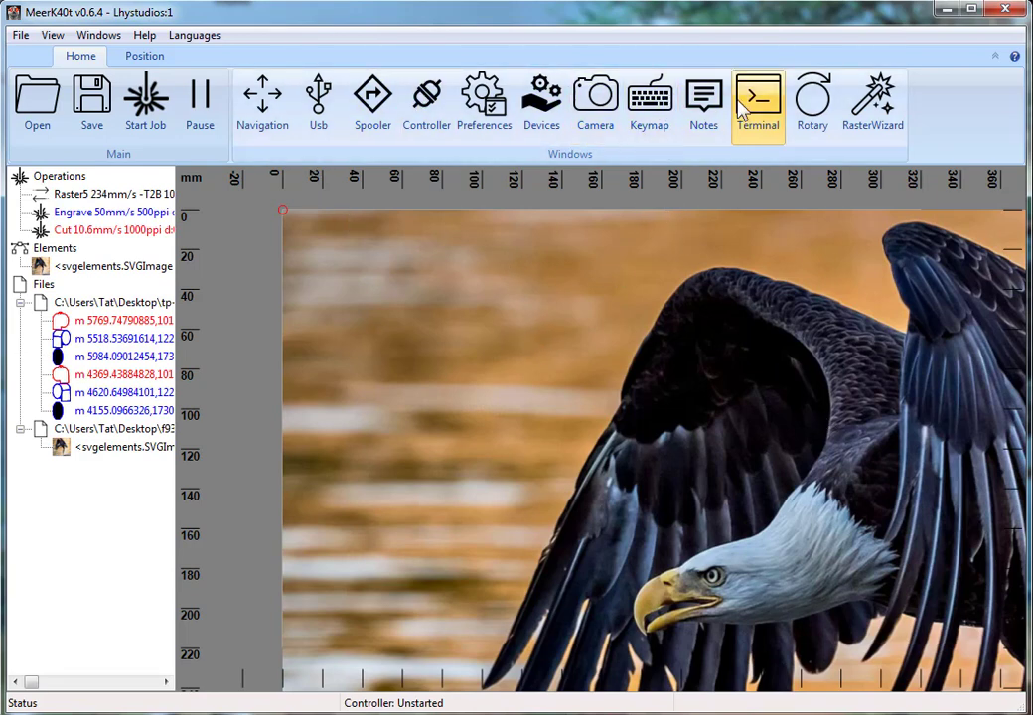
Review the general settings, including the Launch Spooler JobStart option, without changing them.
left_click(98, 35)
left_click(139, 74)
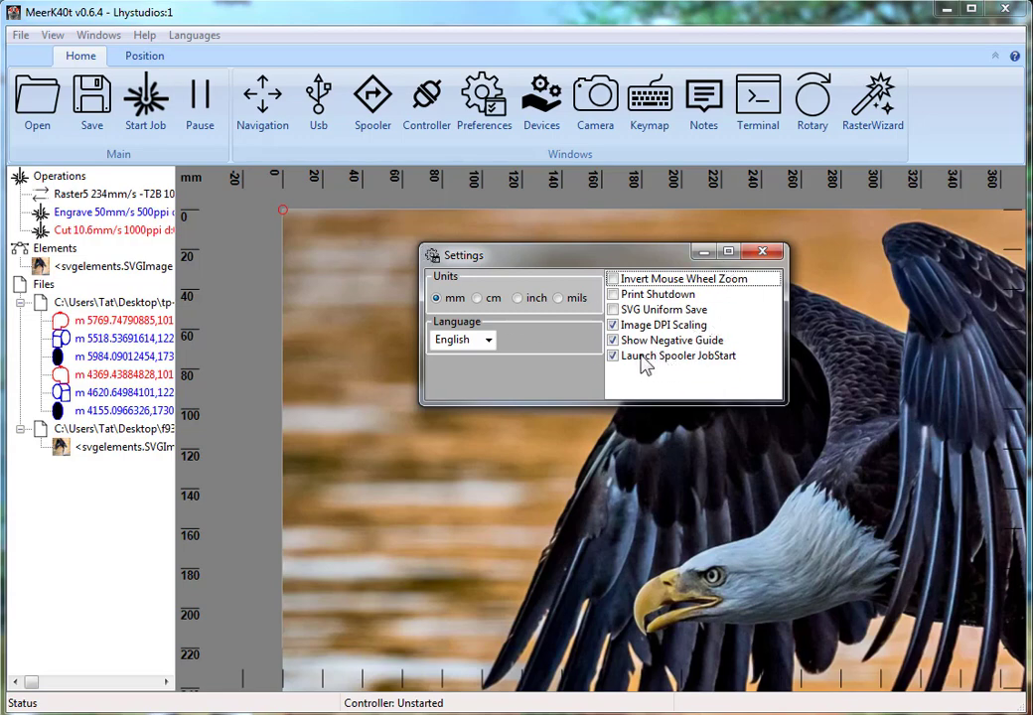
left_click(763, 253)
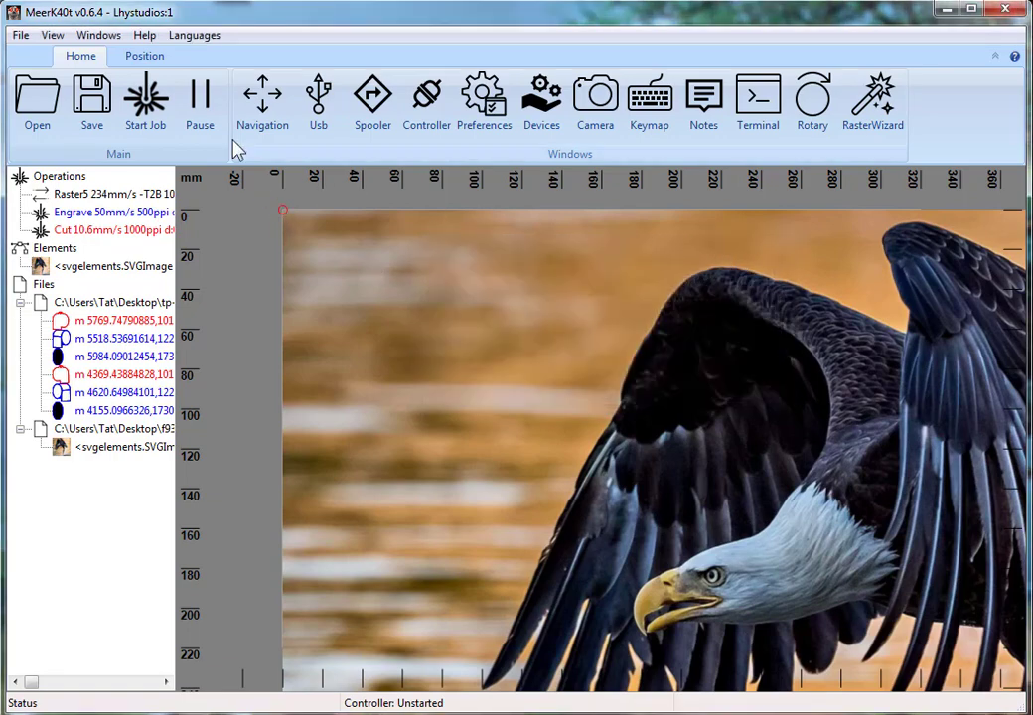
Prepare a job from the current operations and start it.
left_click(145, 107)
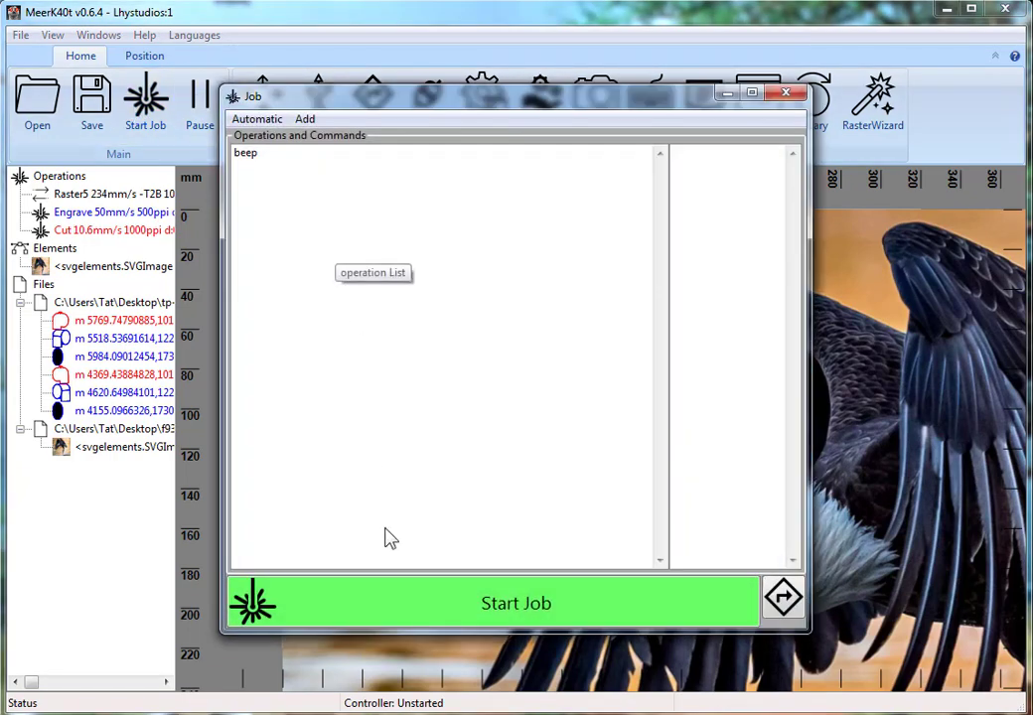
left_click(484, 611)
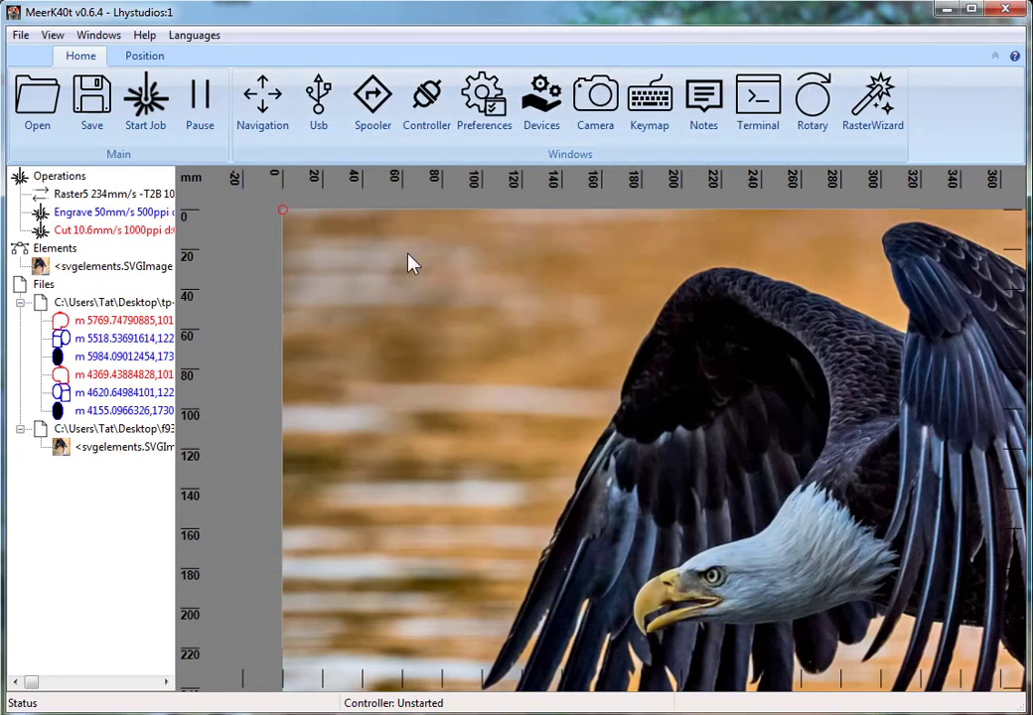
Apply the Other/Blue/Red classification to the operations, with the eagle photo assigned to the Image operation, and select the photo.
left_click(279, 228)
scroll(251, 211, "down", 6)
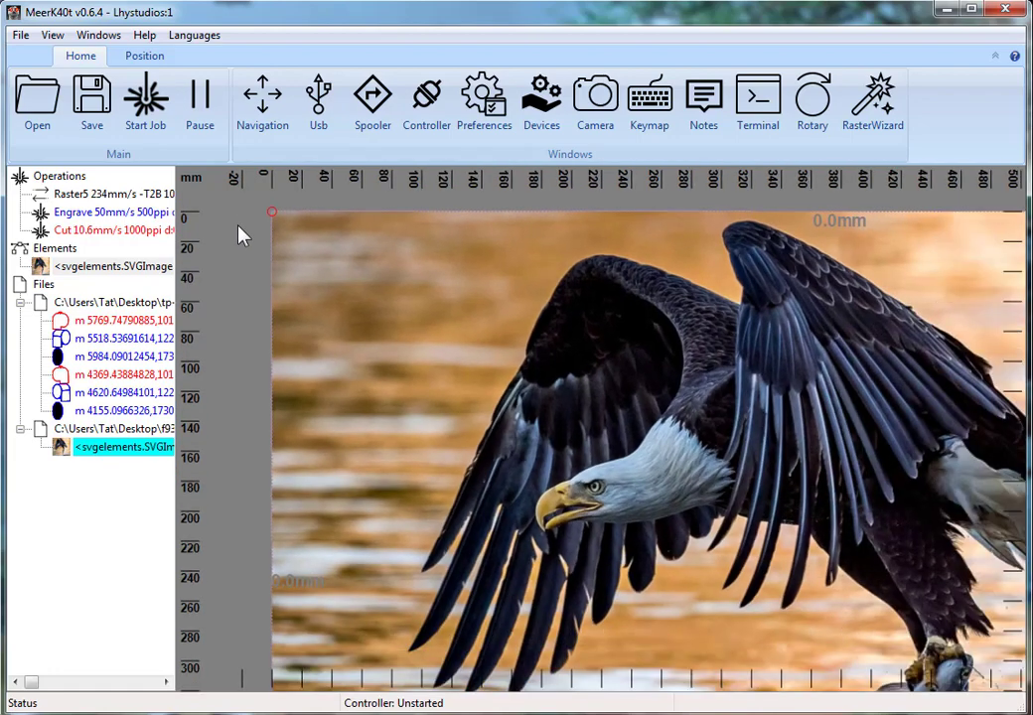
scroll(231, 242, "down", 2)
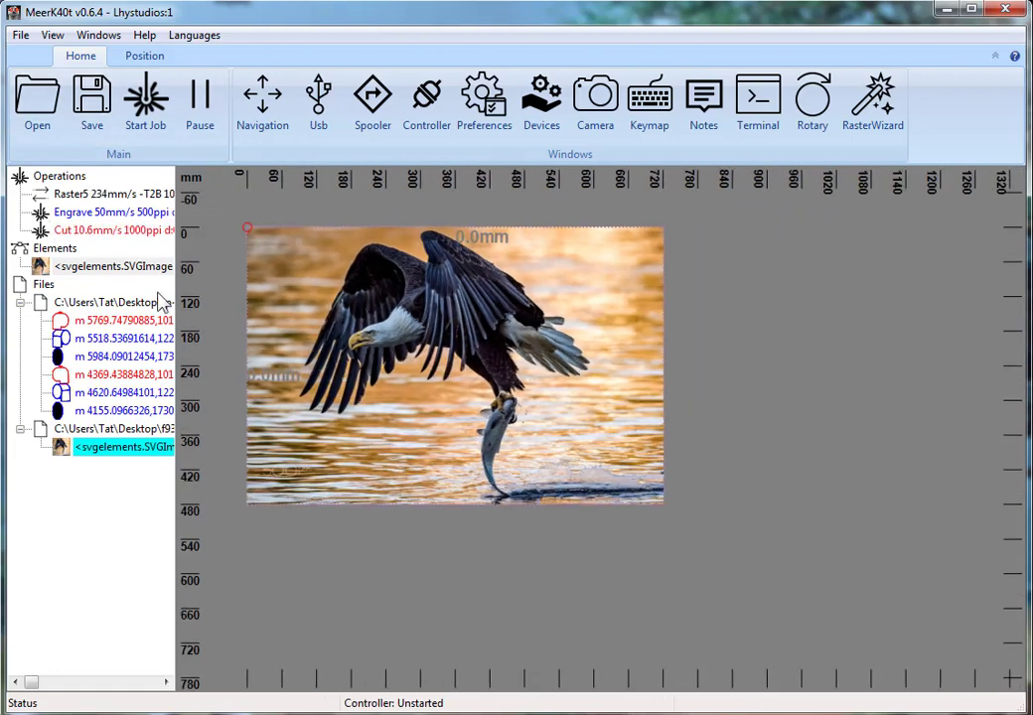
right_click(73, 176)
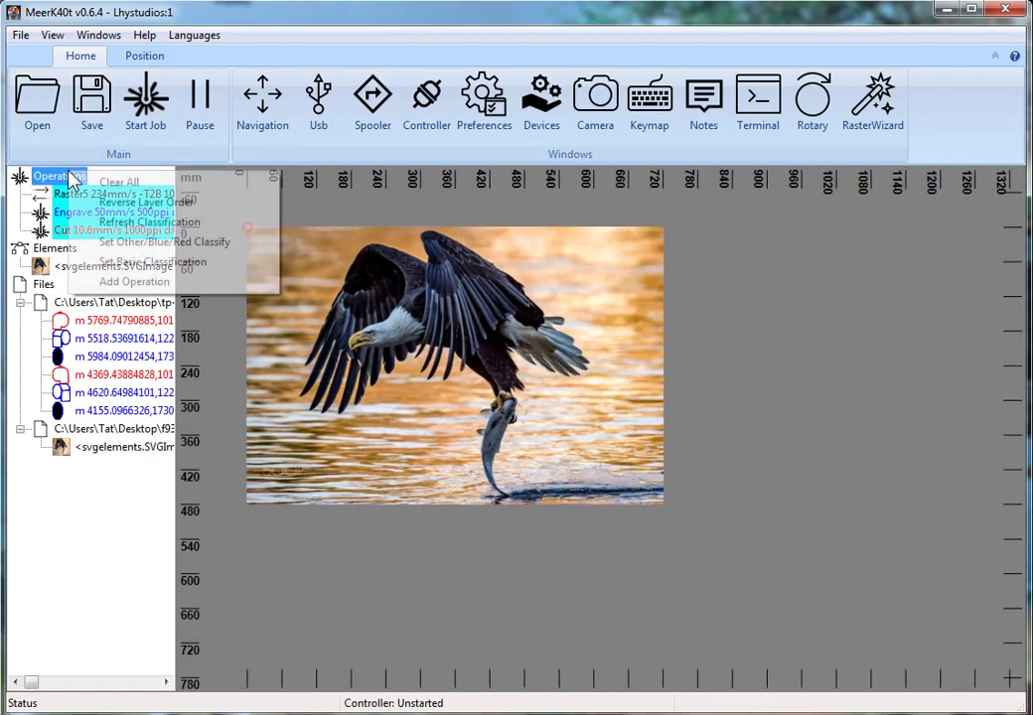
left_click(167, 243)
left_click(611, 445)
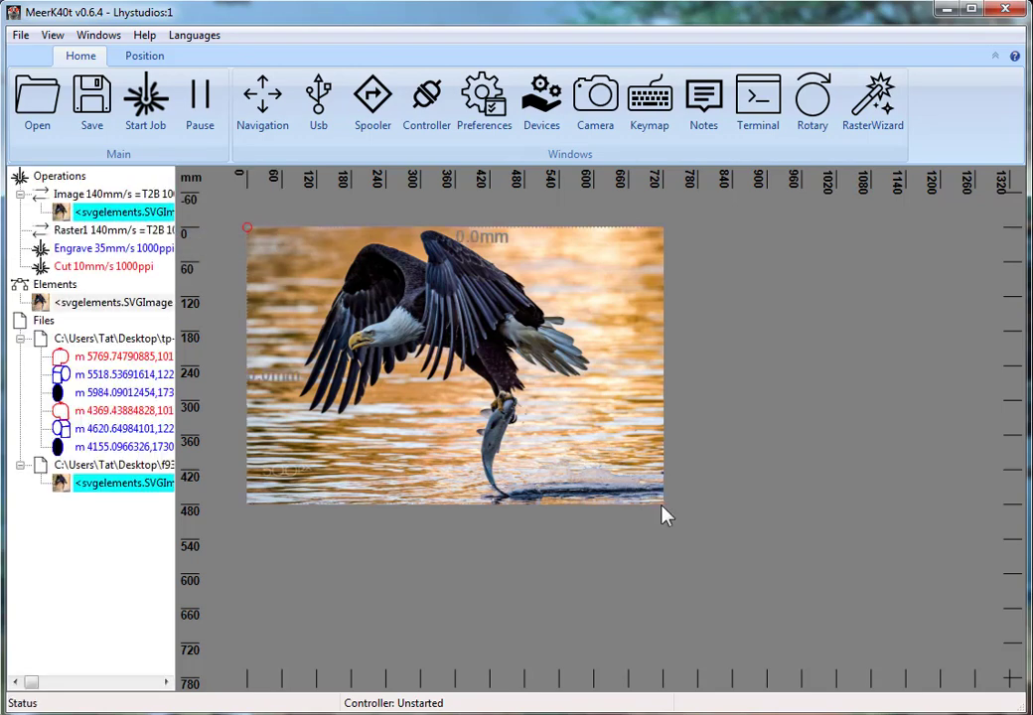
Scale the eagle photo proportionally to about 58 × 38 mm and place it about 31 mm across and 22 mm down from the bed origin.
left_click_drag(662, 503, 342, 300)
left_click_drag(290, 270, 308, 281)
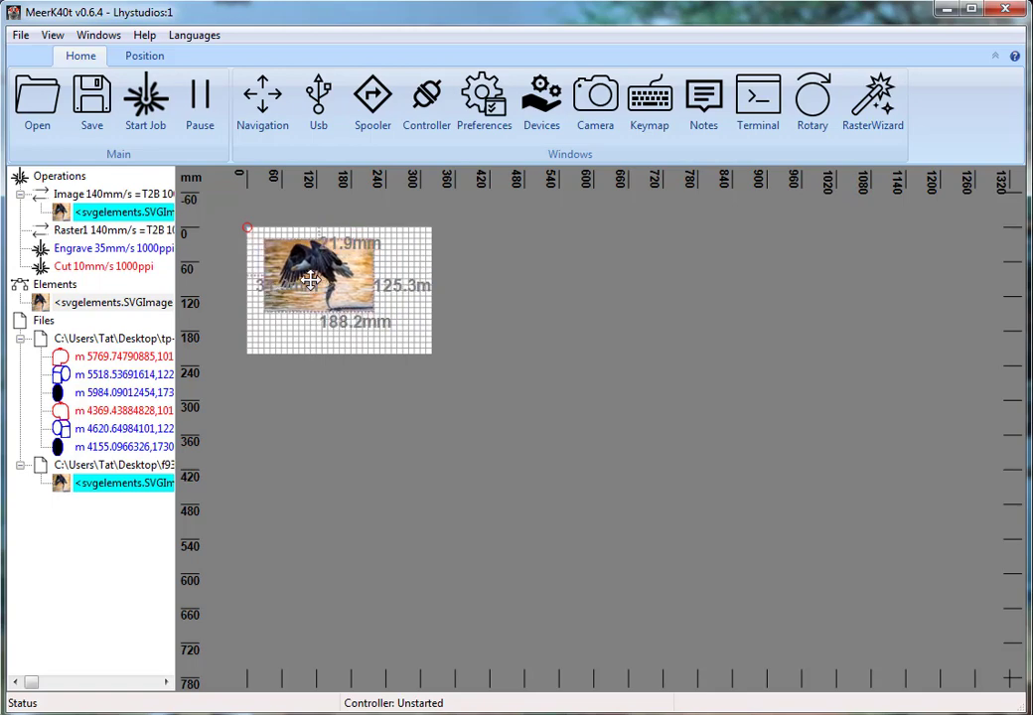
scroll(308, 282, "up", 2)
scroll(308, 281, "up", 3)
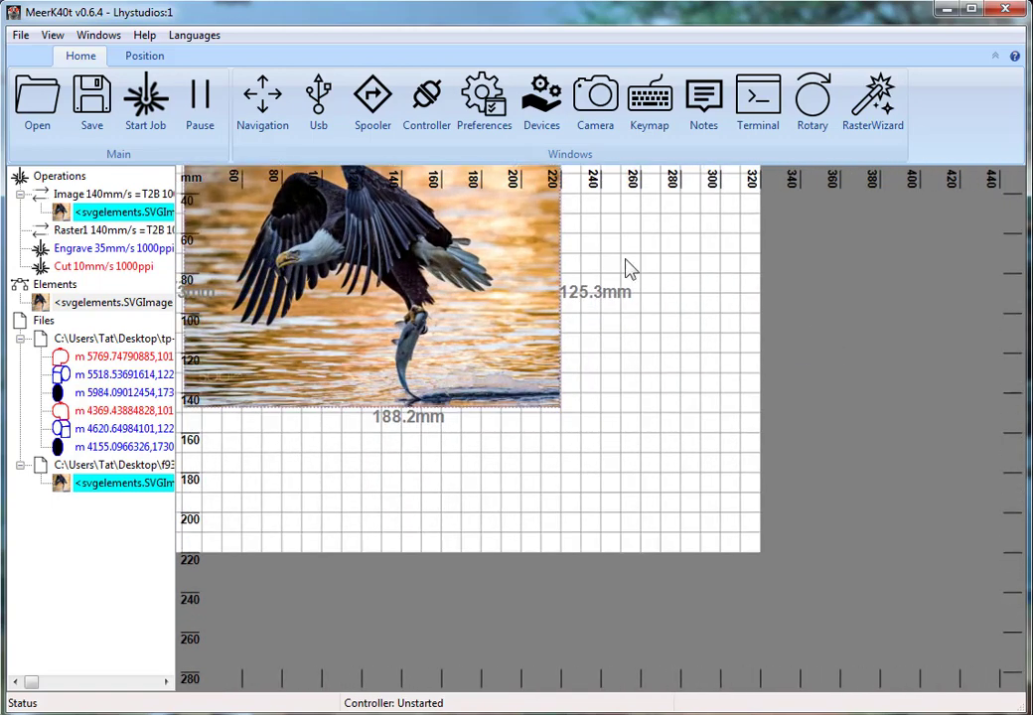
scroll(755, 323, "down", 4)
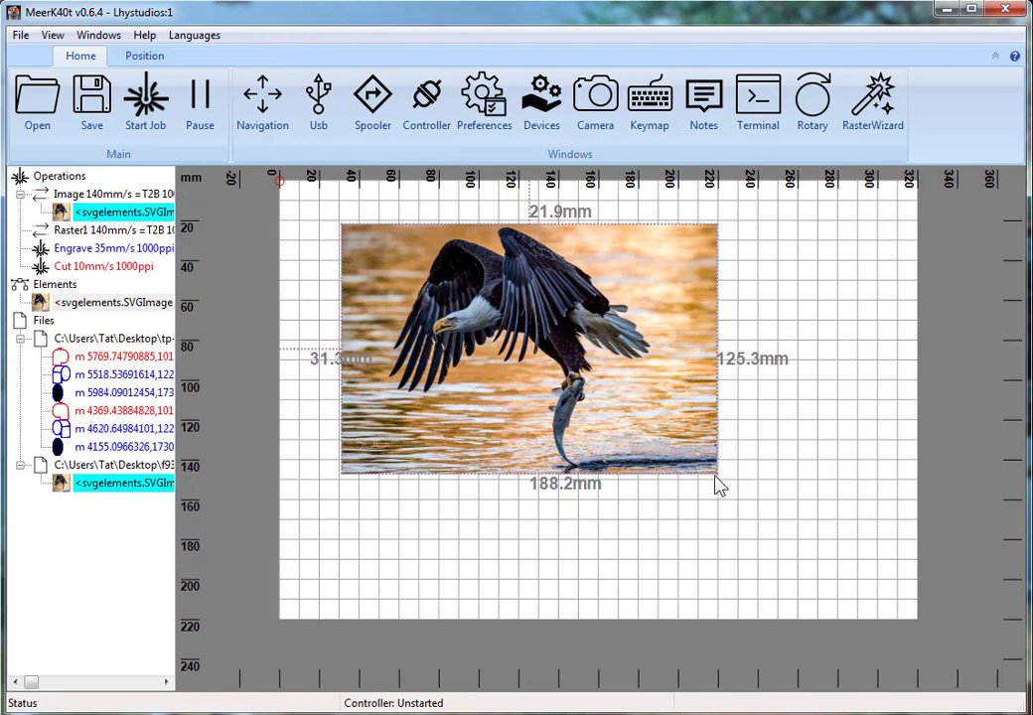
left_click_drag(713, 469, 462, 296)
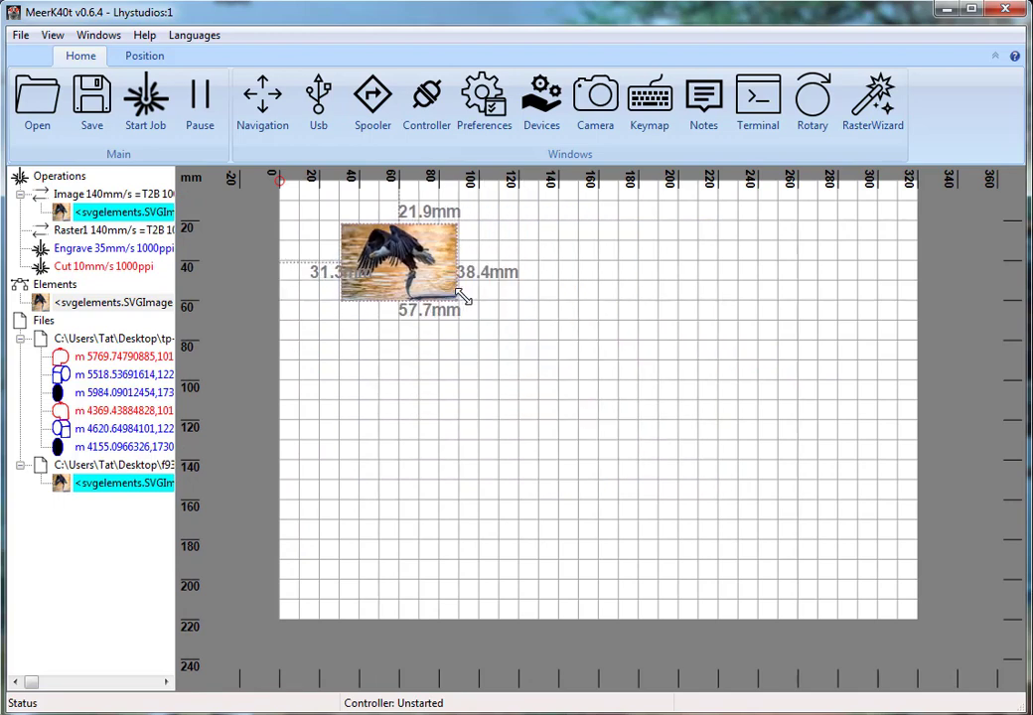
Open the eagle photo in the Raster Wizard with the Gold script and examine the dithered preview up close.
right_click(390, 257)
mouse_move(487, 475)
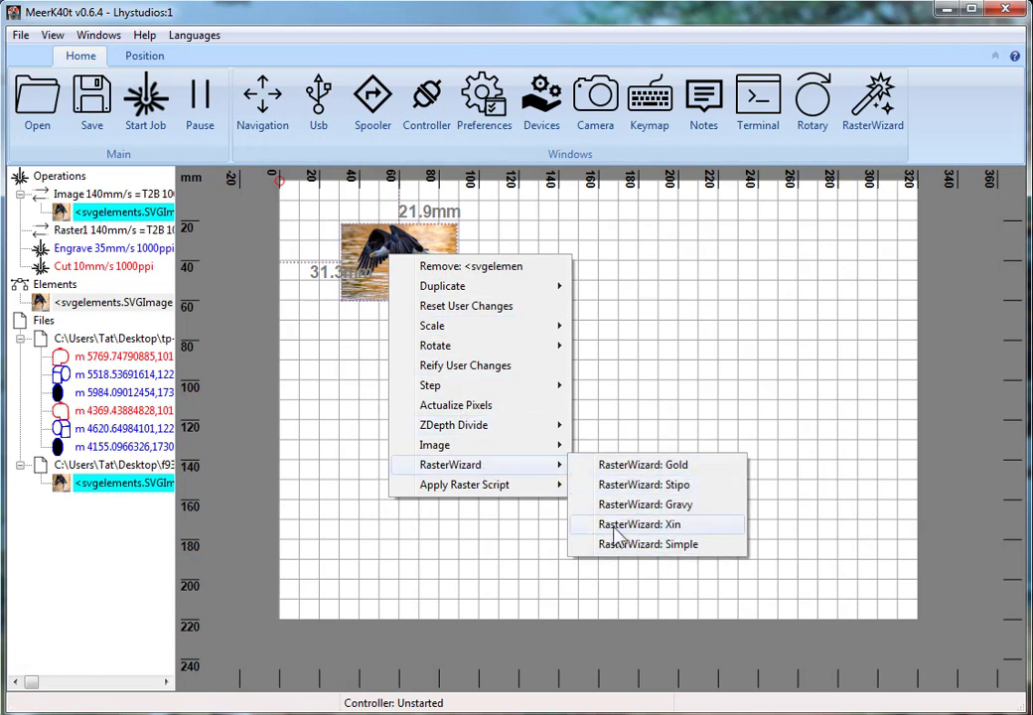
mouse_move(503, 496)
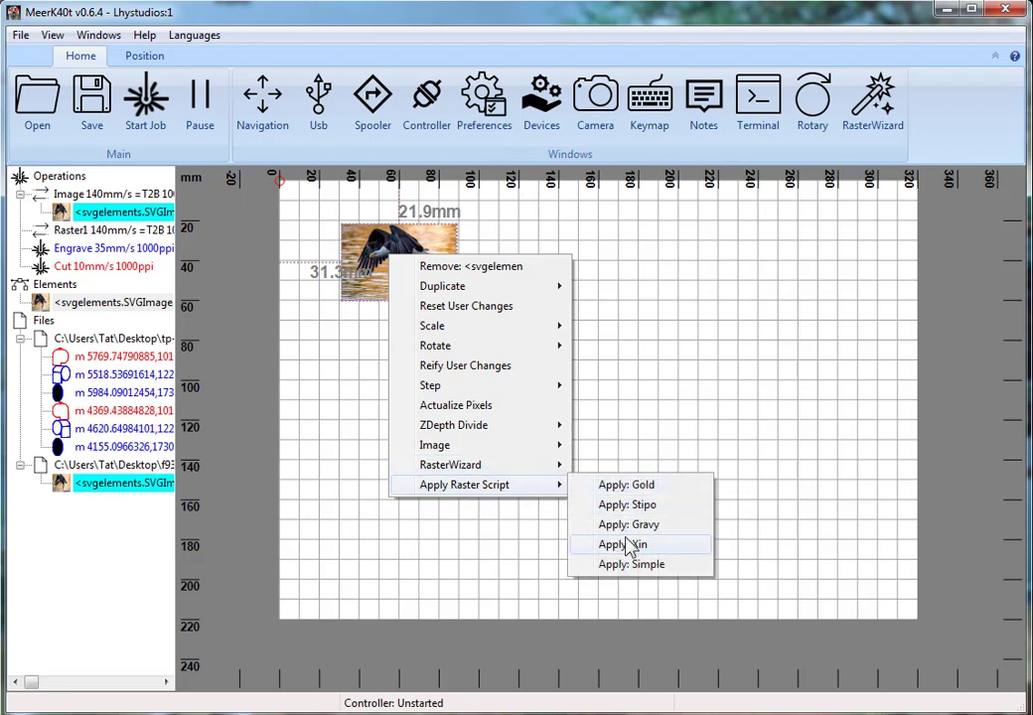
mouse_move(518, 469)
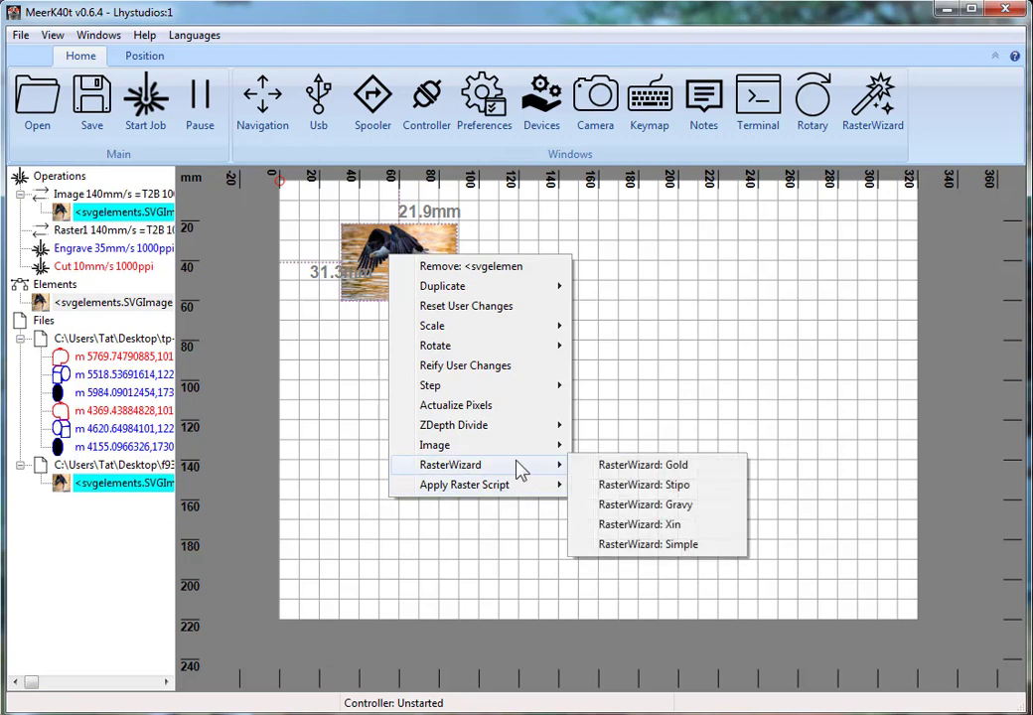
left_click(666, 466)
left_click_drag(286, 43, 727, 152)
scroll(639, 229, "up", 10)
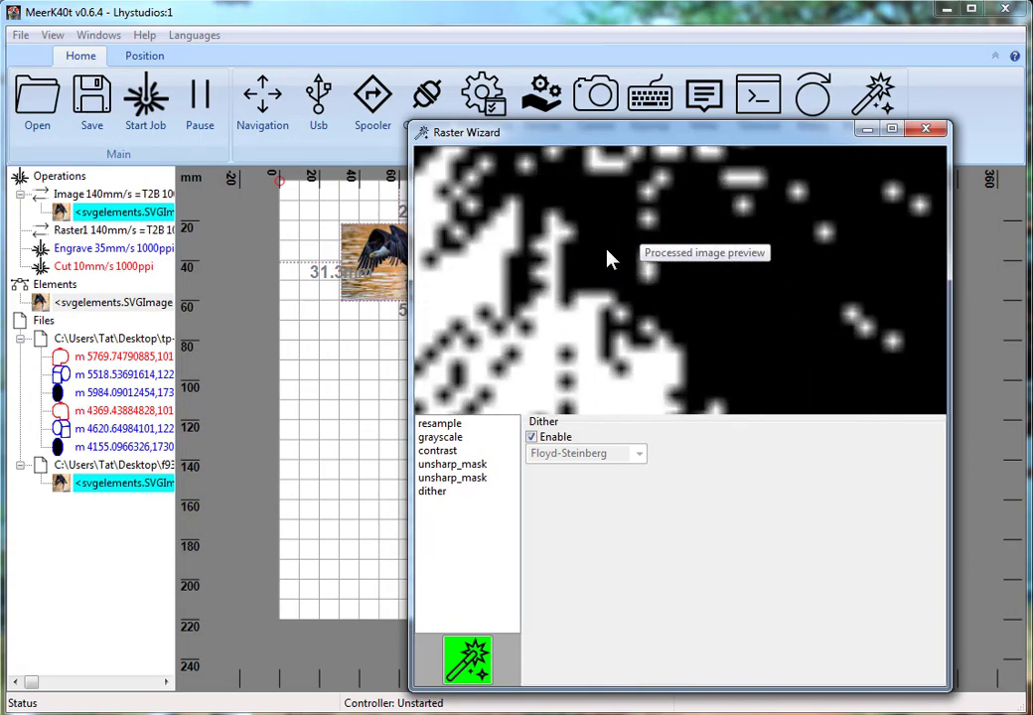
Set the resample step to 2 and inspect the whole eagle in the processed preview.
left_click(455, 425)
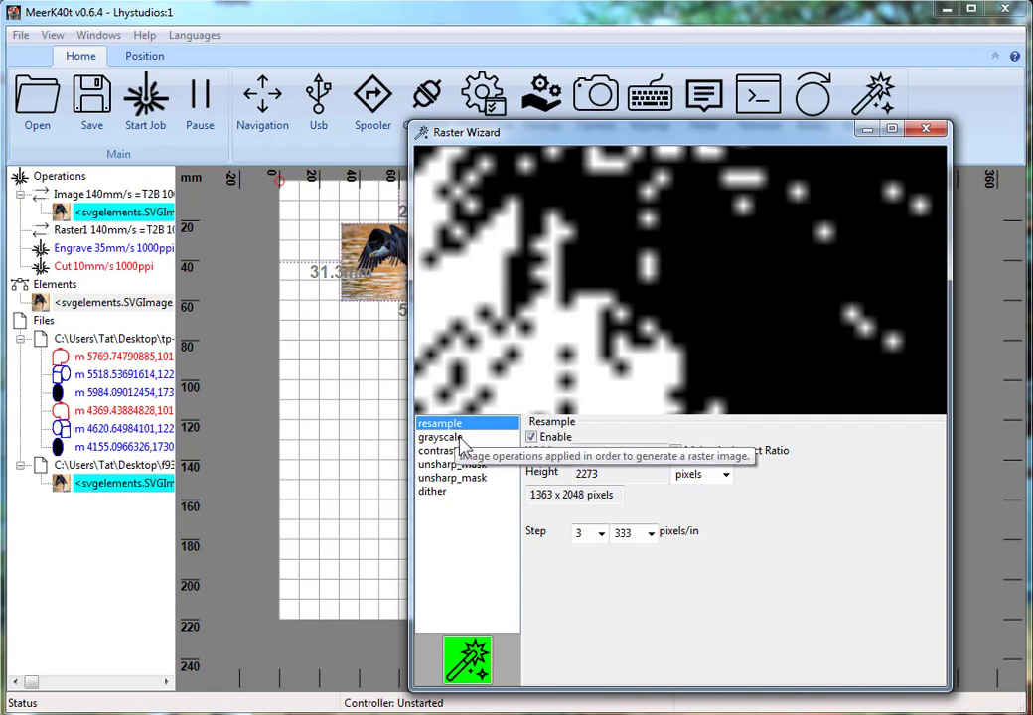
left_click(602, 538)
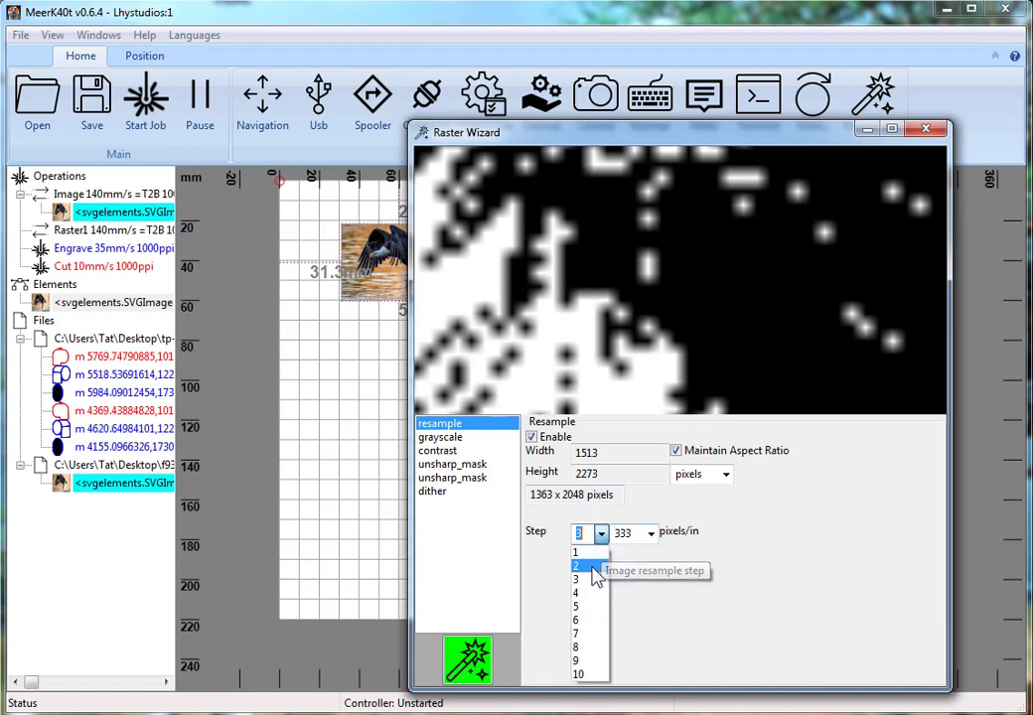
left_click(593, 569)
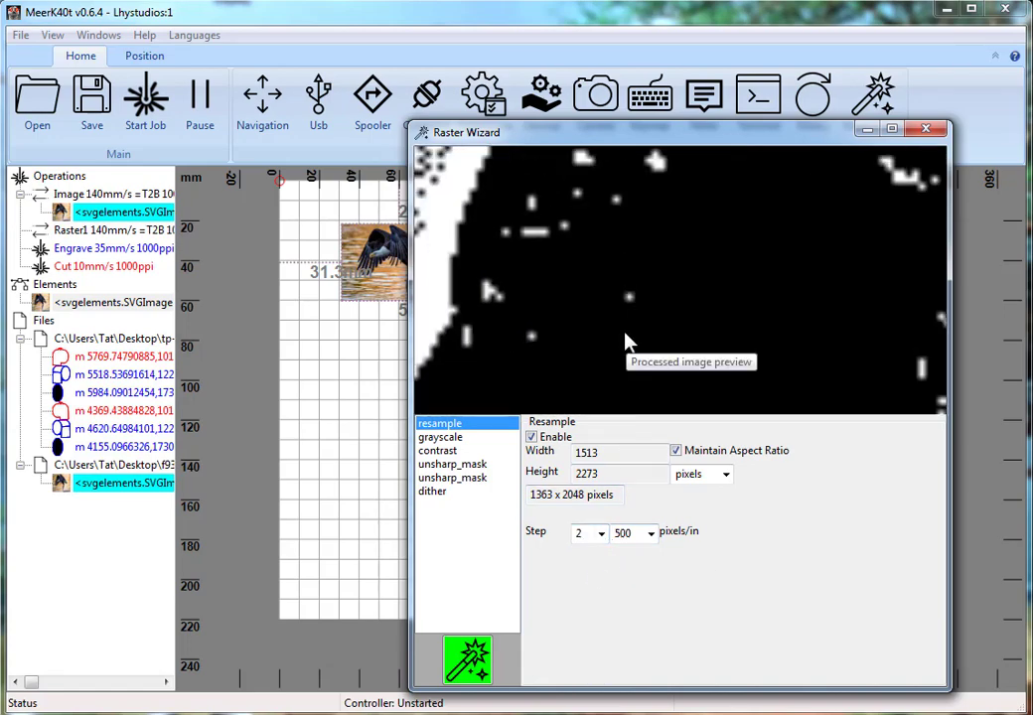
scroll(621, 348, "down", 5)
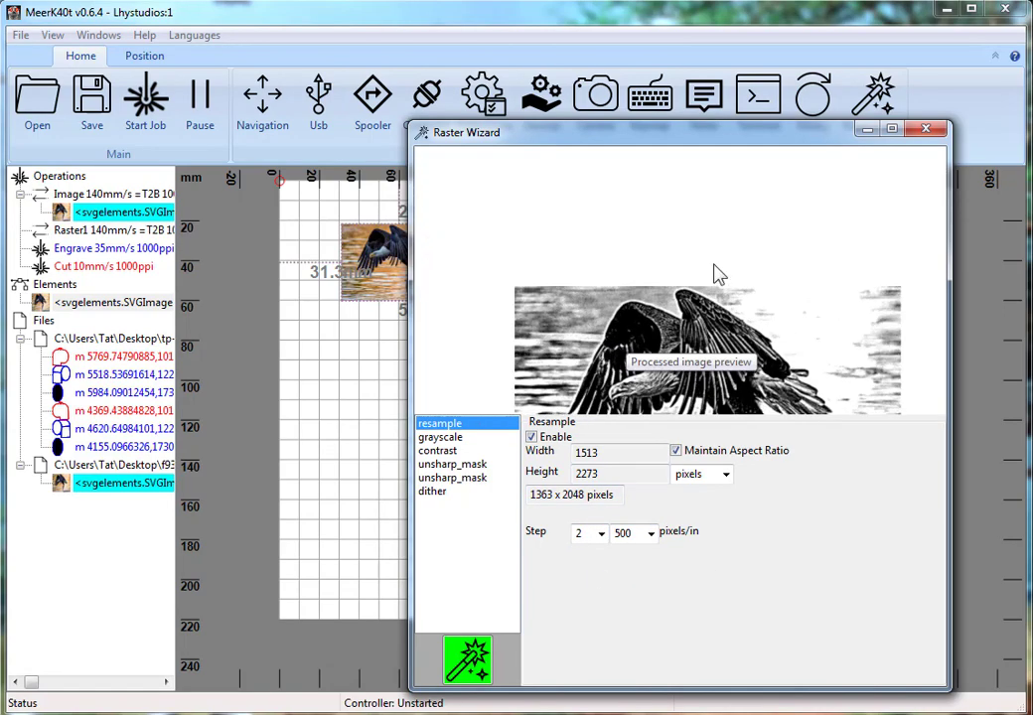
left_click_drag(719, 274, 644, 196)
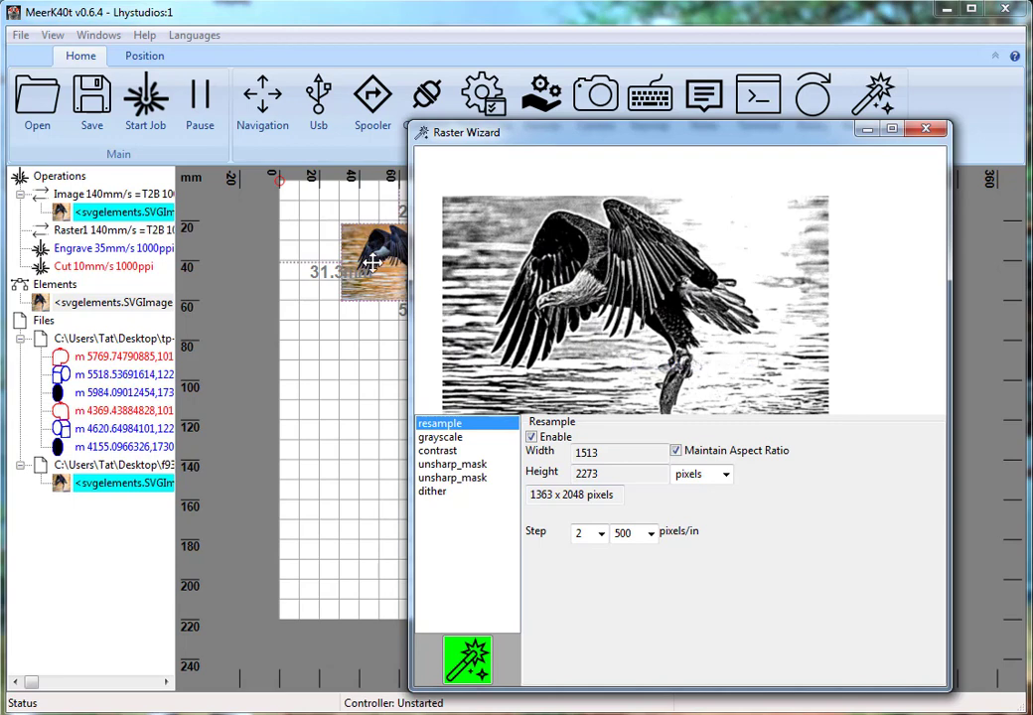
Set the resample step to 1 to compare the processed preview, and return the step to 3.
left_click(601, 536)
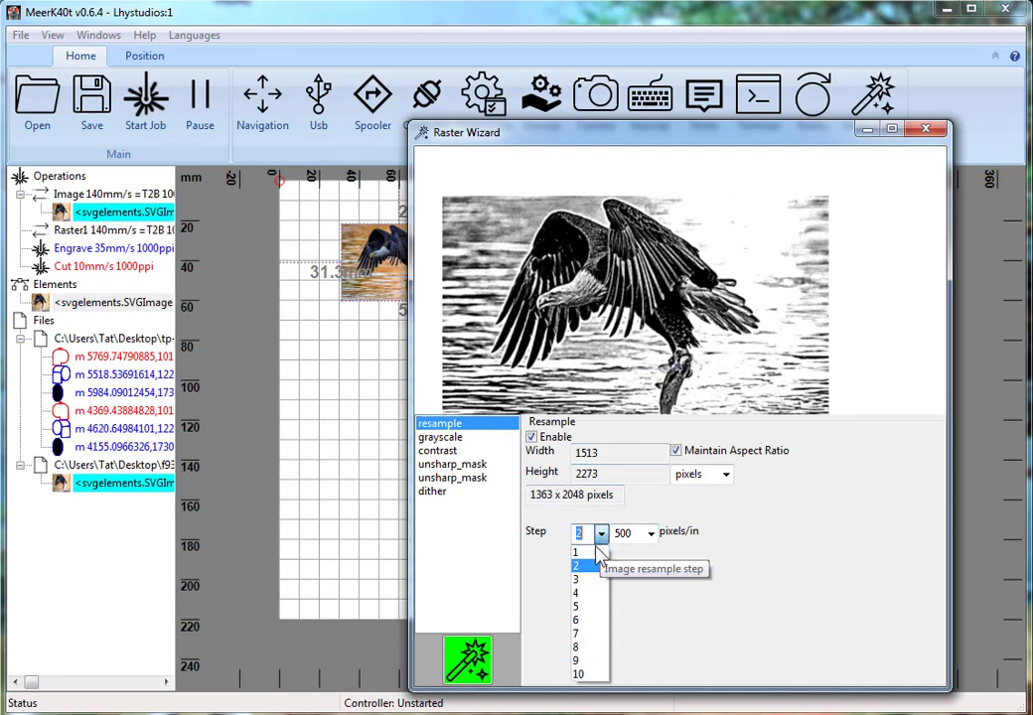
left_click(594, 553)
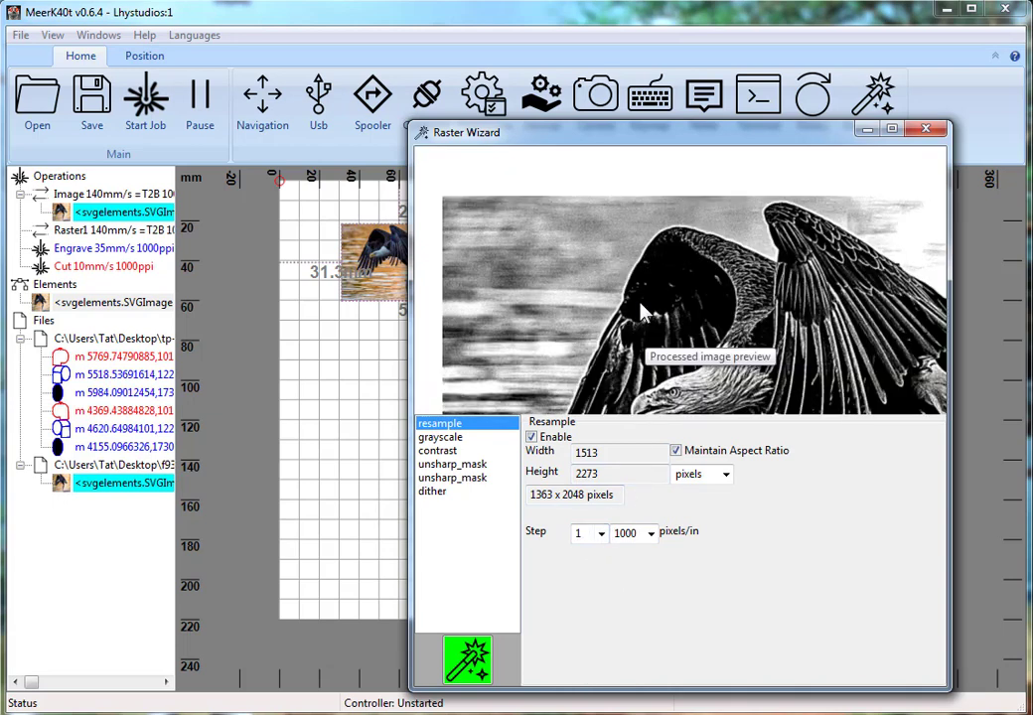
left_click(602, 533)
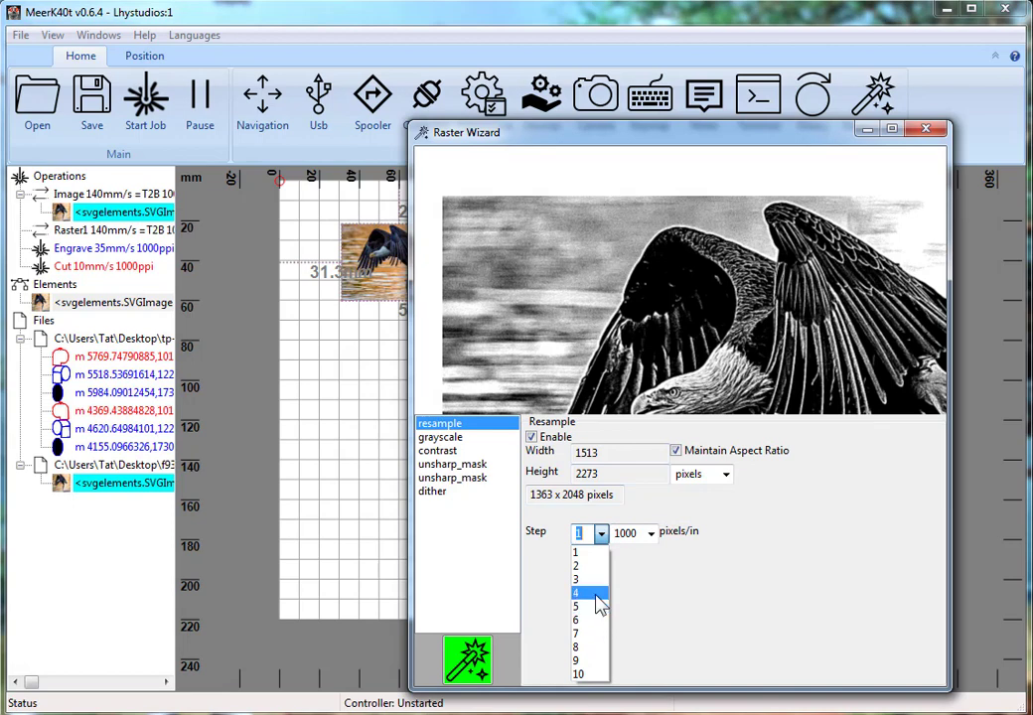
left_click(593, 582)
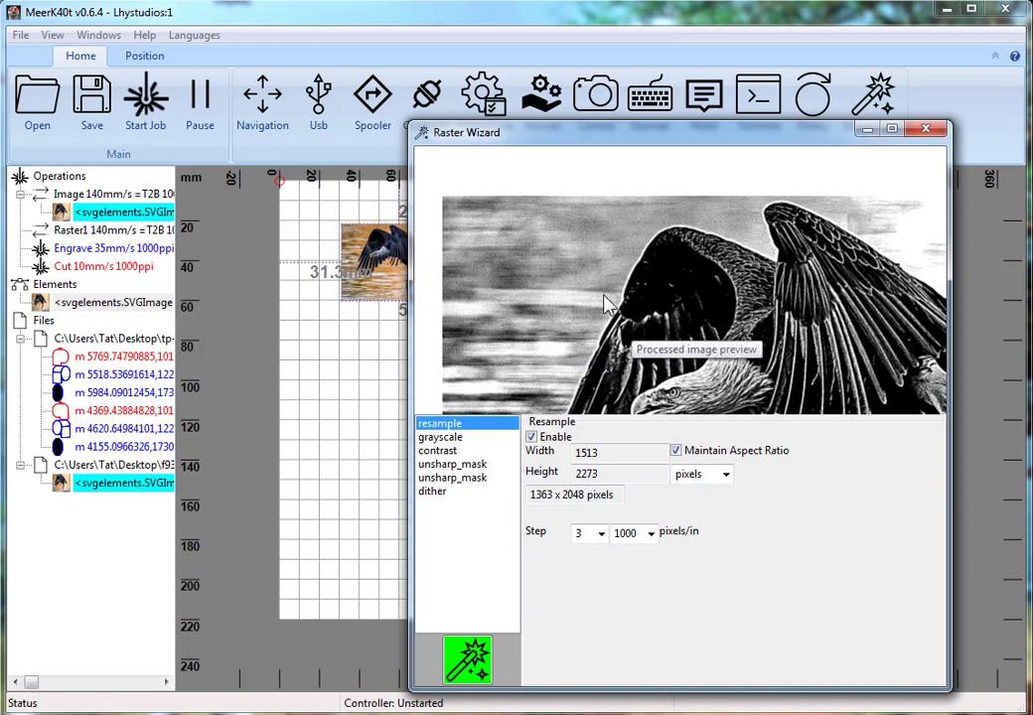
Set the contrast amount to 108 in the Gold script and examine the eagle preview up close.
left_click(442, 438)
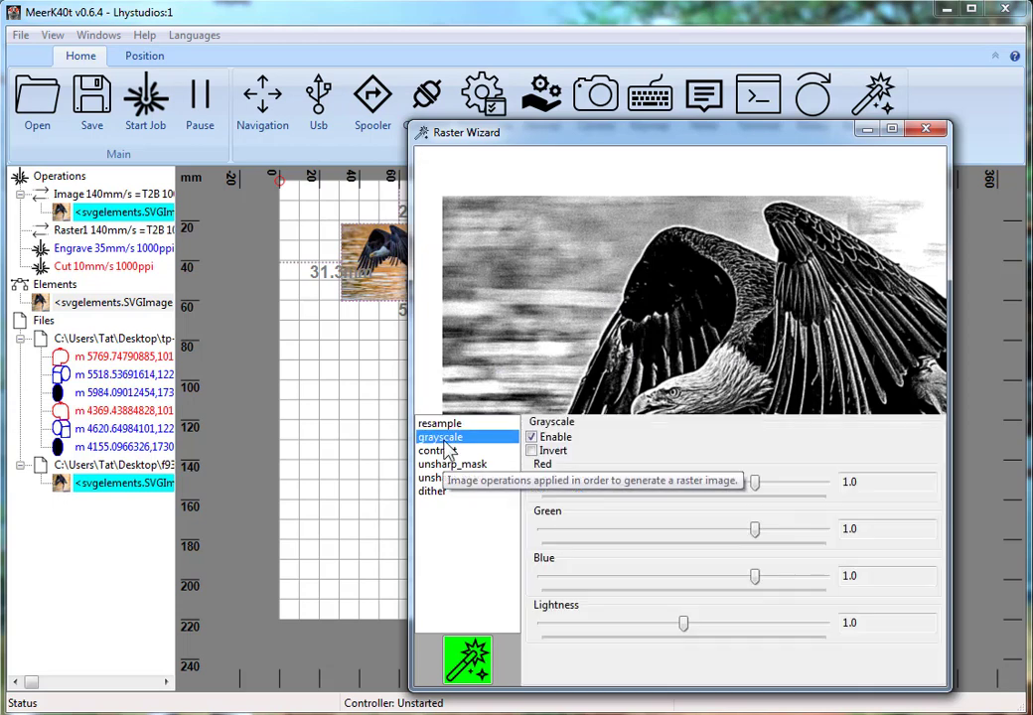
left_click(439, 451)
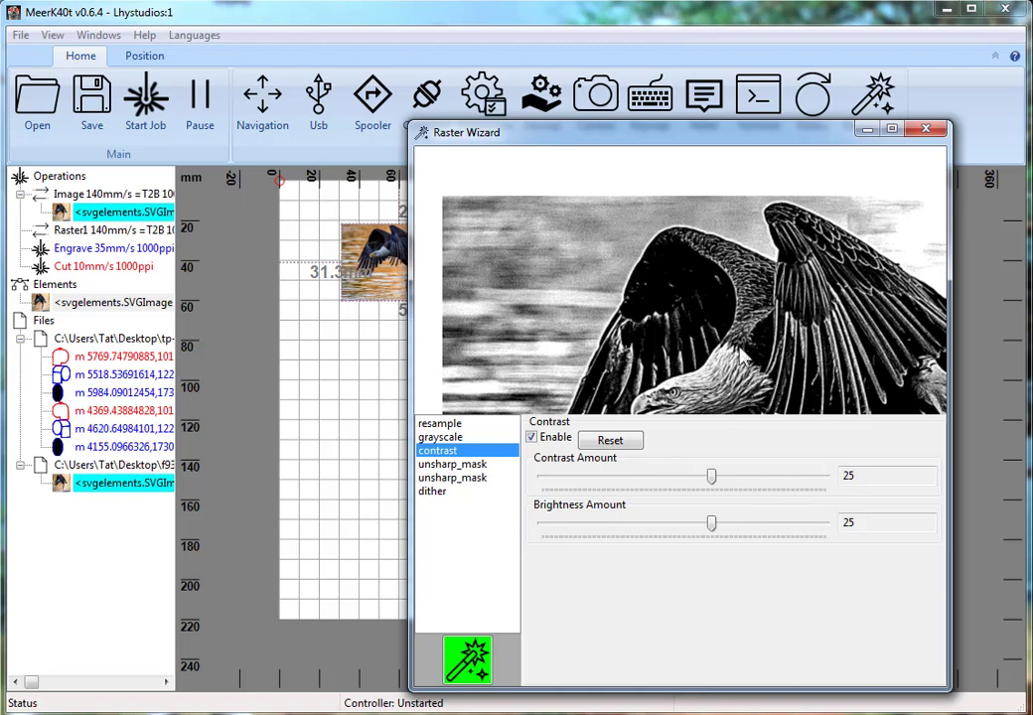
left_click_drag(757, 328, 716, 271)
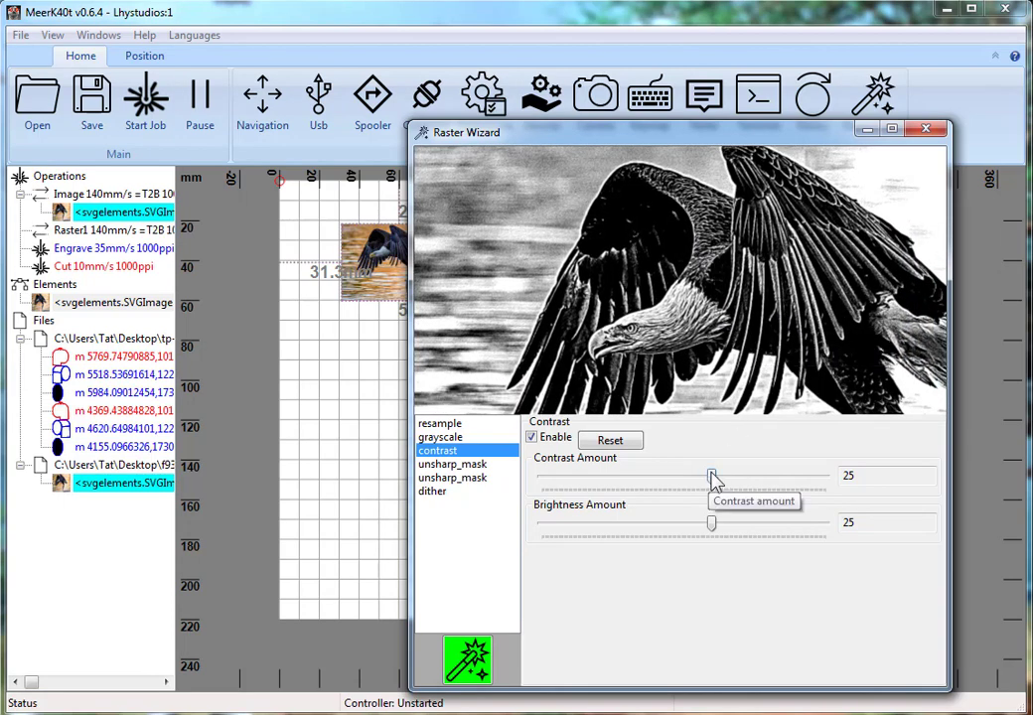
left_click_drag(712, 476, 804, 475)
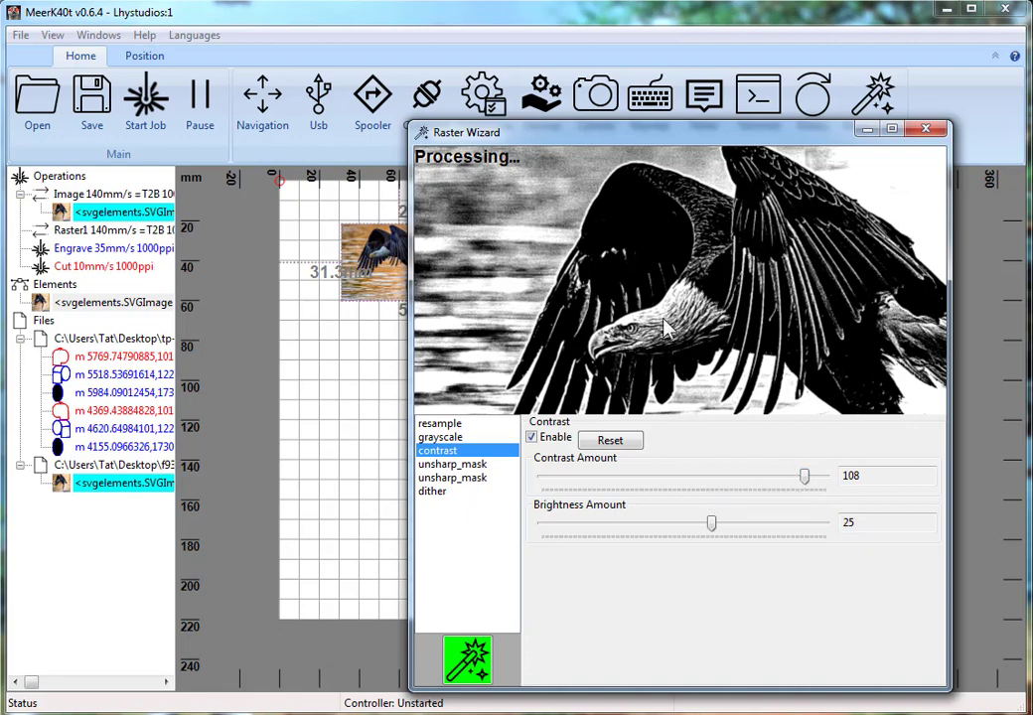
scroll(666, 333, "up", 6)
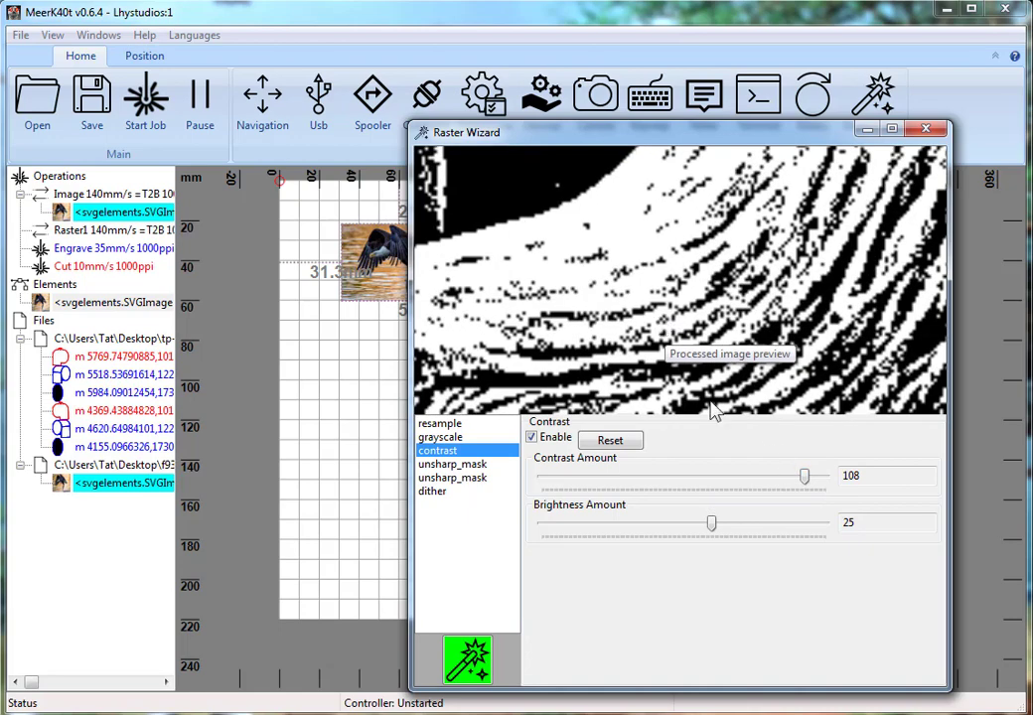
Set the contrast amount to -45 and the brightness amount to 71, and inspect the feather detail in the preview.
left_click_drag(805, 476, 630, 476)
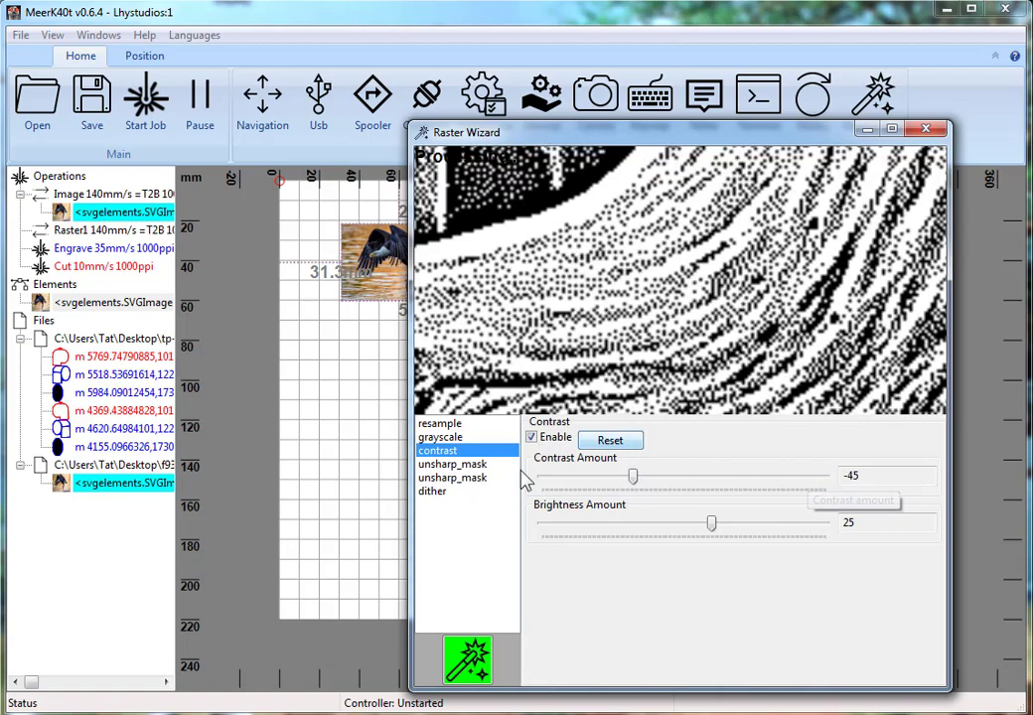
scroll(669, 303, "down", 5)
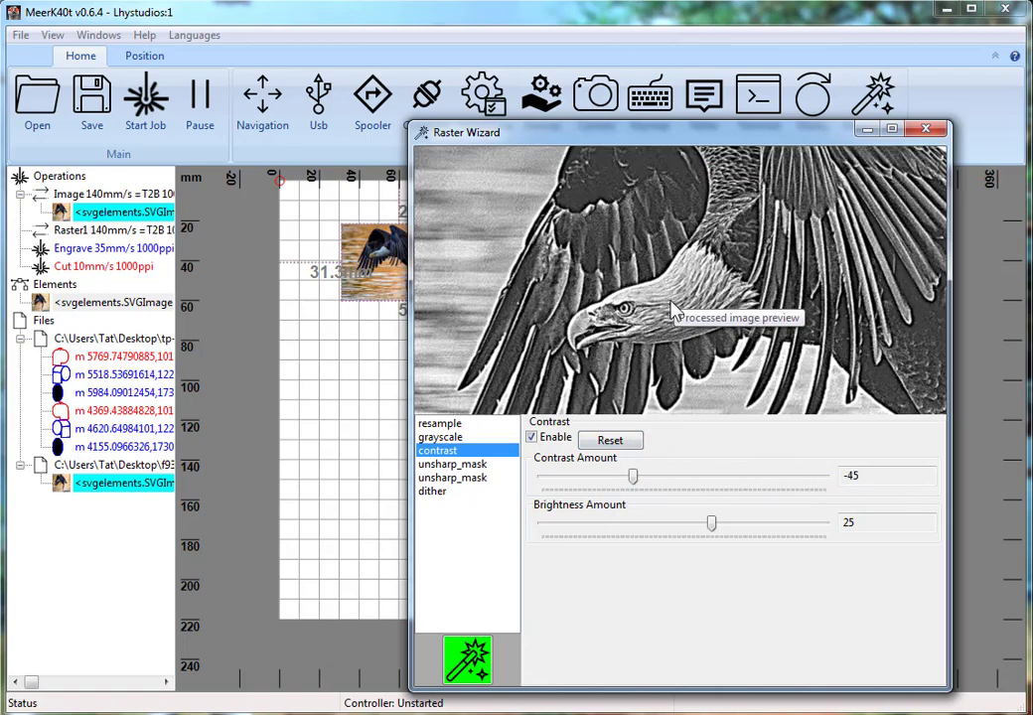
left_click_drag(717, 528, 770, 534)
scroll(795, 342, "up", 3)
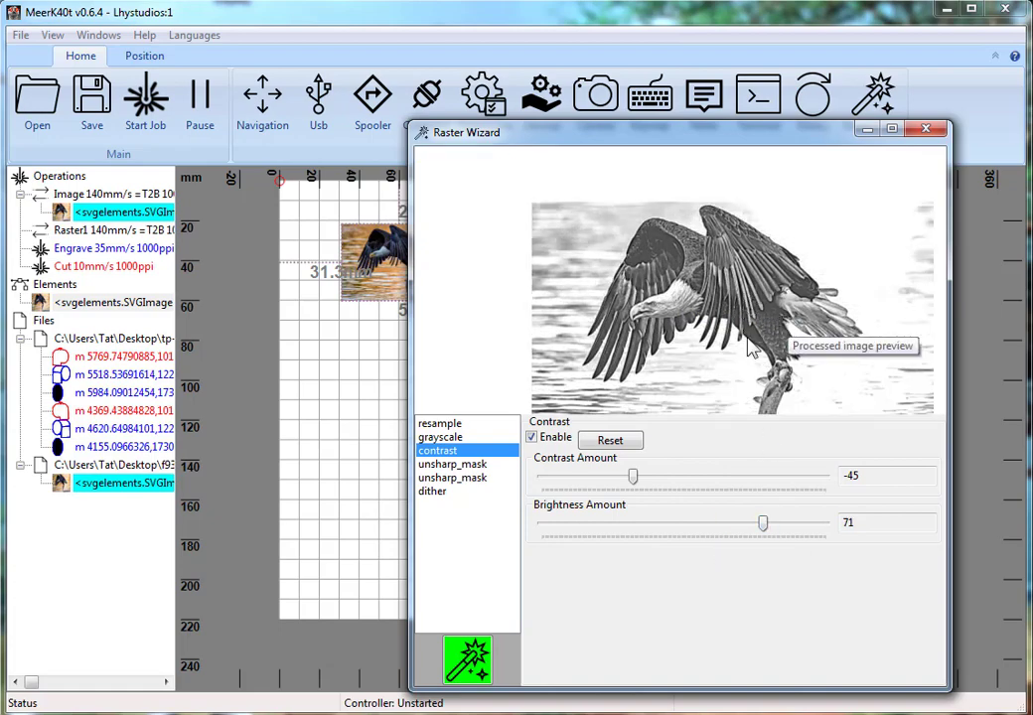
scroll(795, 343, "up", 5)
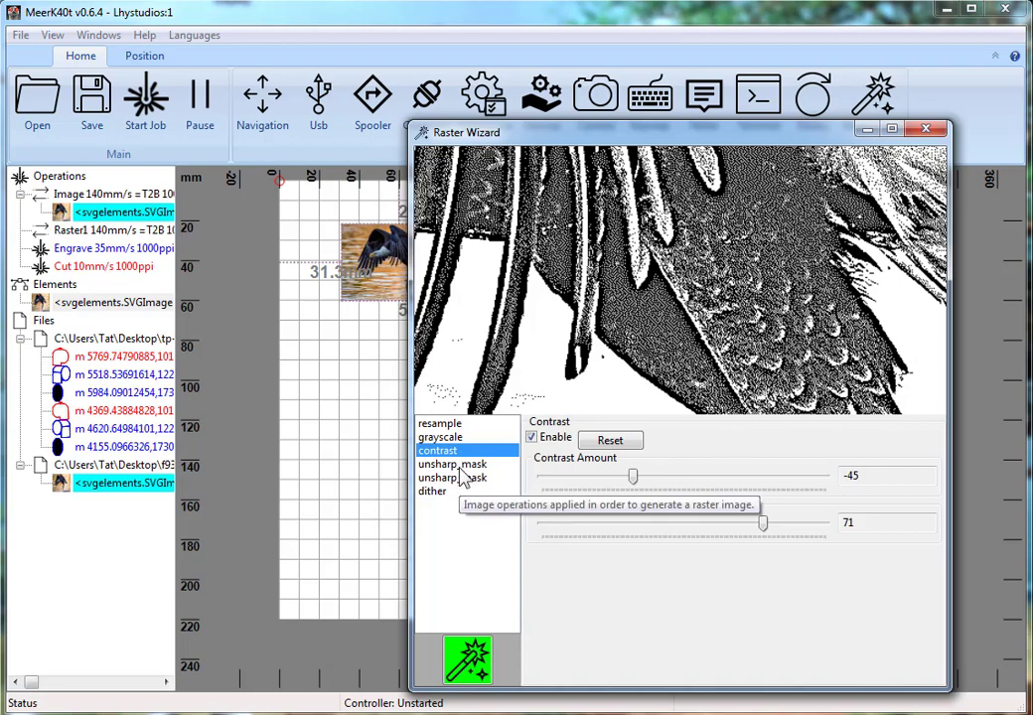
Disable both unsharp mask operations and compare the whole eagle in the processed preview.
left_click(459, 467)
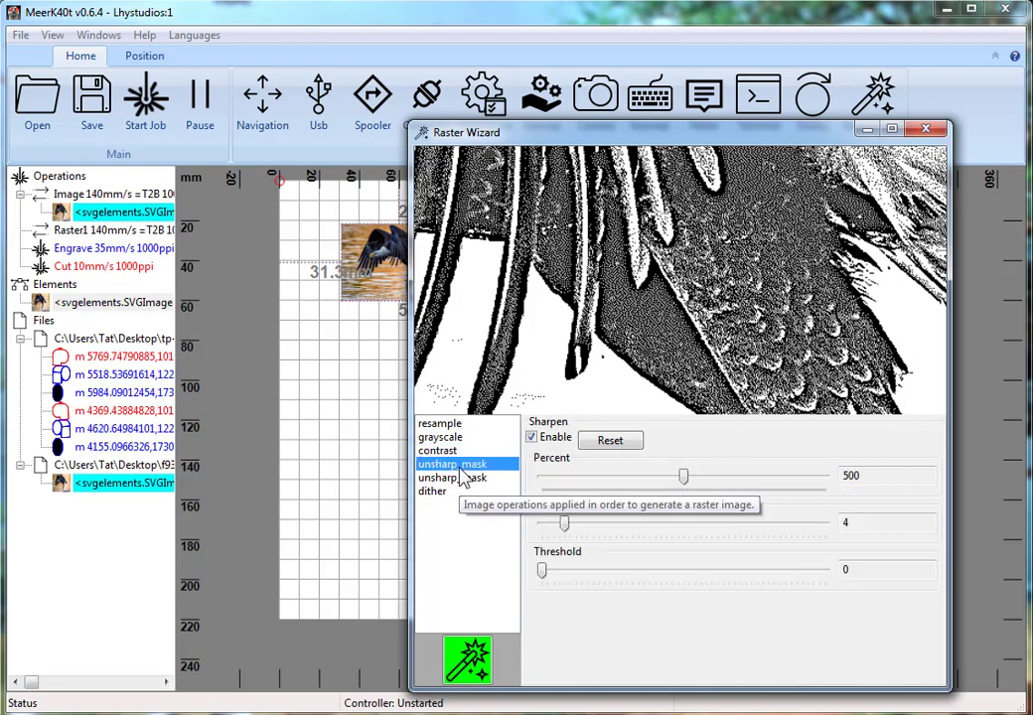
left_click(555, 438)
scroll(724, 338, "down", 5)
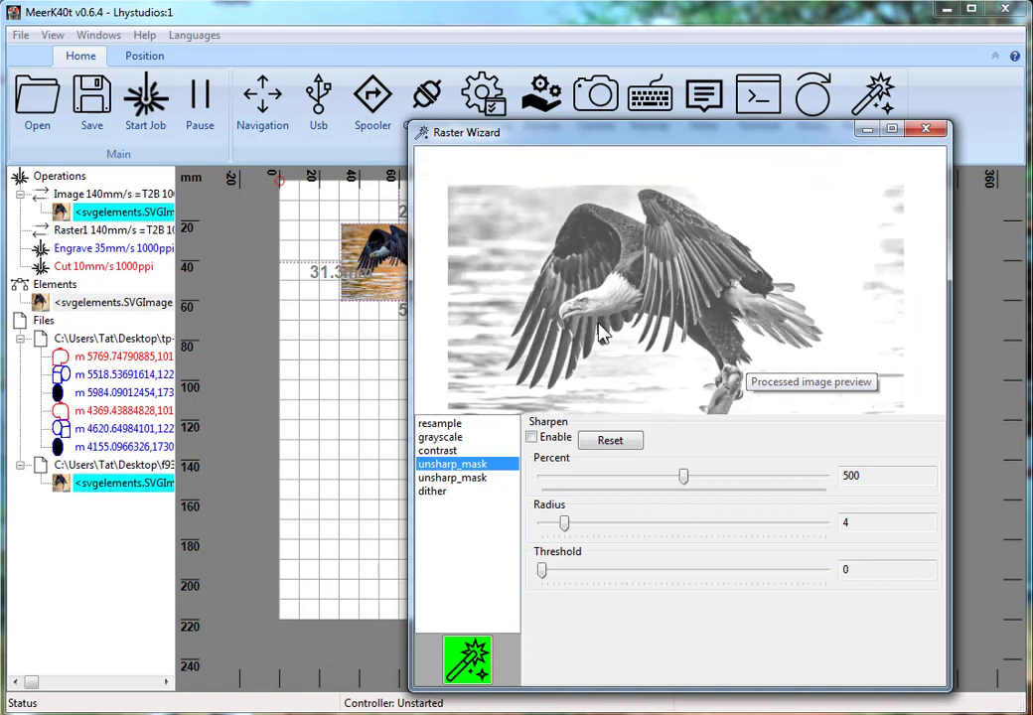
left_click(464, 479)
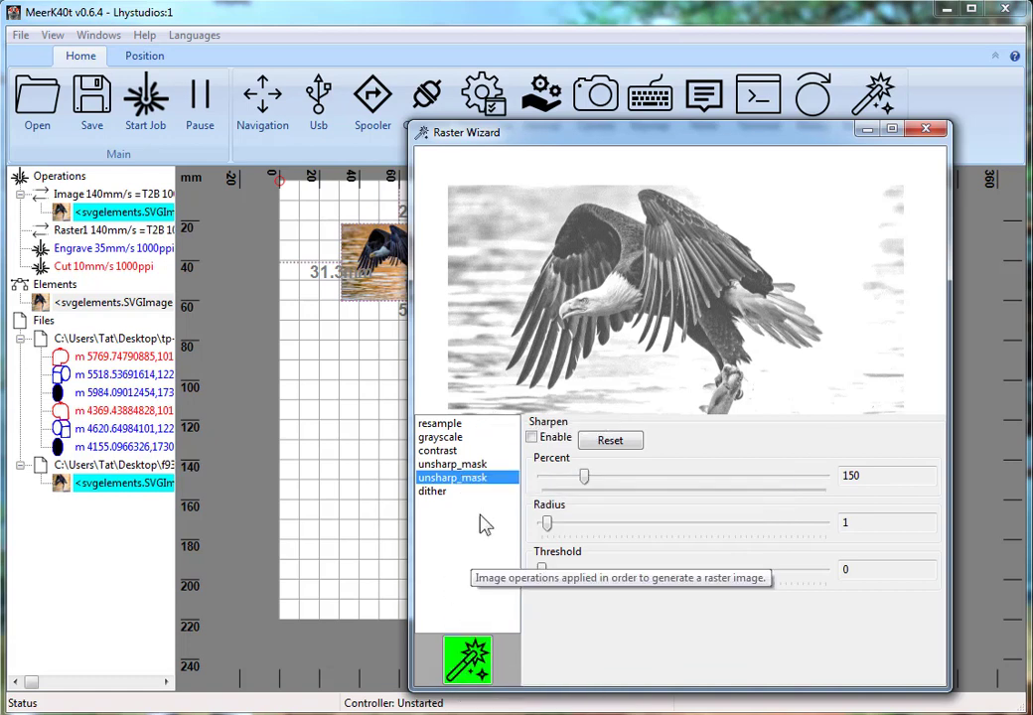
Switch the raster script to Stipo and inspect the processed eagle both up close and as a whole.
right_click(597, 224)
mouse_move(663, 238)
left_click(774, 253)
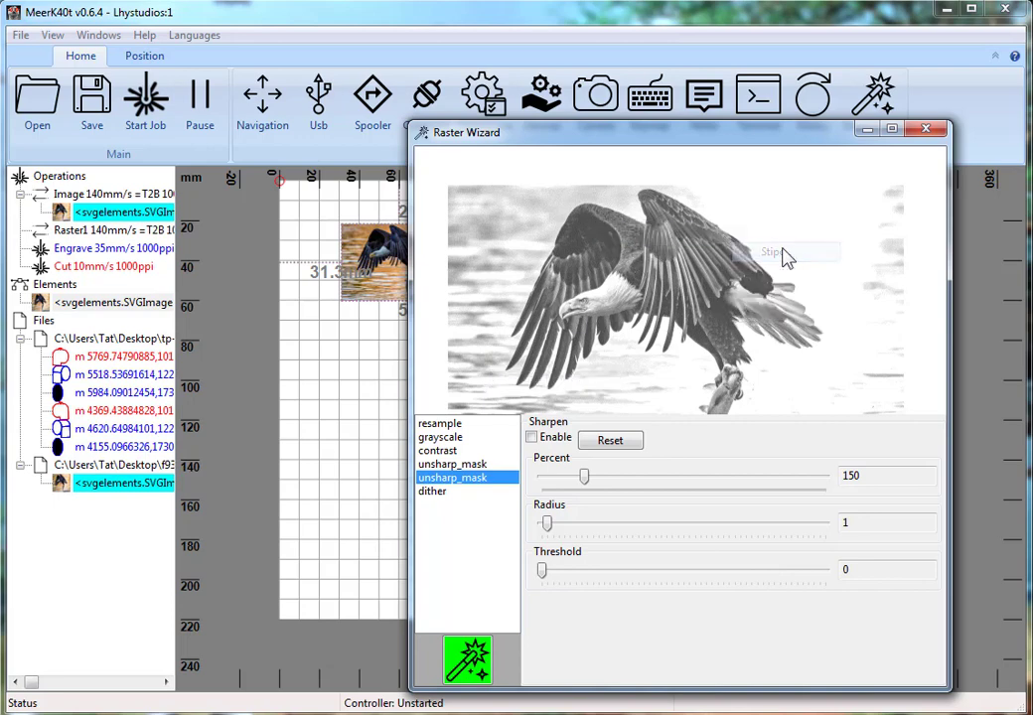
scroll(535, 235, "up", 5)
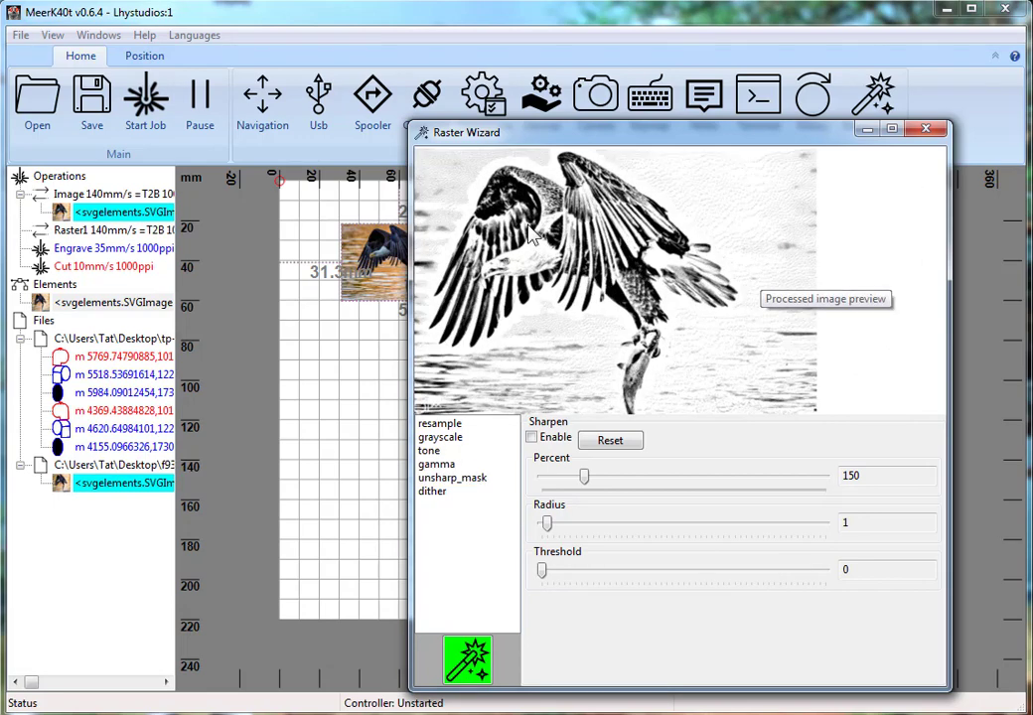
scroll(763, 263, "down", 5)
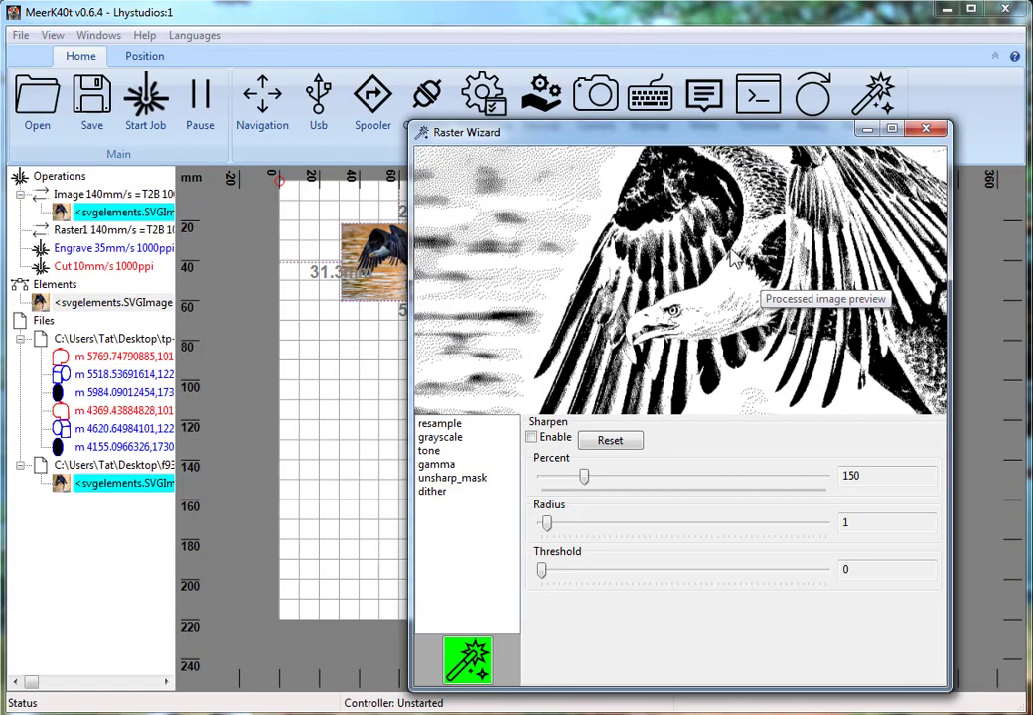
left_click_drag(763, 273, 666, 251)
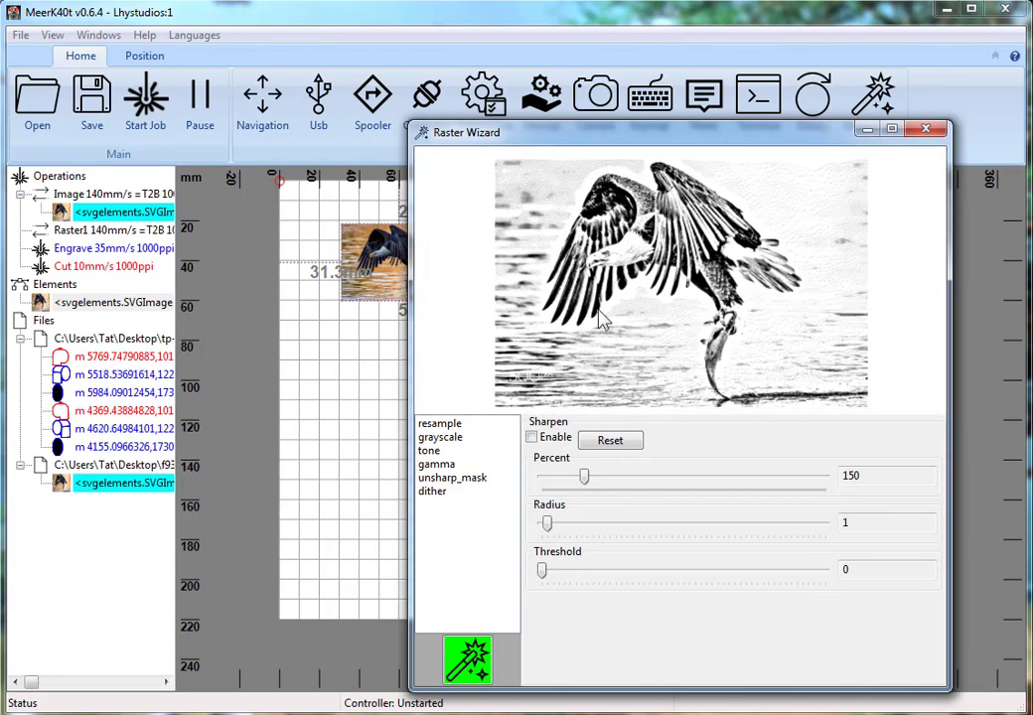
Switch the raster script to Gravy and inspect the eagle's head and the whole image in the preview.
right_click(617, 223)
mouse_move(696, 230)
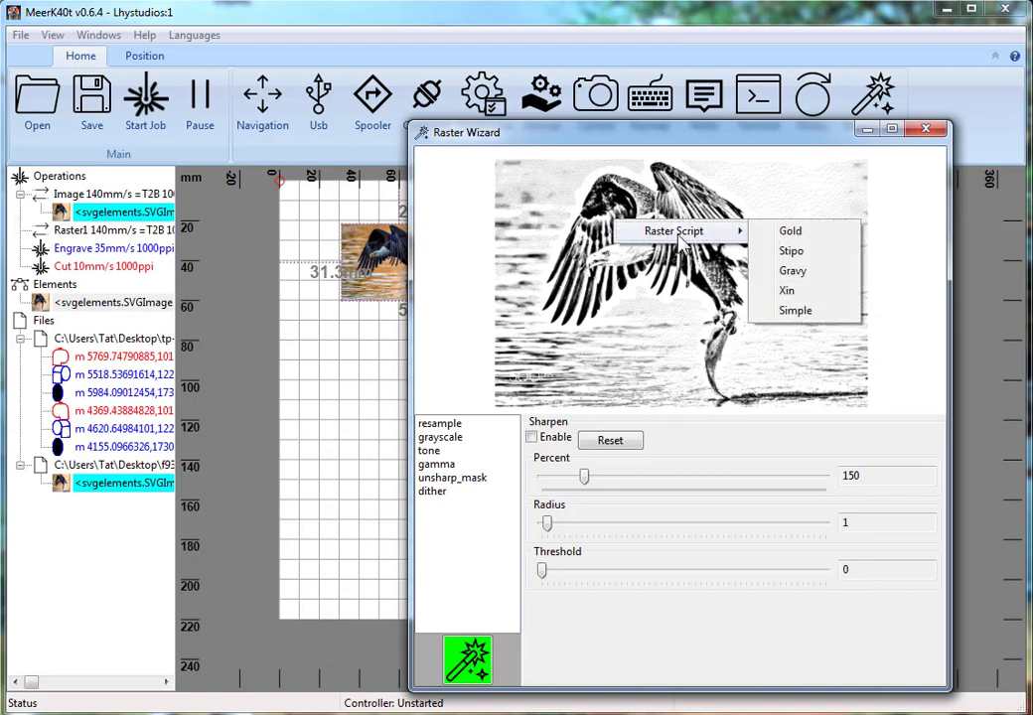
left_click(818, 272)
scroll(585, 209, "up", 5)
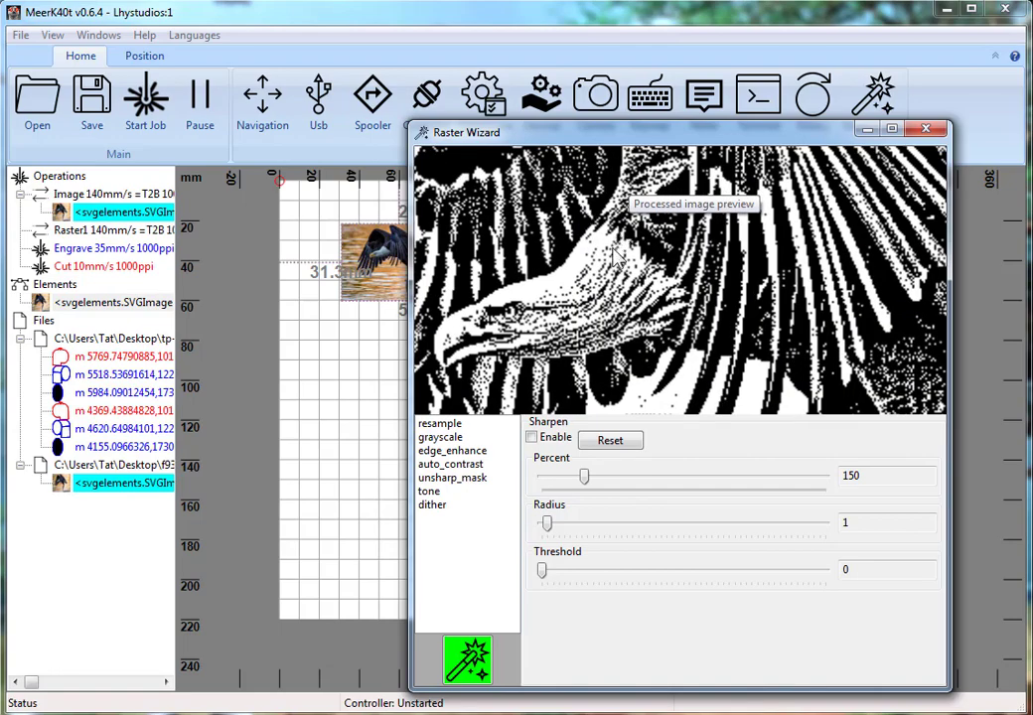
scroll(616, 260, "down", 5)
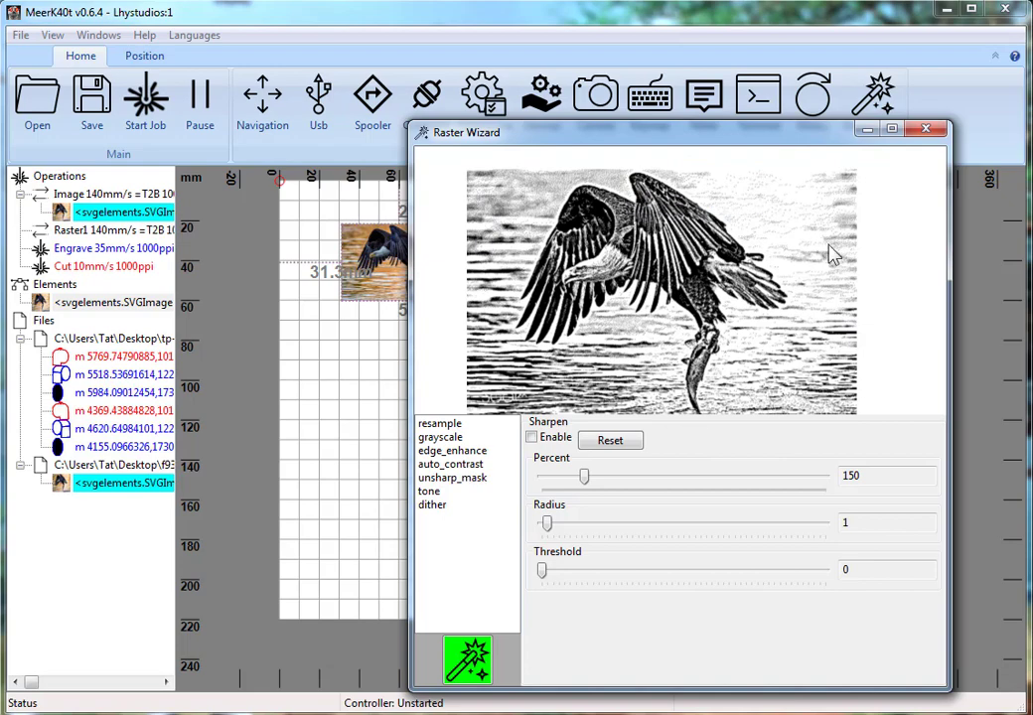
scroll(599, 263, "up", 5)
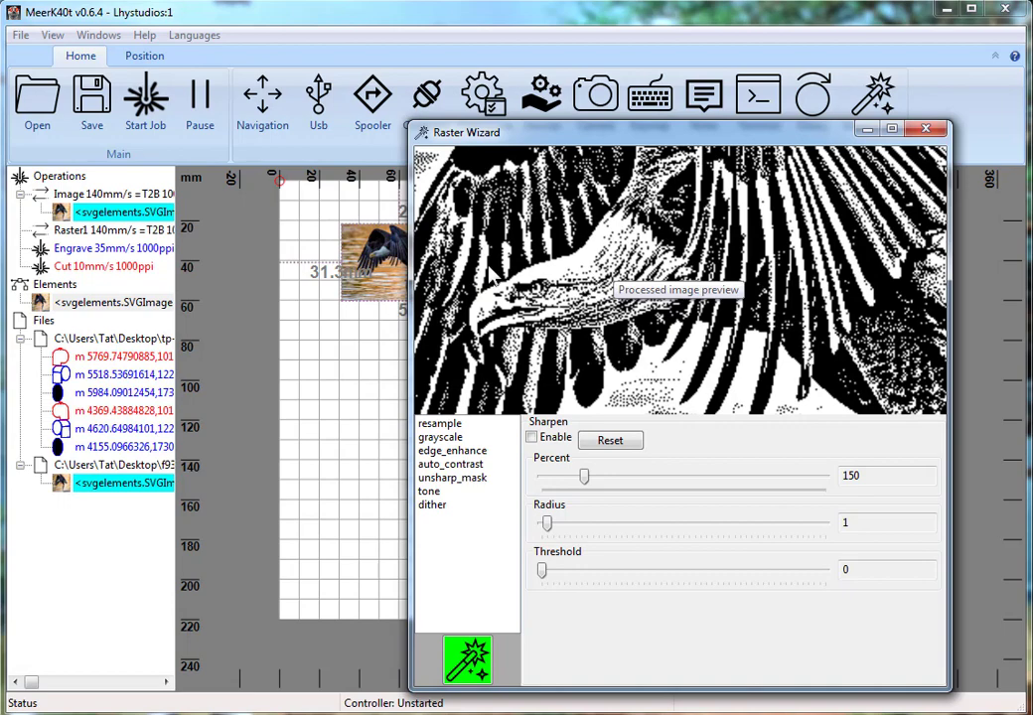
Switch the raster script to Xin, view the whole eagle preview and open the unsharp mask settings.
right_click(613, 229)
mouse_move(696, 244)
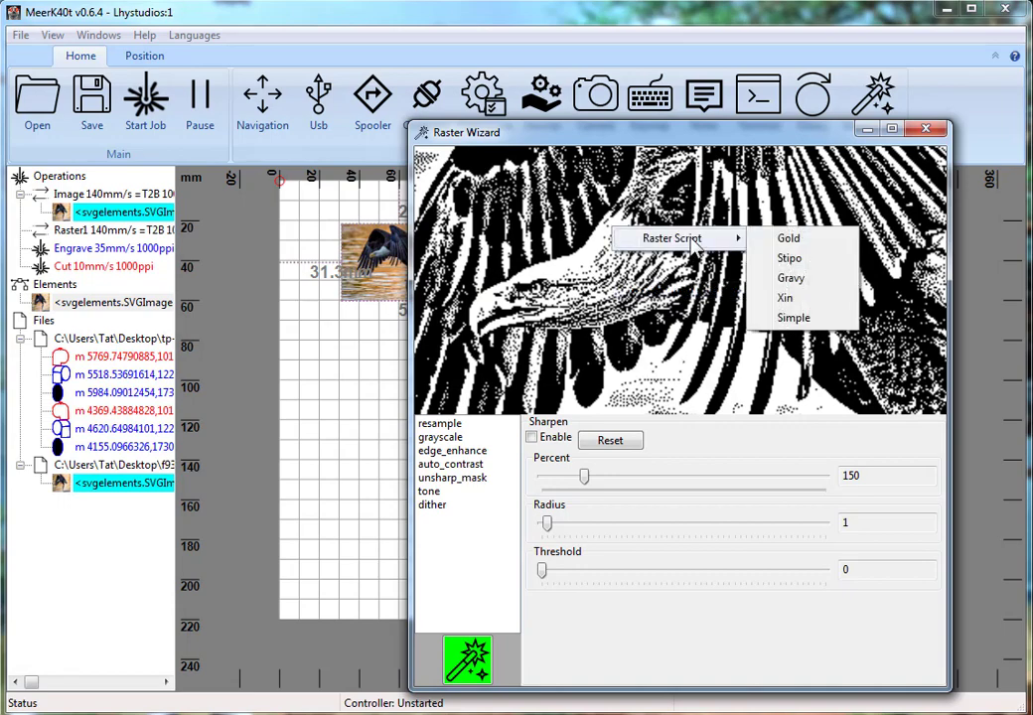
left_click(785, 298)
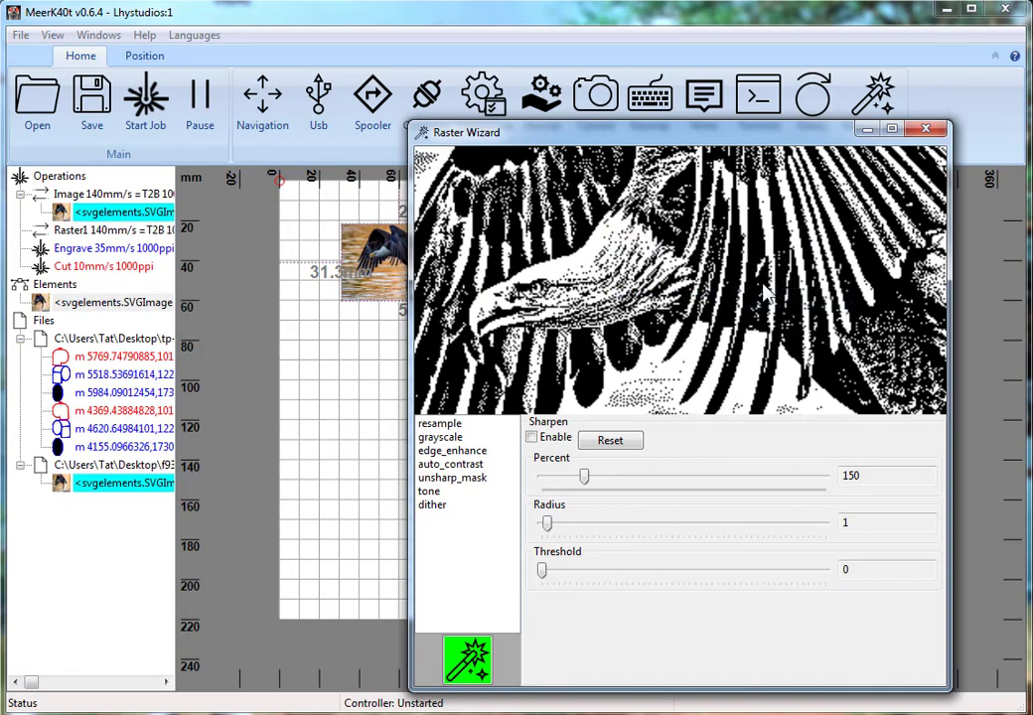
scroll(730, 296, "down", 5)
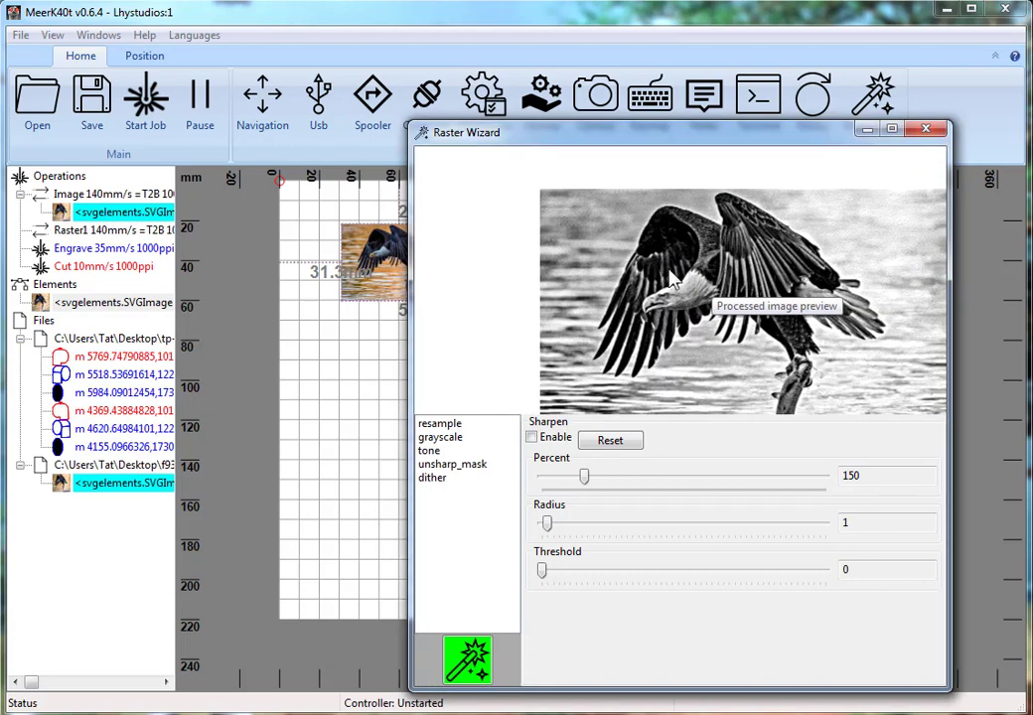
left_click(454, 466)
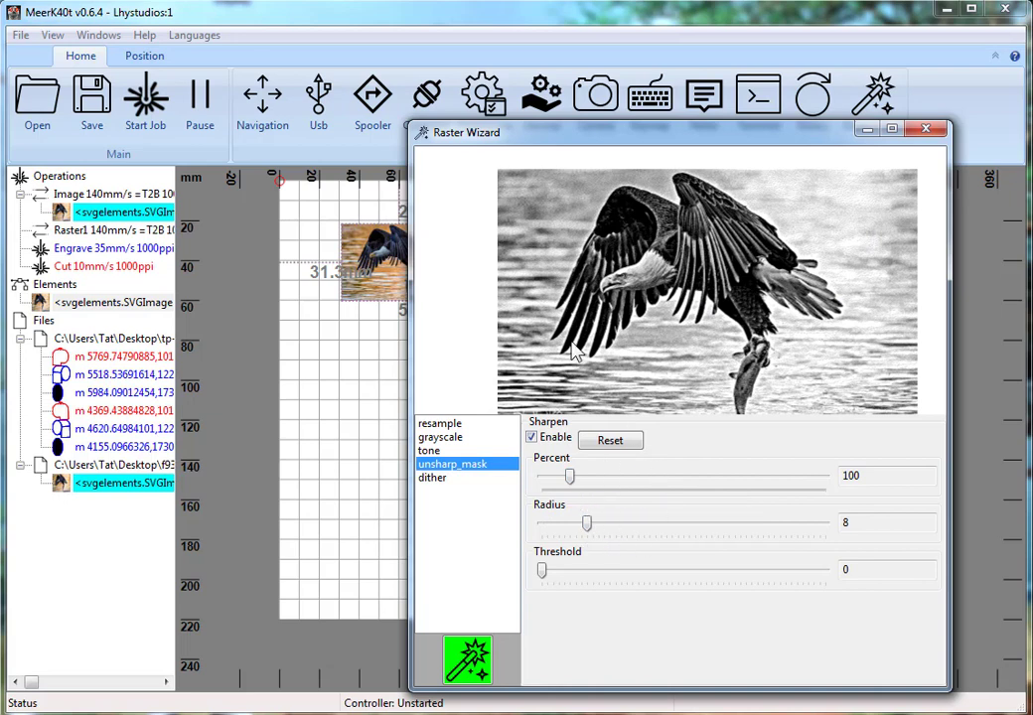
Switch the raster script to Simple and review its resample, grayscale and dither operations against the preview.
right_click(633, 242)
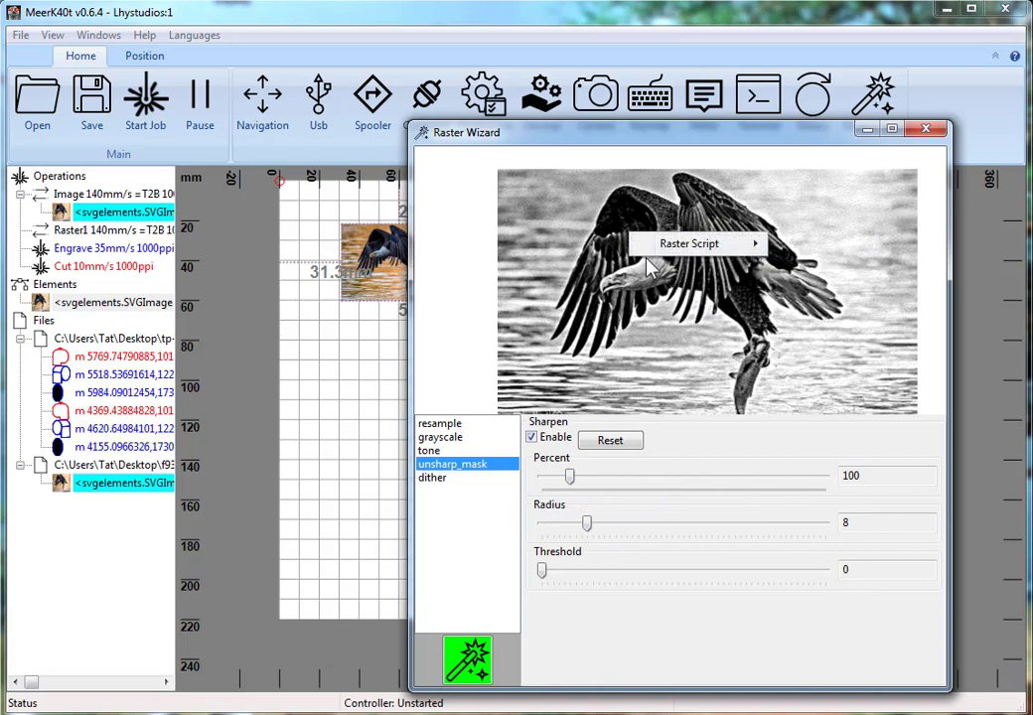
mouse_move(677, 244)
left_click(812, 325)
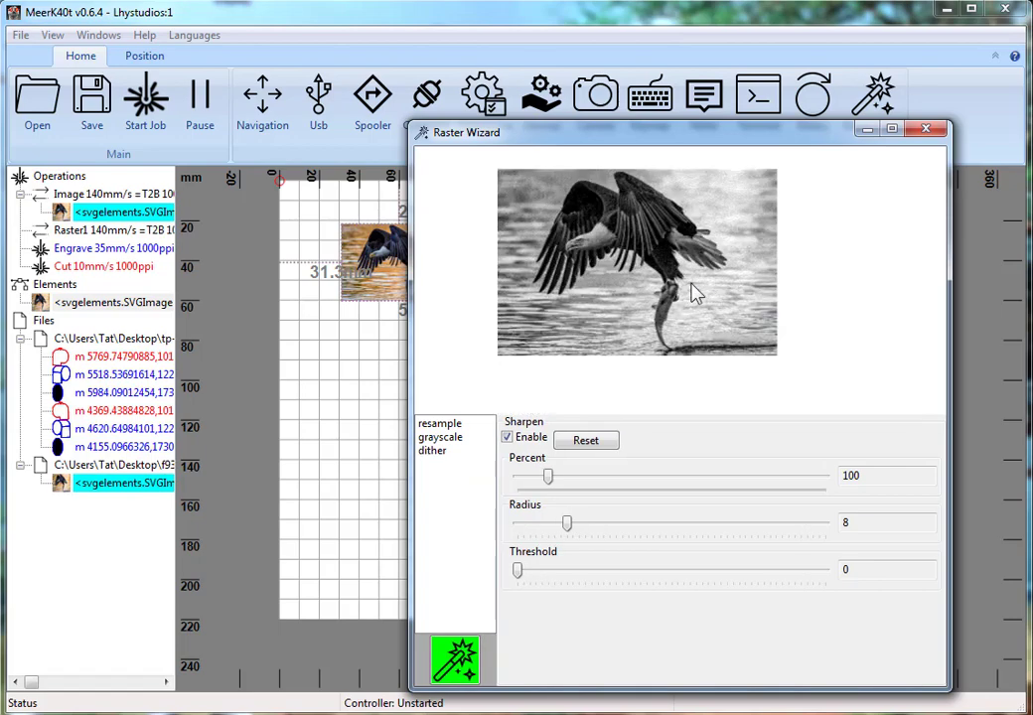
left_click(446, 424)
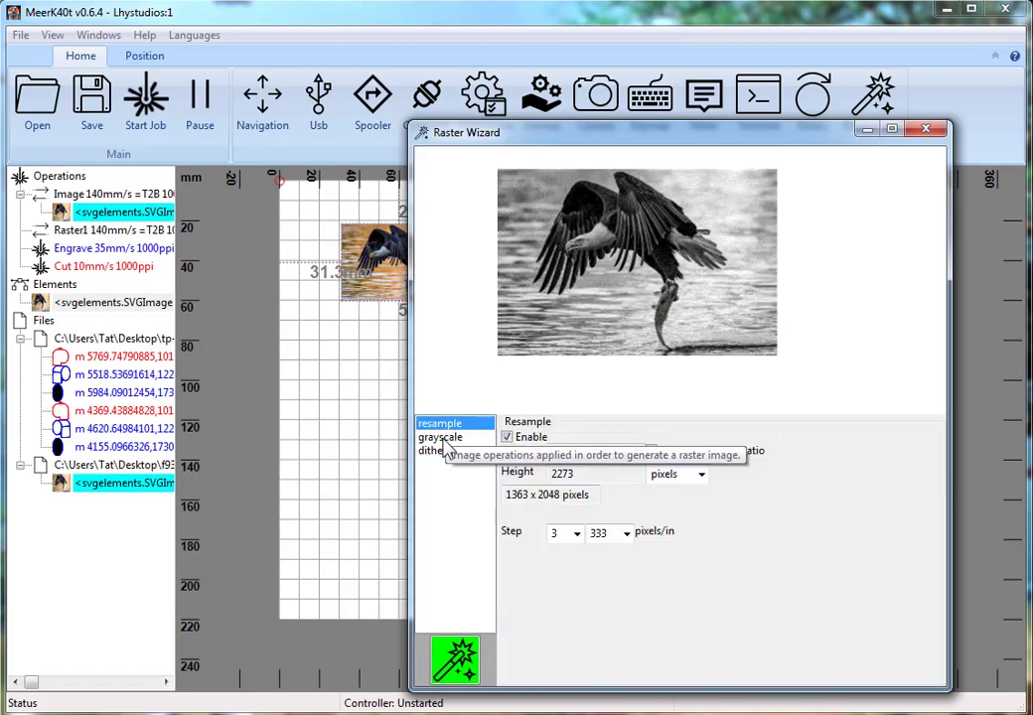
left_click(440, 439)
left_click(437, 451)
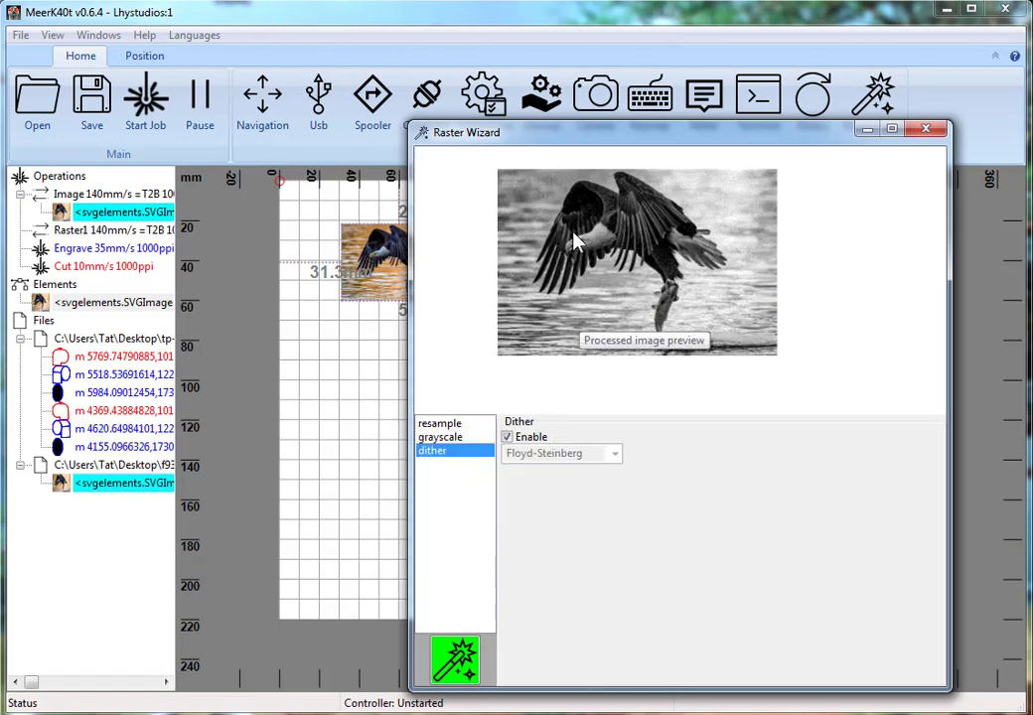
scroll(574, 239, "up", 3)
scroll(554, 249, "down", 5)
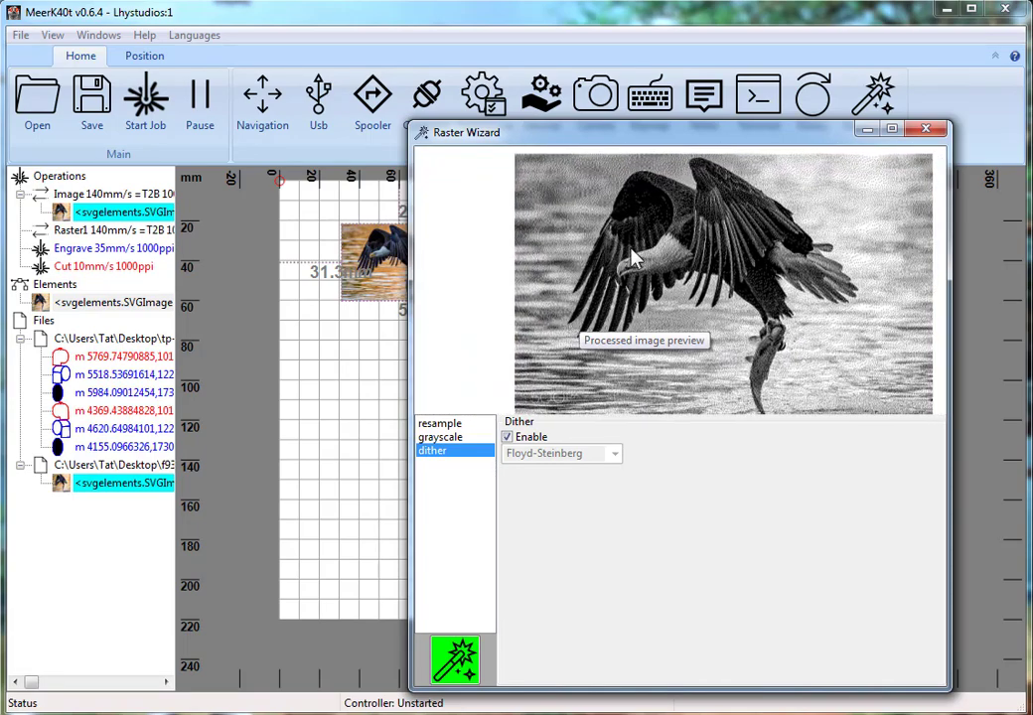
Set the resample step to 2 in the Simple script.
left_click(440, 438)
left_click(445, 424)
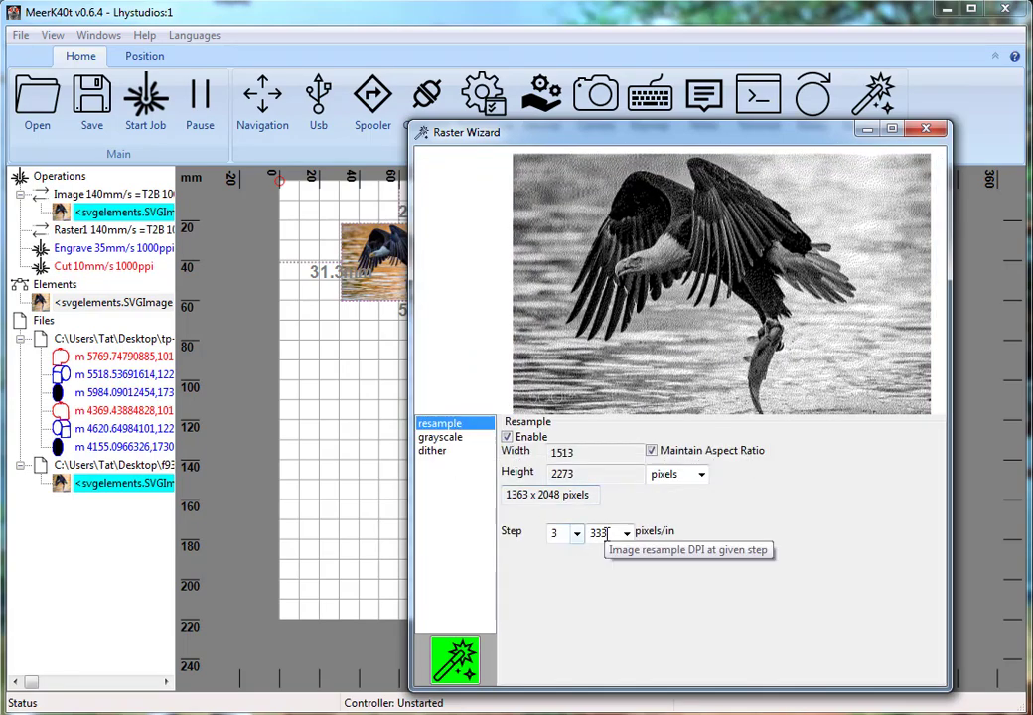
left_click(577, 534)
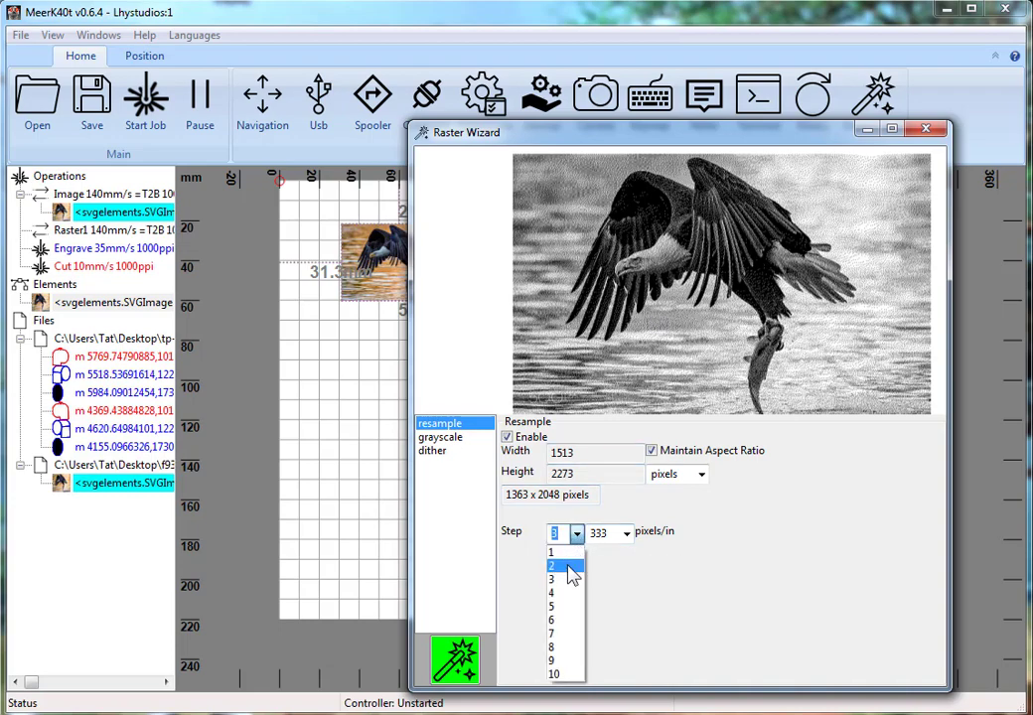
left_click(571, 576)
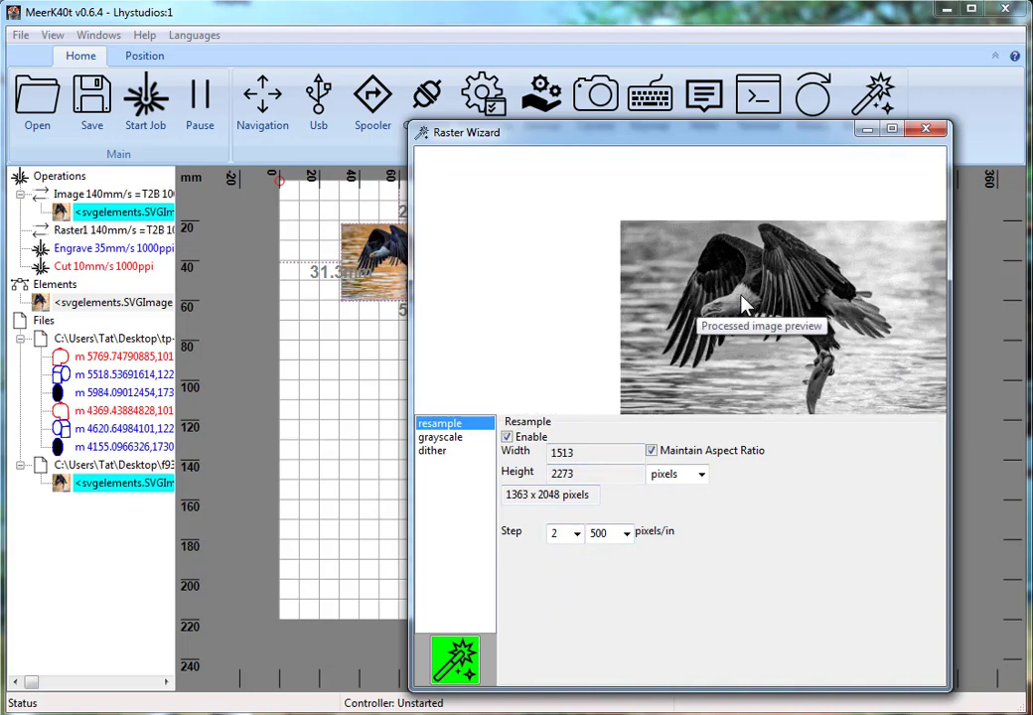
Apply the Simple script to the eagle photo and check the processed image on the bed by selecting and deselecting it.
left_click(459, 663)
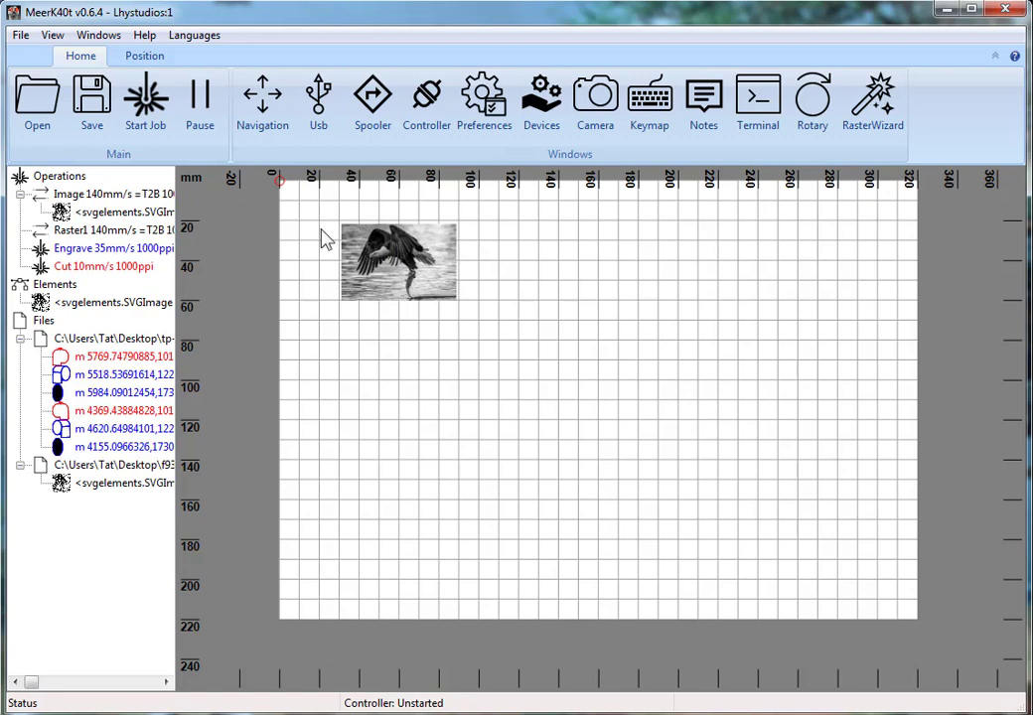
left_click_drag(481, 318, 417, 278)
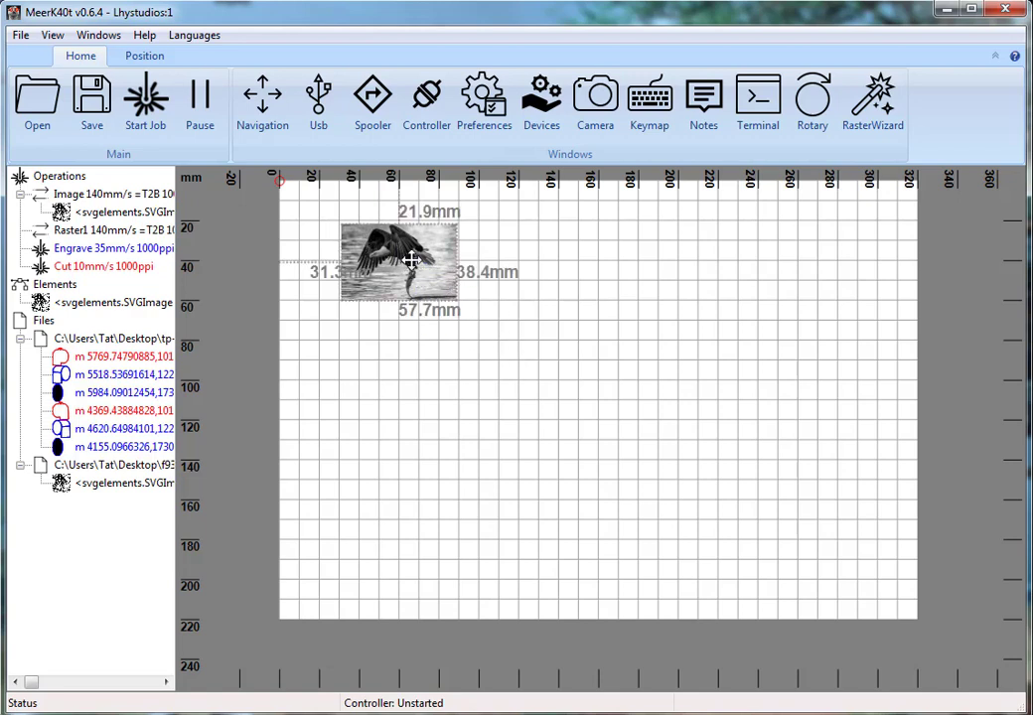
left_click_drag(497, 216, 417, 260)
left_click(319, 213)
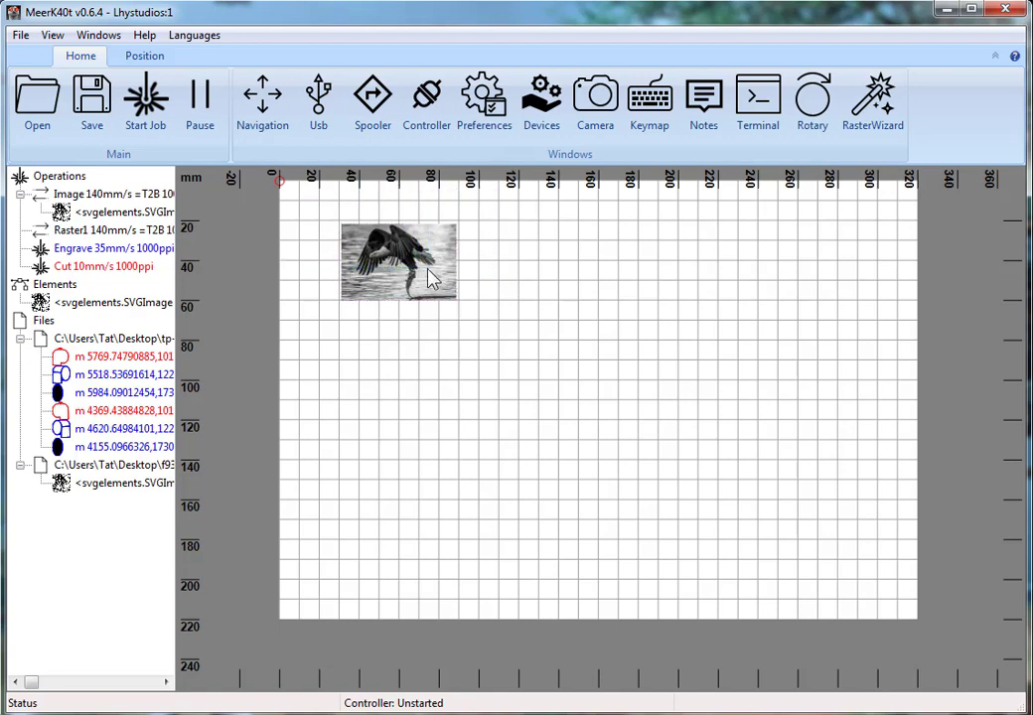
Move the processed eagle photo on the bed by about 10 mm to the right and 10 mm down.
left_click_drag(320, 213, 393, 260)
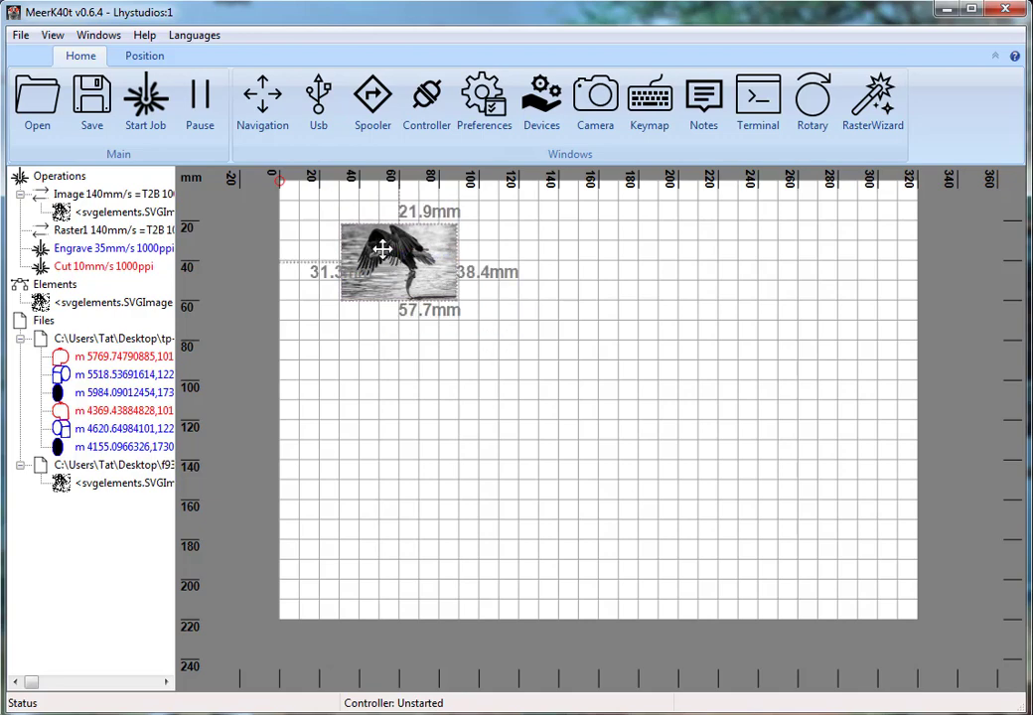
scroll(383, 250, "up", 6)
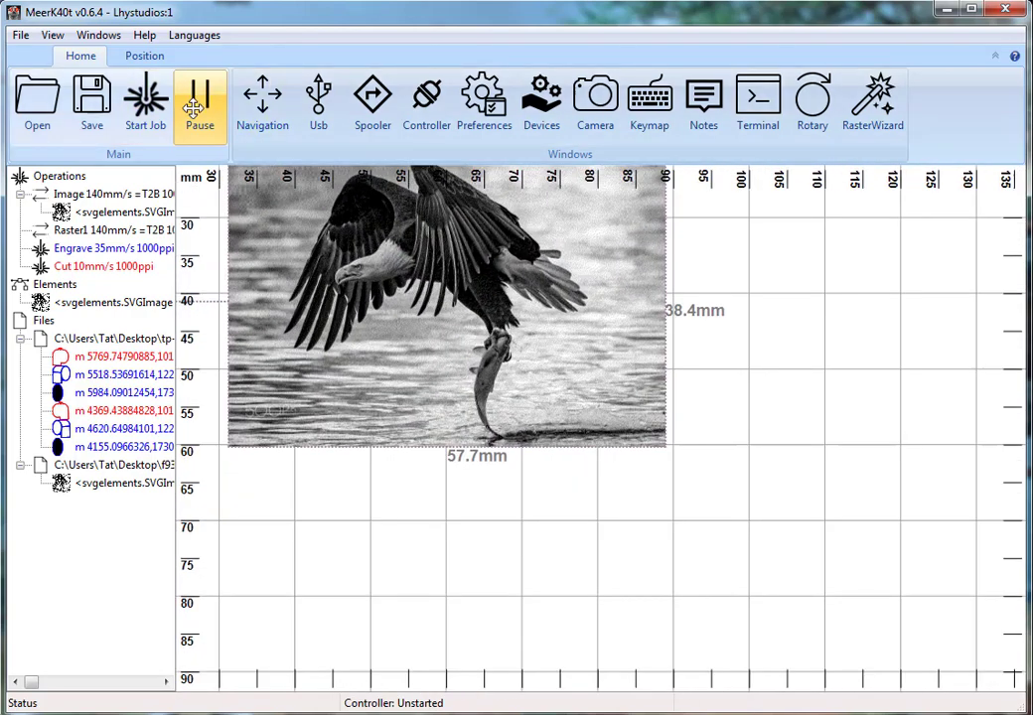
left_click_drag(355, 221, 444, 296)
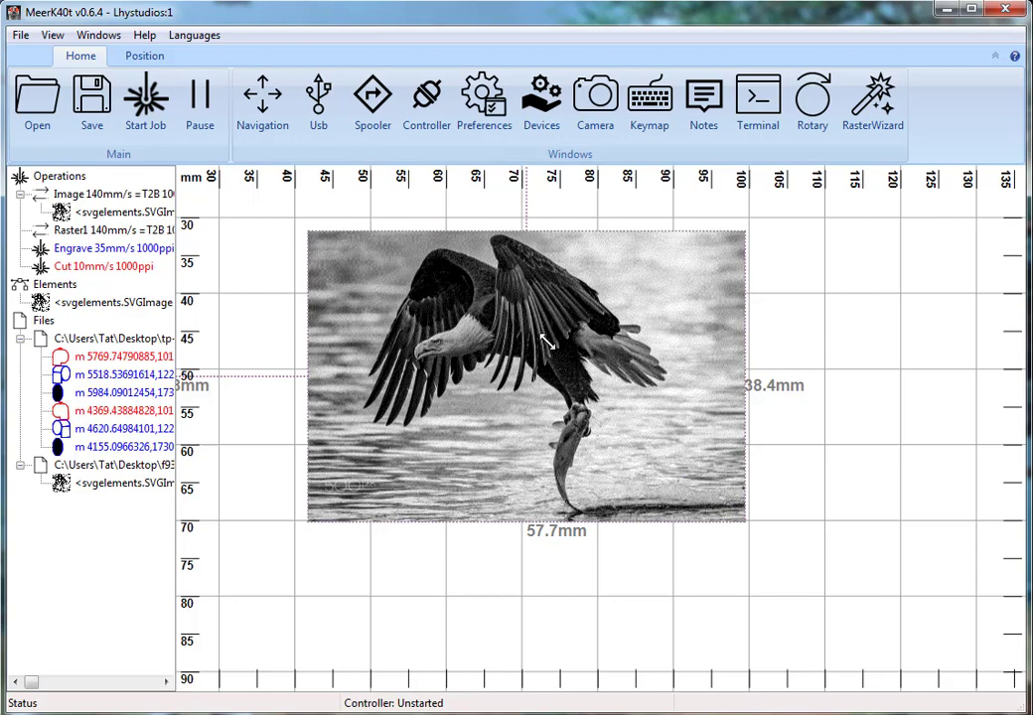
Review the step and image manipulation options available for the processed eagle photo without applying any.
right_click(563, 305)
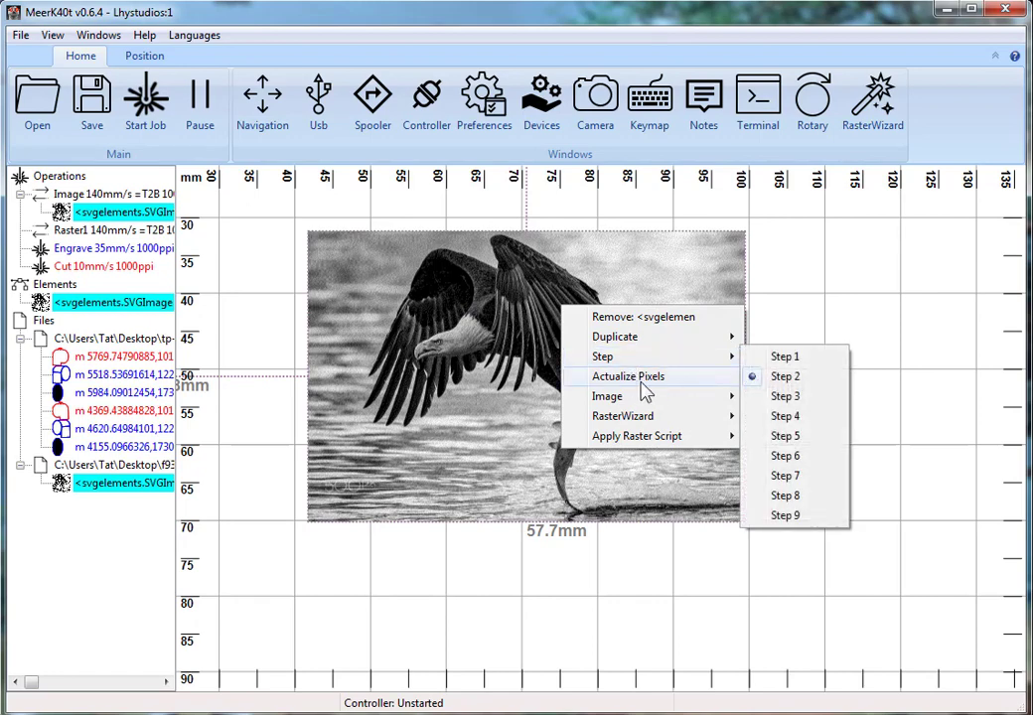
mouse_move(668, 401)
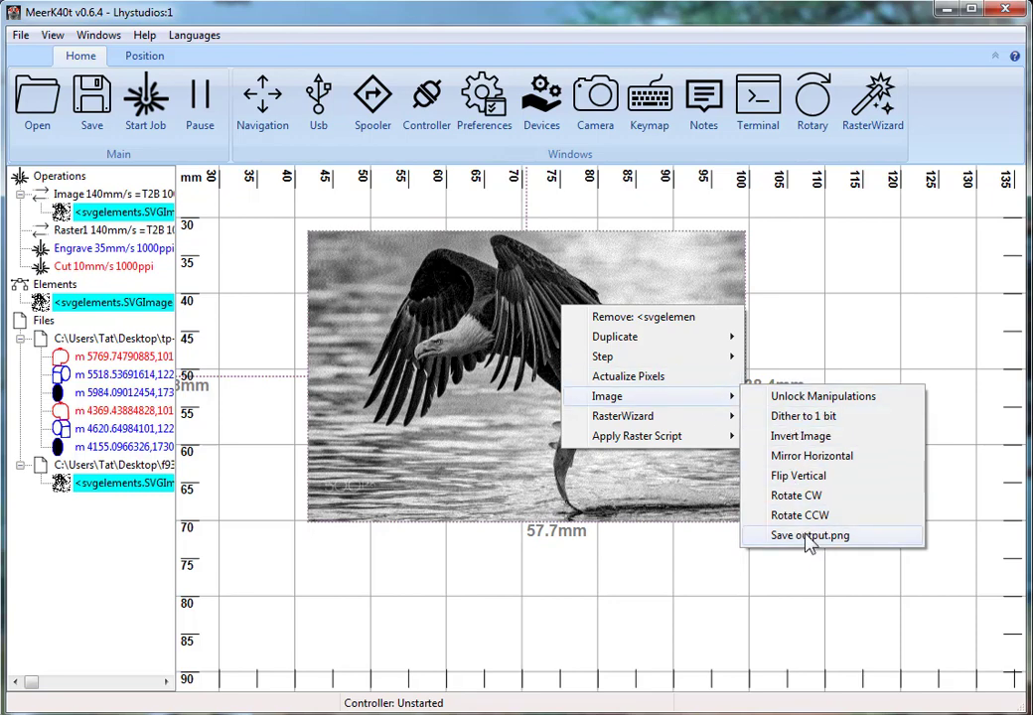
key("Escape")
key("Escape")
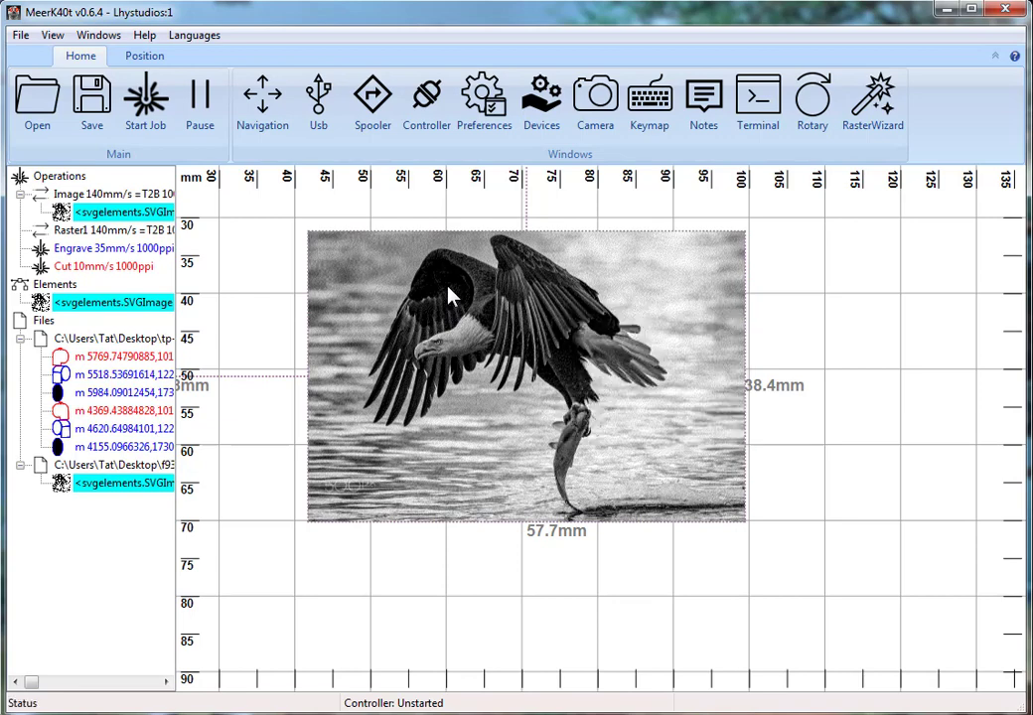
Unlock manipulations on the eagle photo and try to enlarge it by its lower-right corner.
right_click(437, 276)
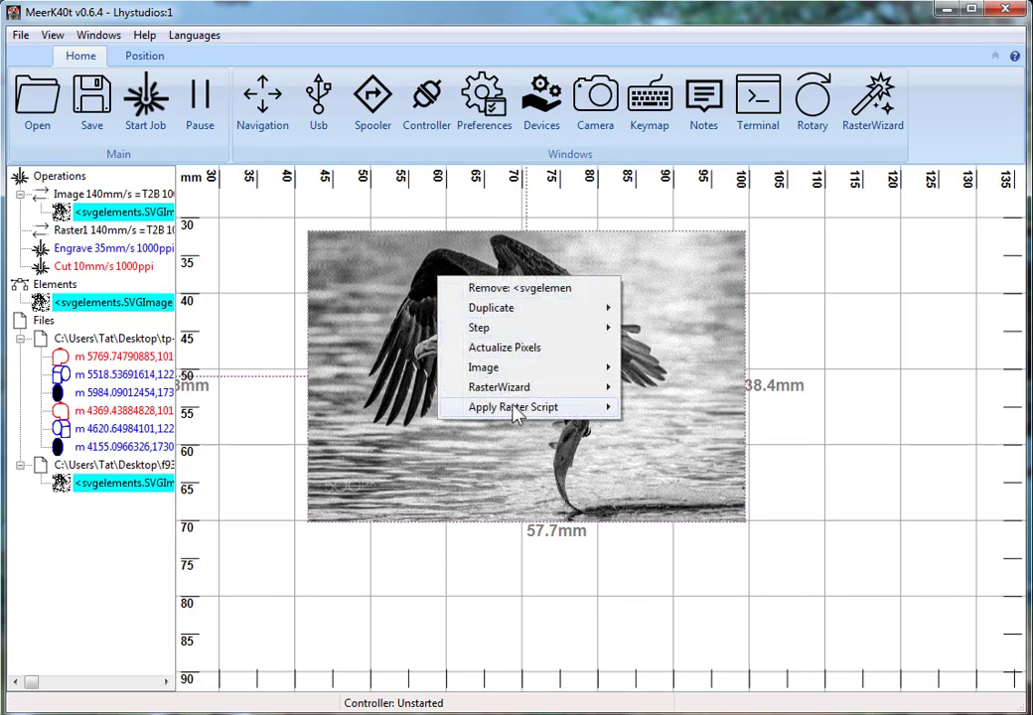
mouse_move(532, 408)
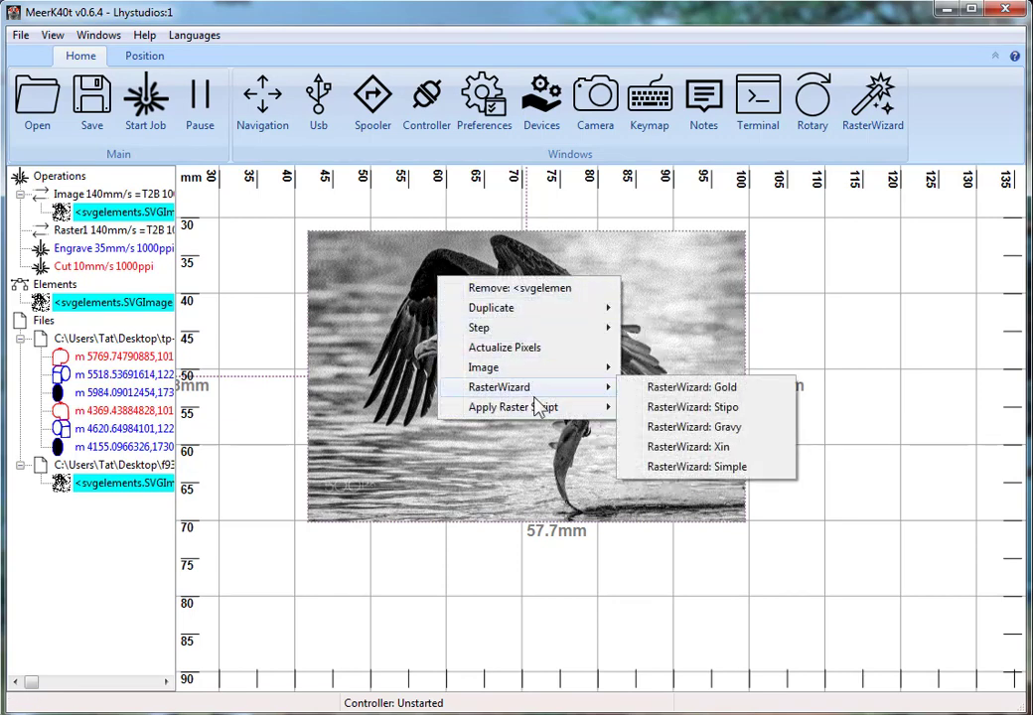
mouse_move(552, 316)
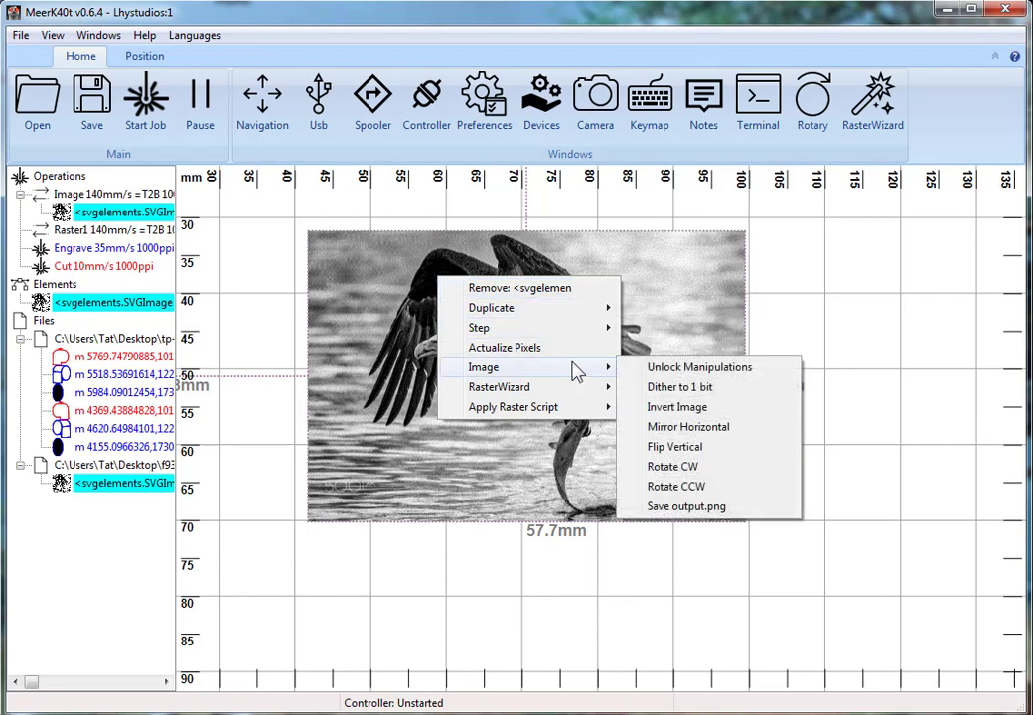
left_click(669, 368)
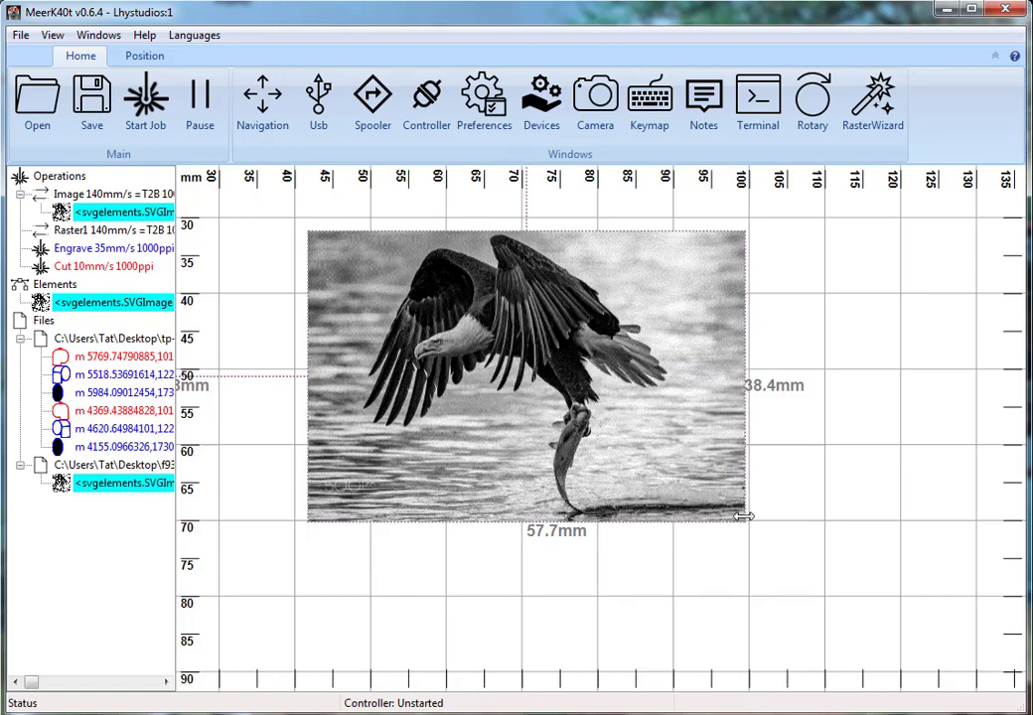
left_click_drag(743, 517, 815, 573)
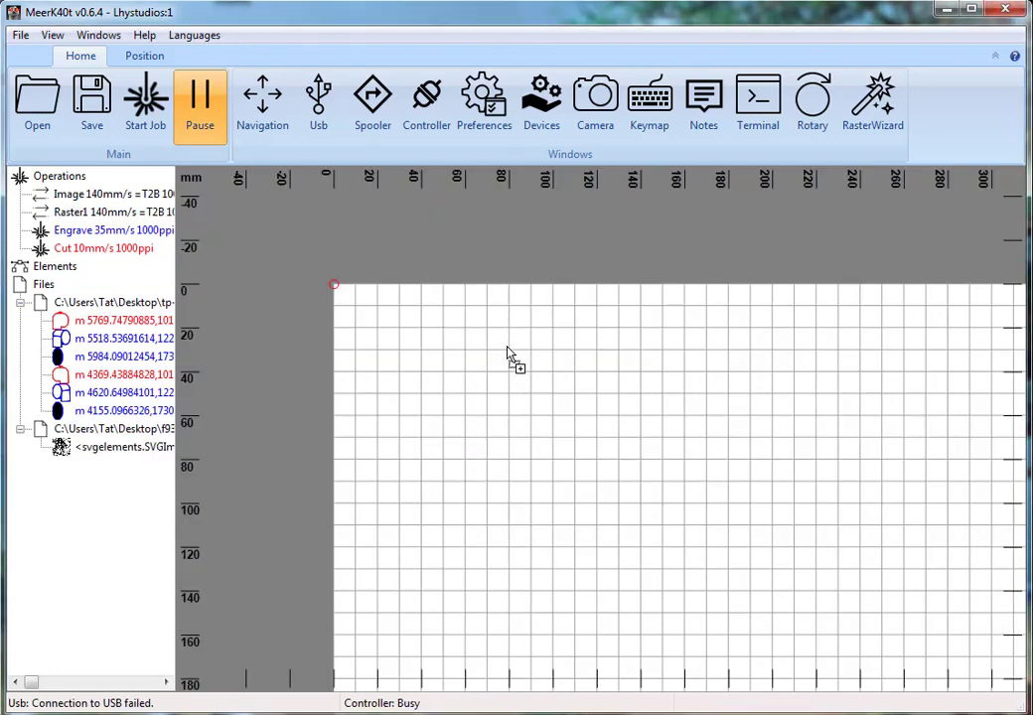
Import the rock arch photo onto the bed and dismiss the USB connection warning.
left_click_drag(506, 357, 495, 396)
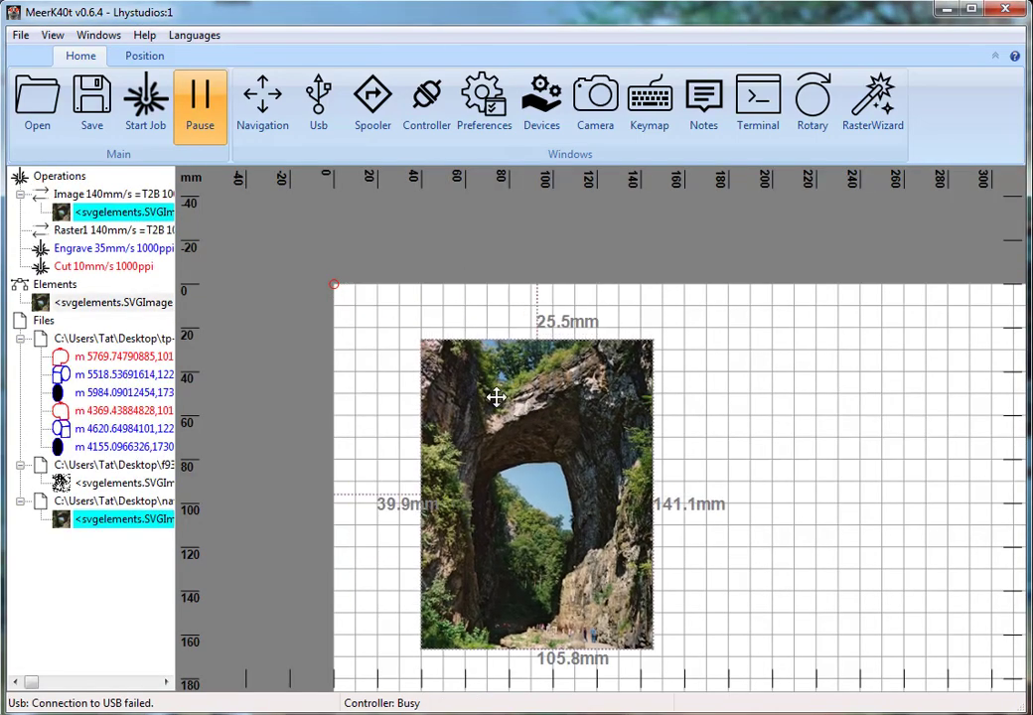
right_click(497, 399)
mouse_move(561, 607)
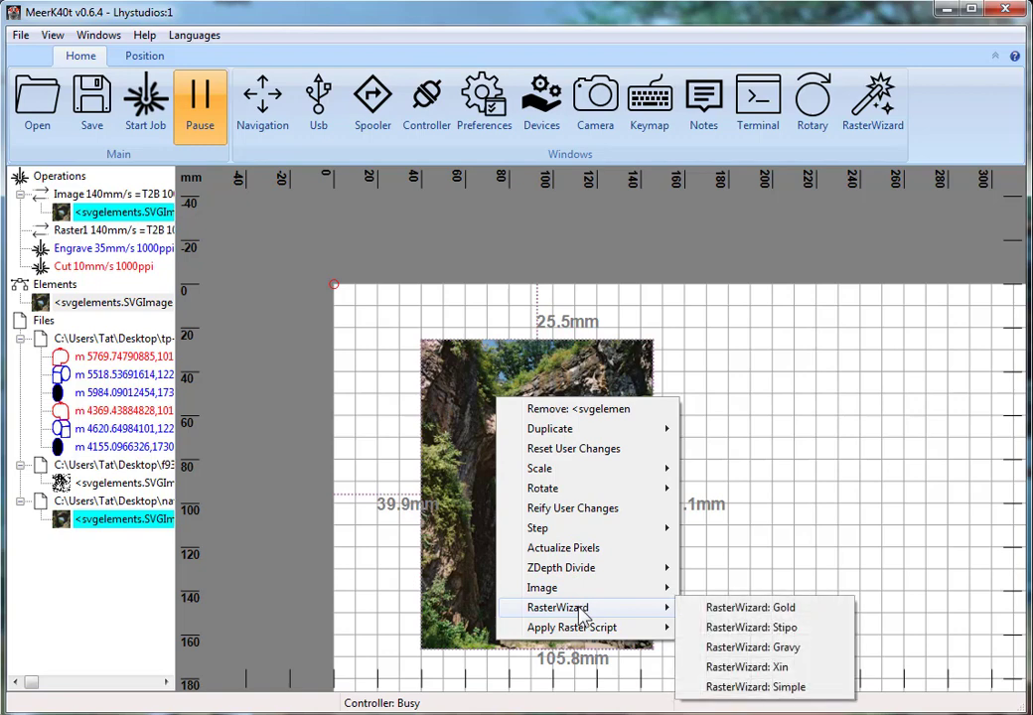
mouse_move(605, 630)
left_click(735, 648)
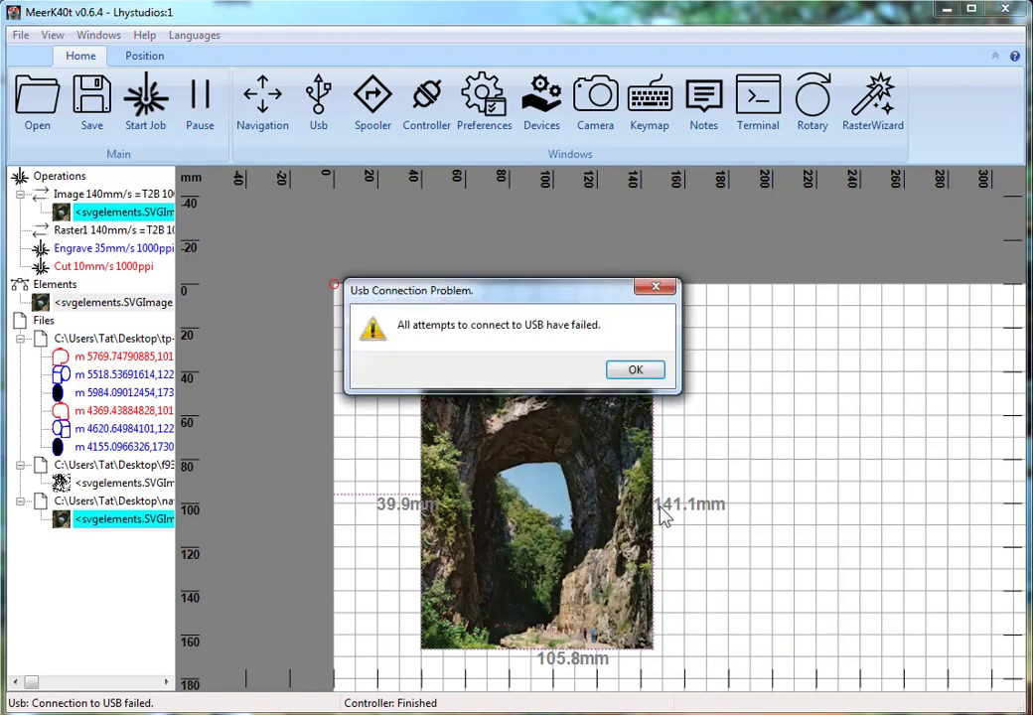
left_click(636, 370)
Apply the Gold raster script directly to the rock arch photo.
right_click(528, 464)
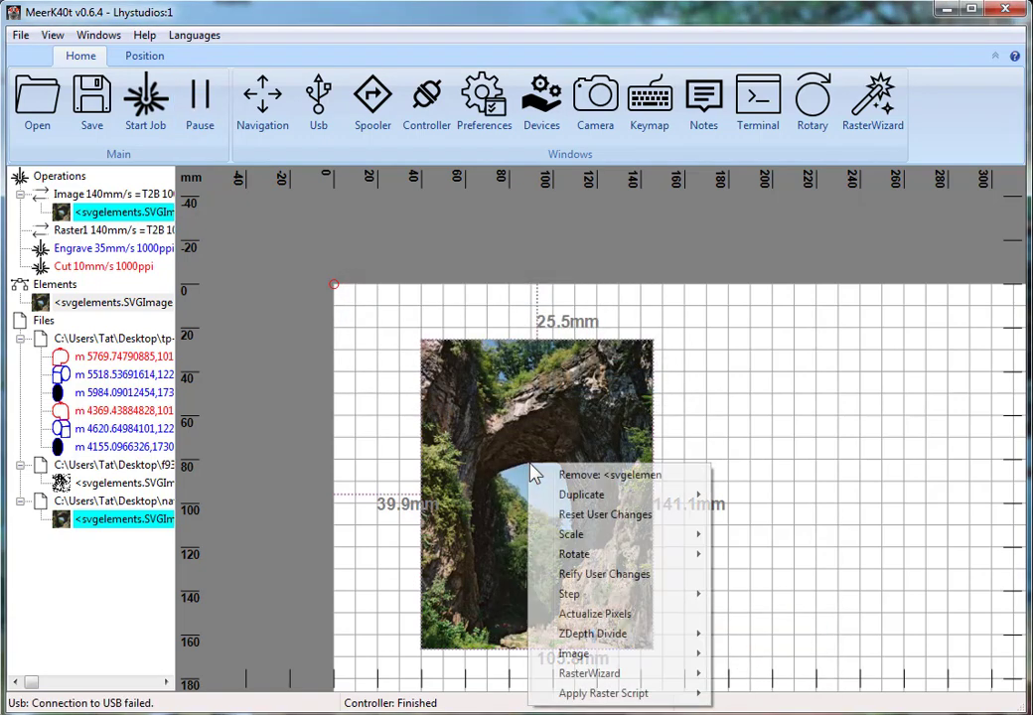
mouse_move(629, 660)
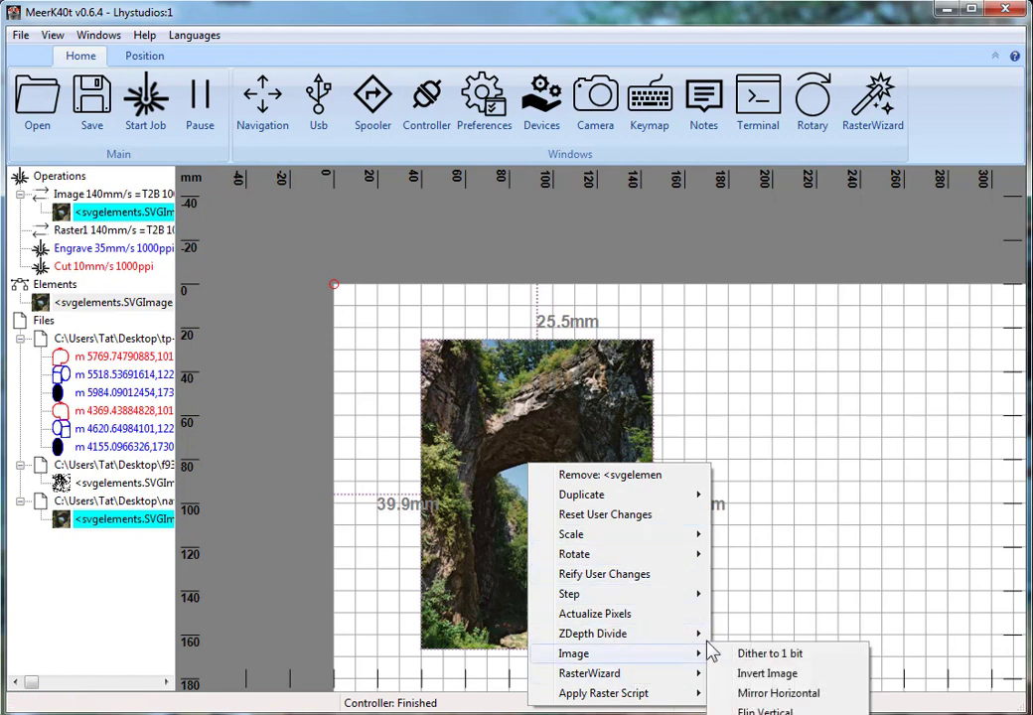
mouse_move(648, 702)
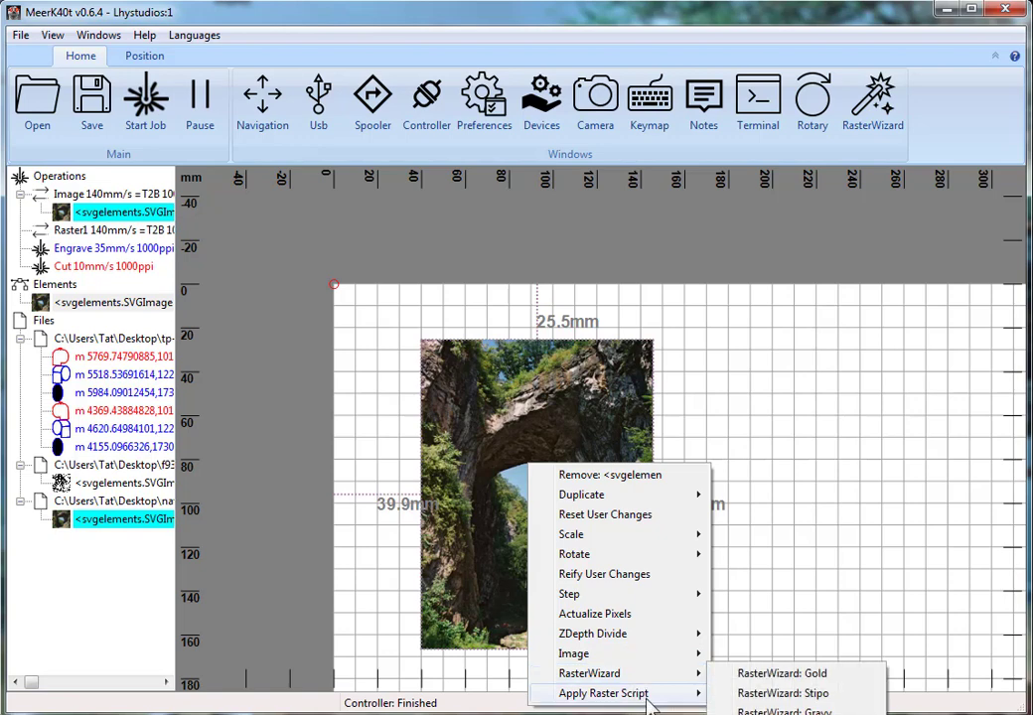
left_click(743, 695)
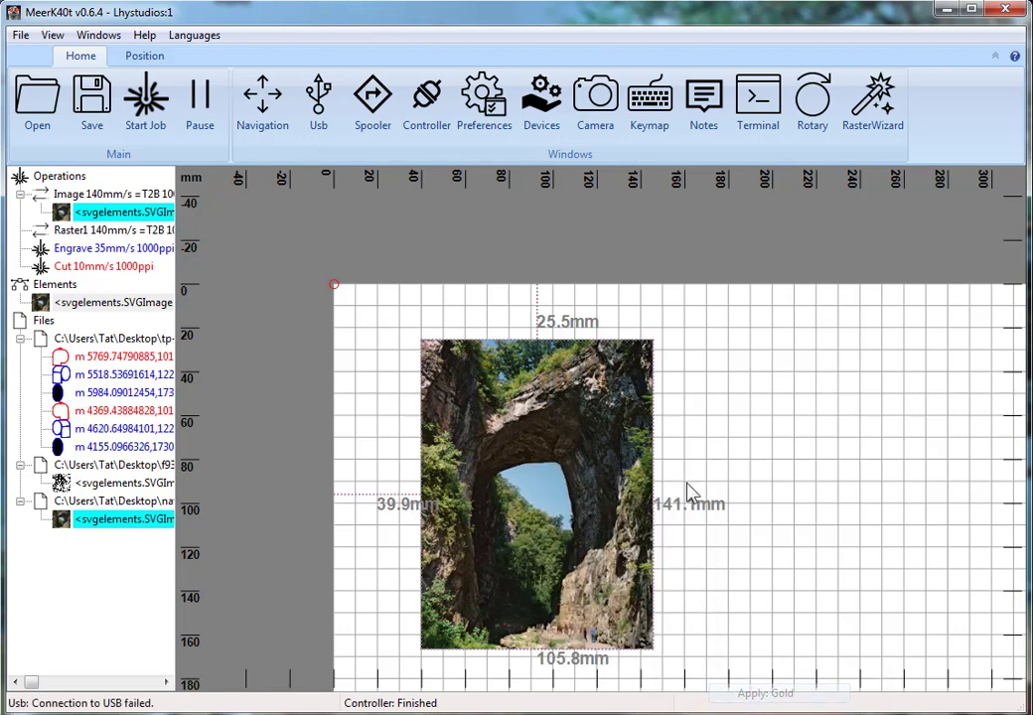
left_click(545, 407)
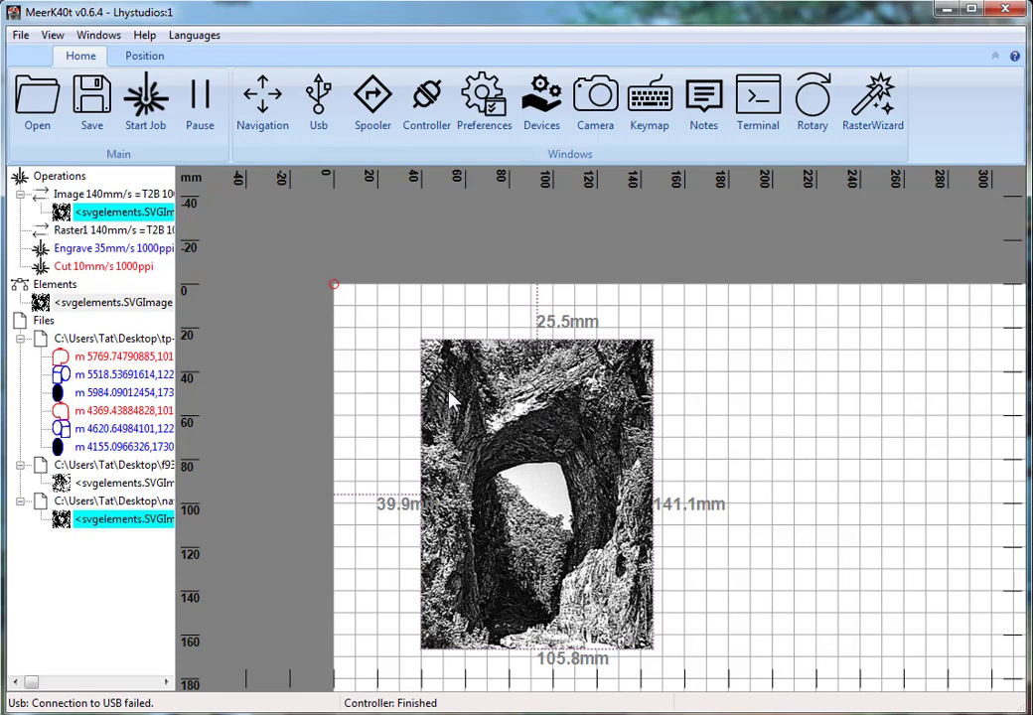
Reposition the processed arch photo about 54 mm from the bed's left edge and 30 mm from its top edge.
left_click_drag(495, 416, 441, 395)
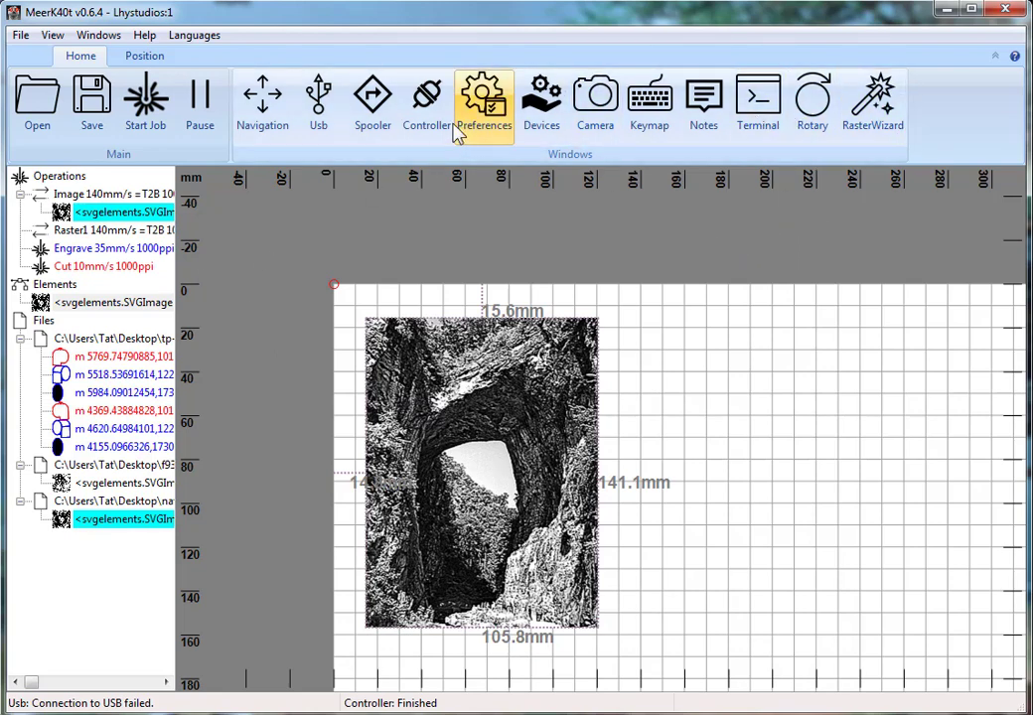
left_click_drag(516, 374, 602, 406)
middle_click_drag(602, 405, 657, 365)
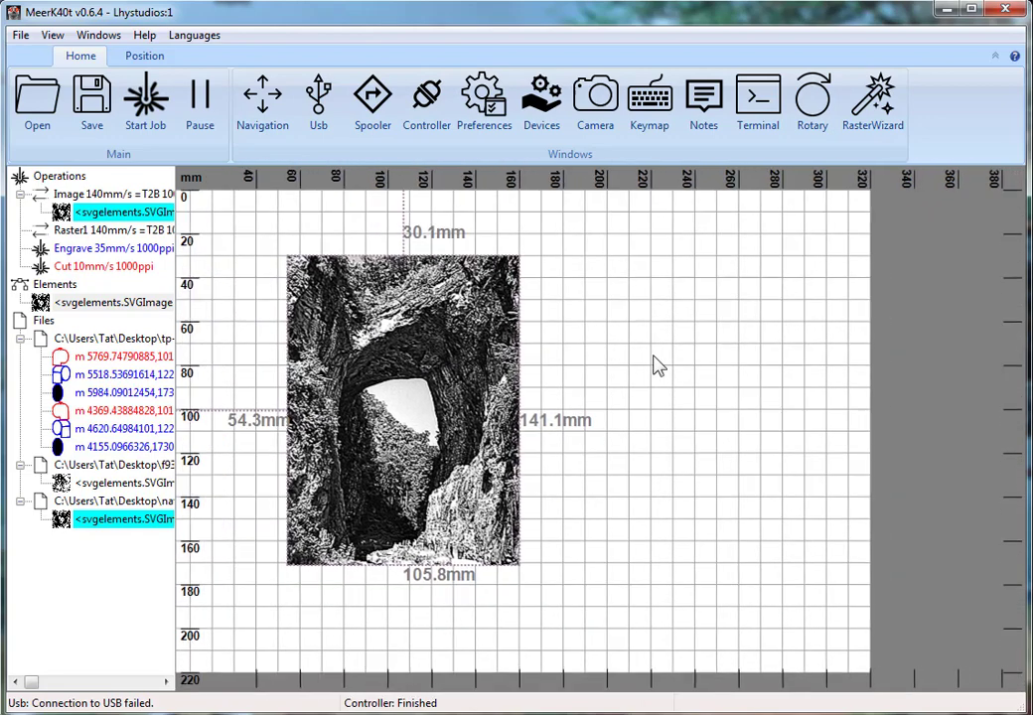
Open the job for the arch photo, select its Image operation and move the Job window off the photo.
left_click(156, 114)
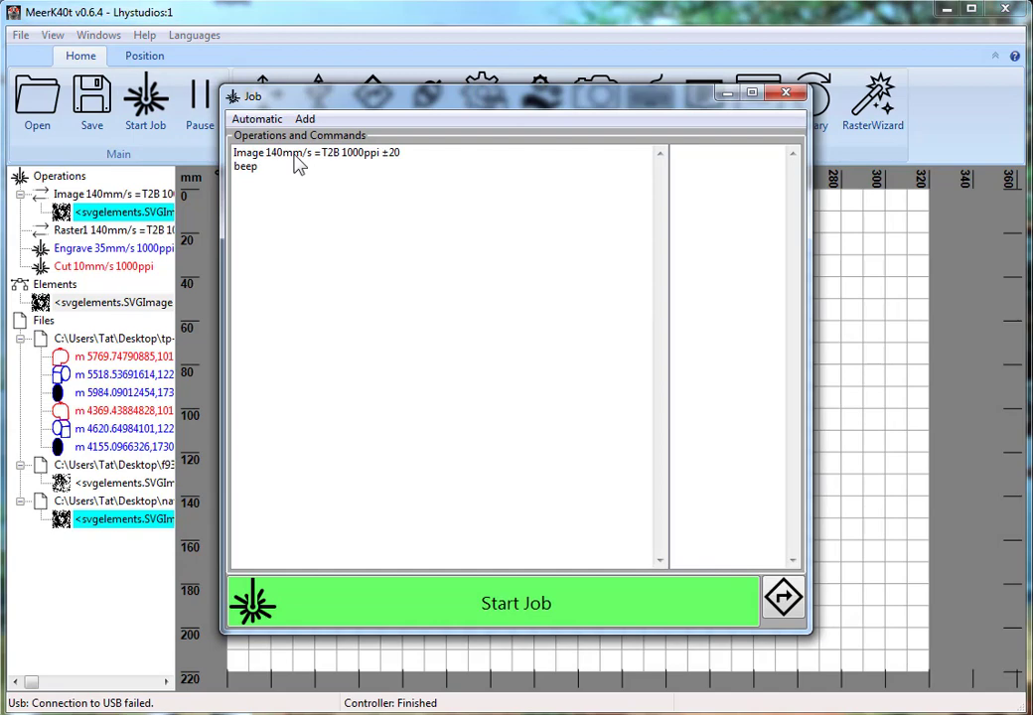
left_click(298, 154)
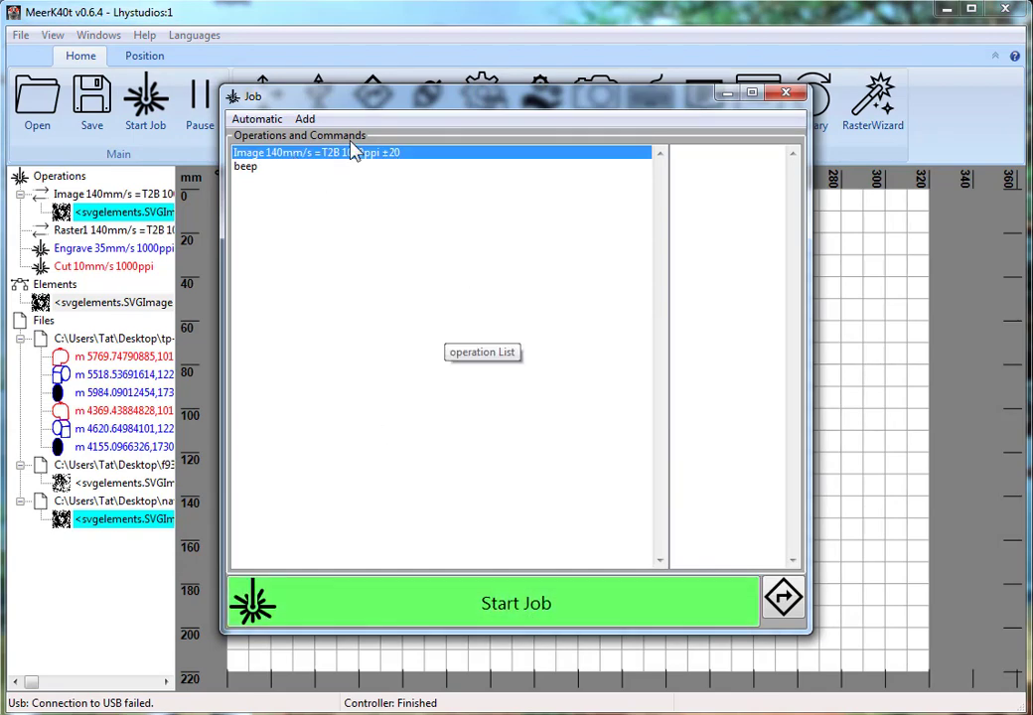
left_click_drag(641, 96, 1031, 93)
left_click_drag(537, 351, 539, 350)
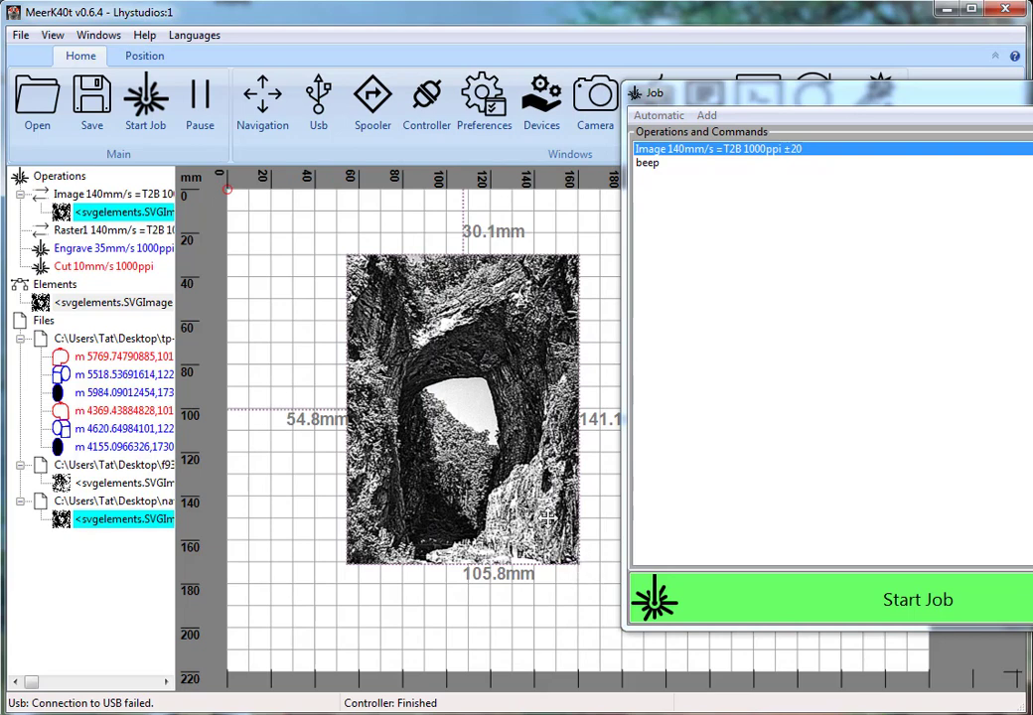
Move the arch photo to about 20 mm from the bed's left edge and 19 mm from its top, check its step options and deselect it.
left_click_drag(431, 360, 354, 337)
right_click(358, 338)
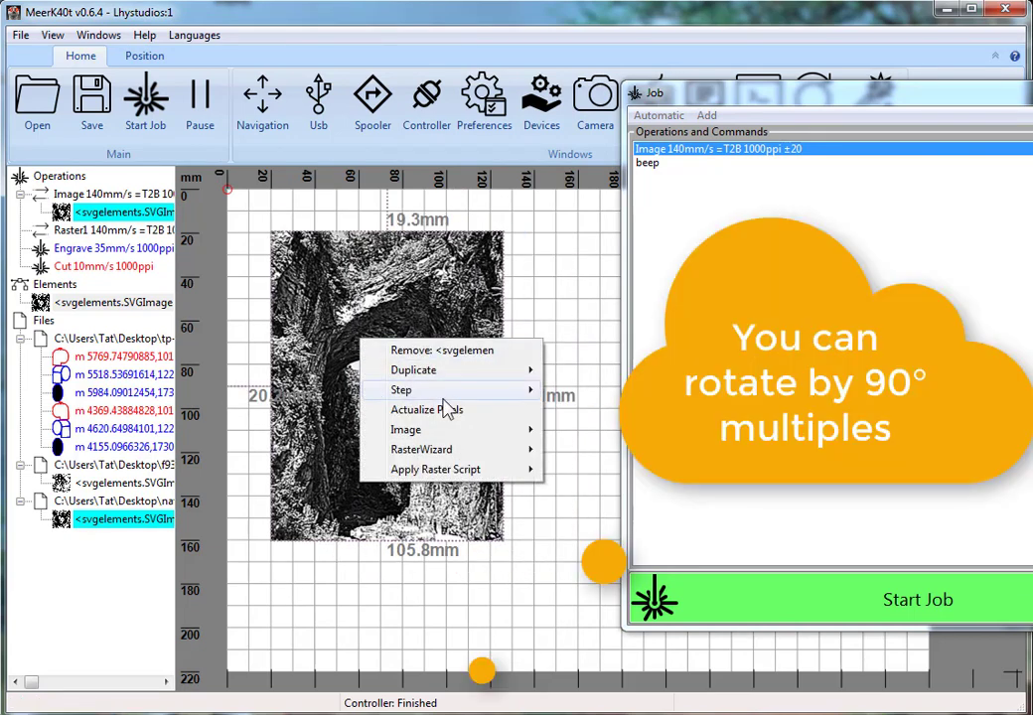
mouse_move(452, 394)
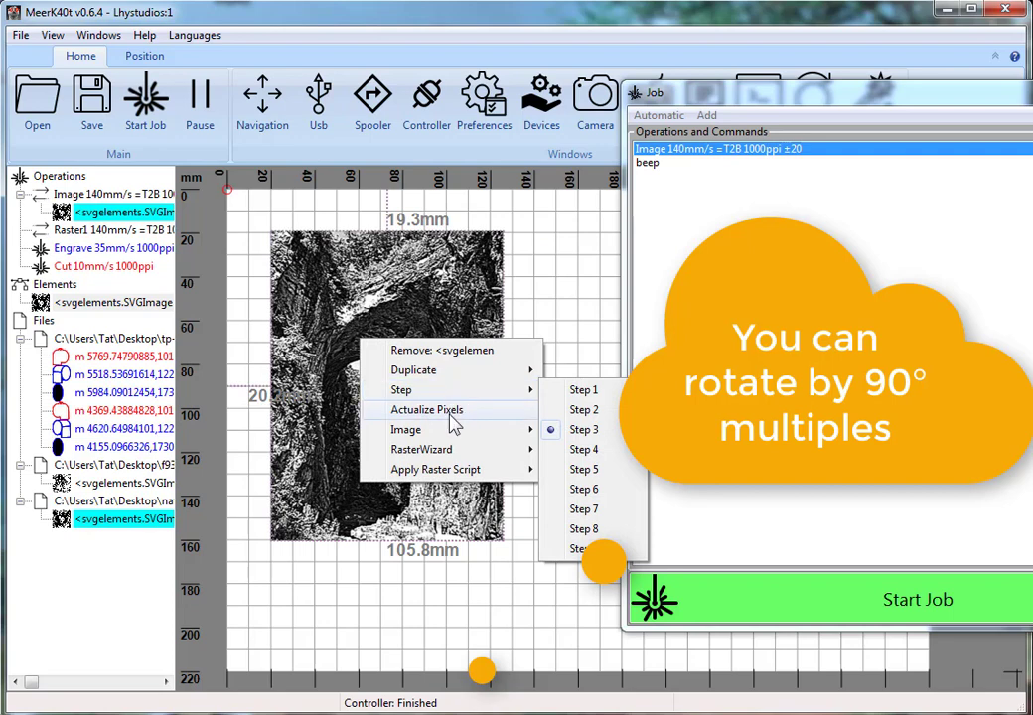
left_click(532, 228)
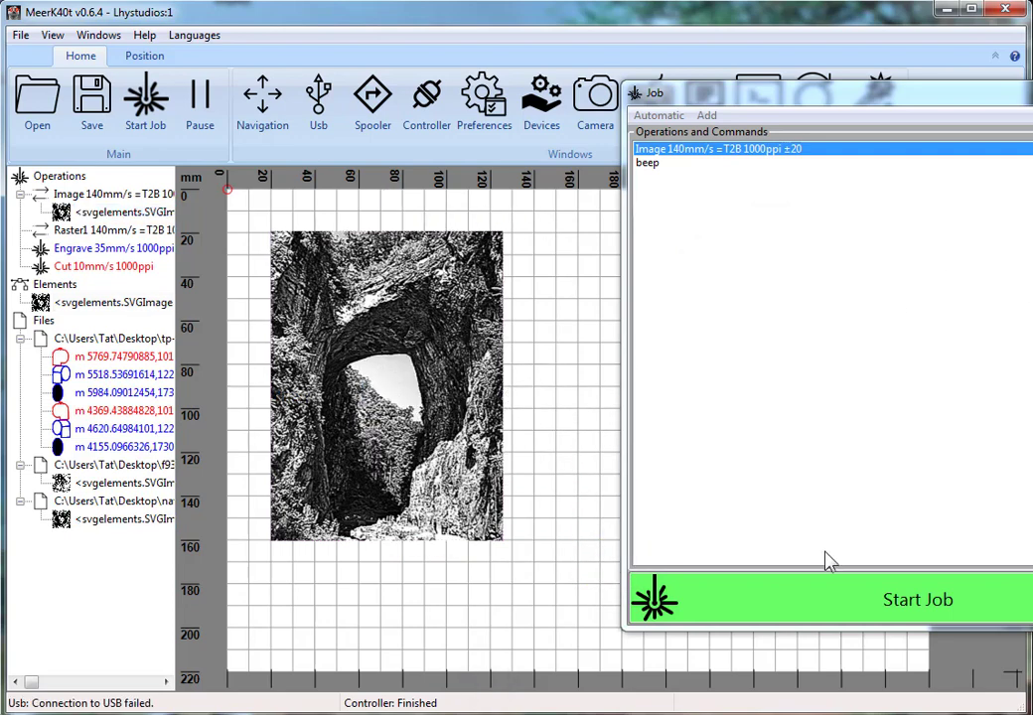
Start the arch photo's engraving job and dismiss the USB connection warning.
left_click(819, 600)
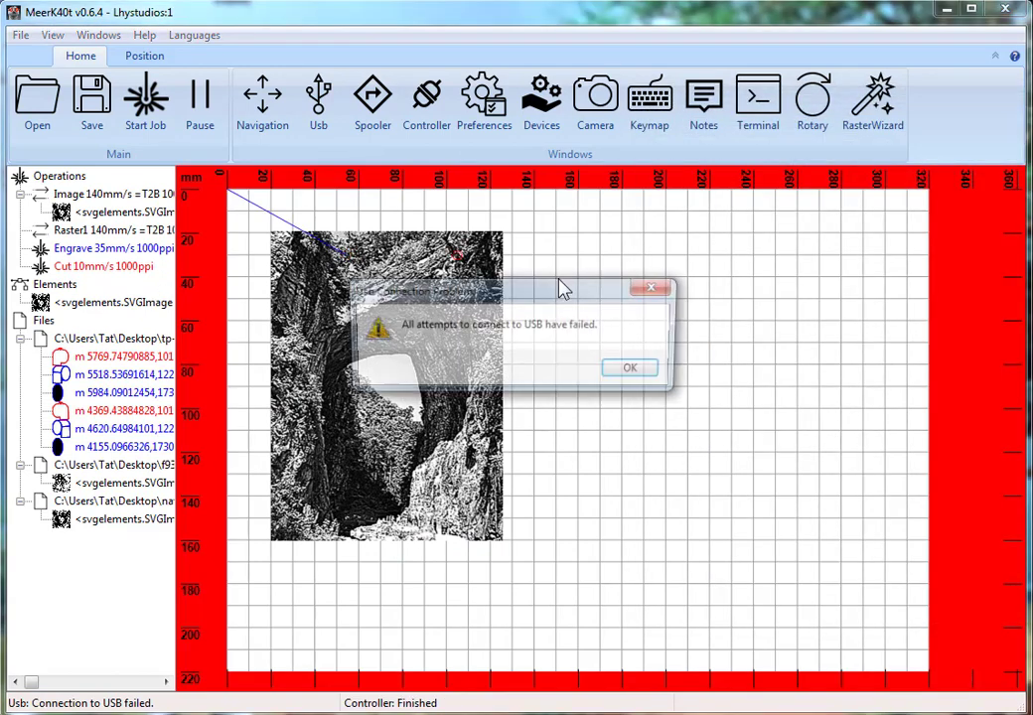
left_click(614, 369)
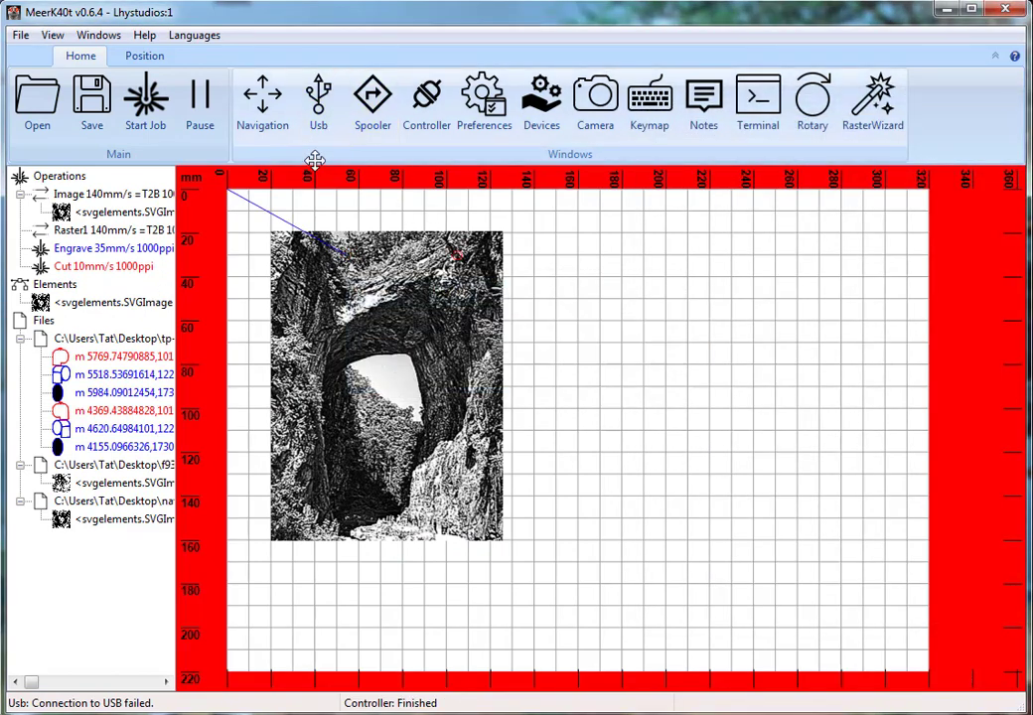
Open the preferences to view the device settings and return to the bed.
left_click(467, 99)
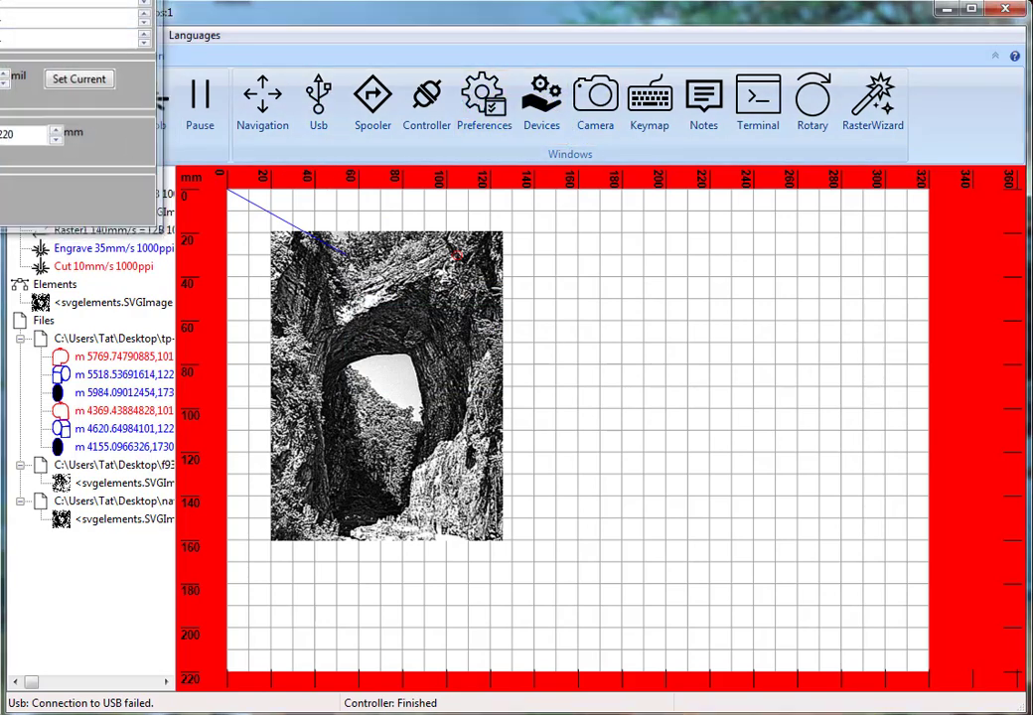
left_click(554, 313)
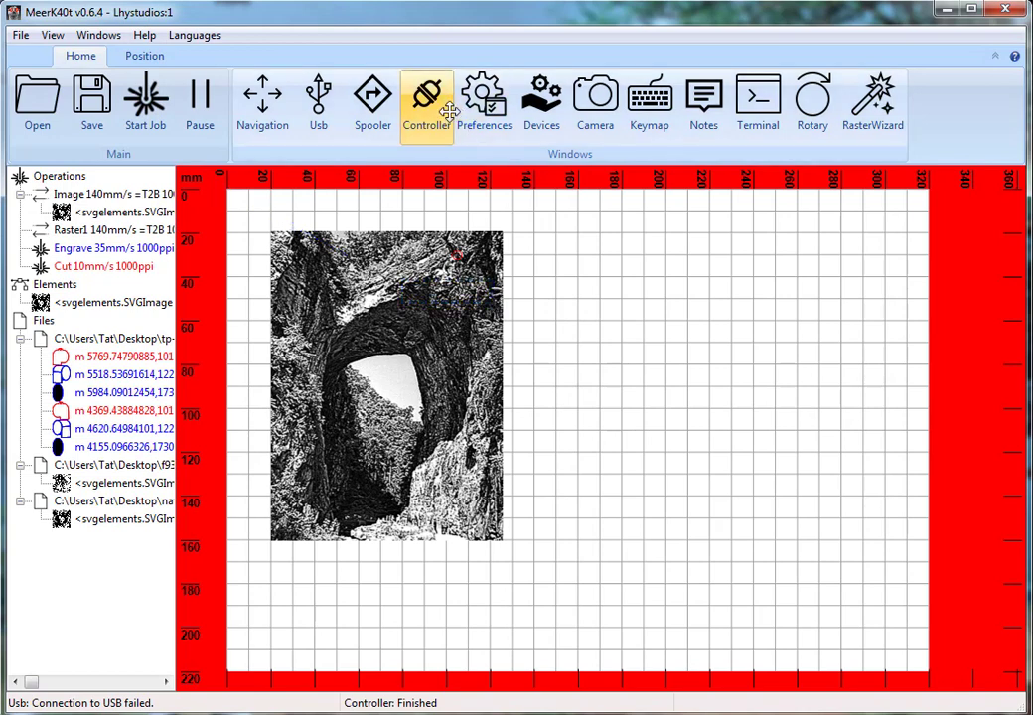
left_click(556, 202)
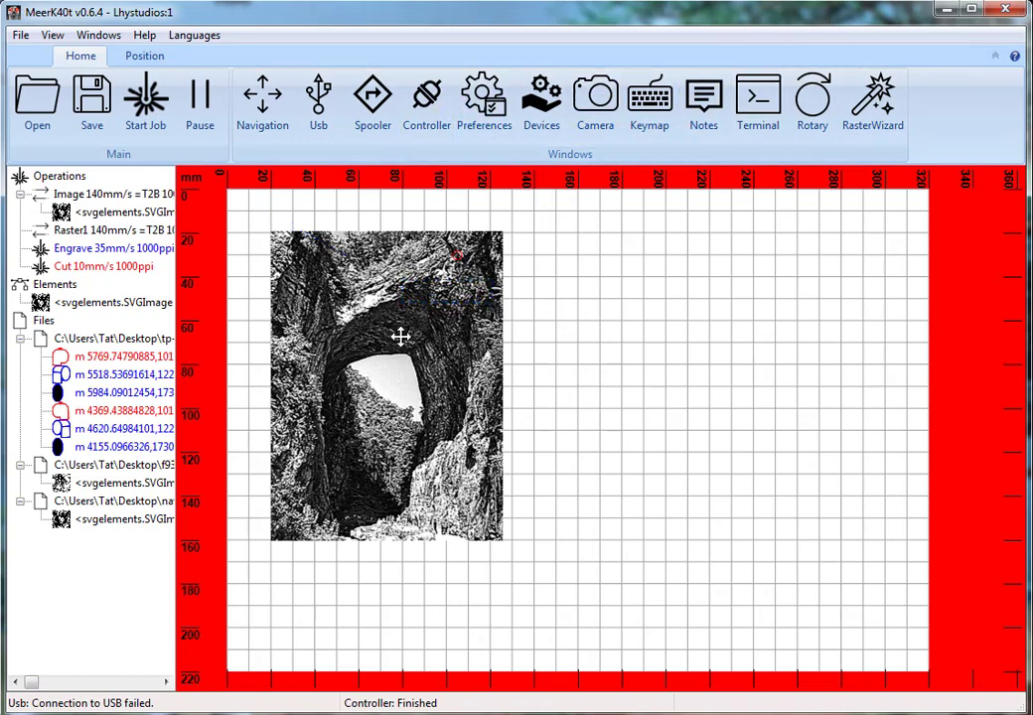
Move the arch photo to about 89 mm from the bed's left edge and 35 mm from its top, and open the controller.
left_click_drag(399, 339, 545, 409)
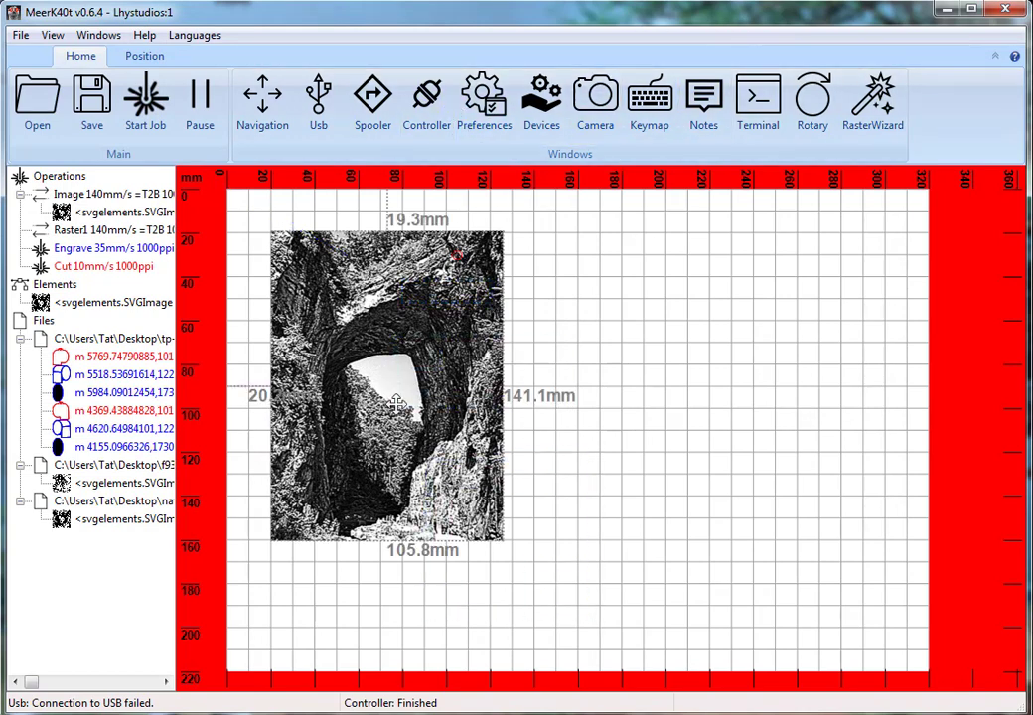
left_click_drag(375, 376, 525, 408)
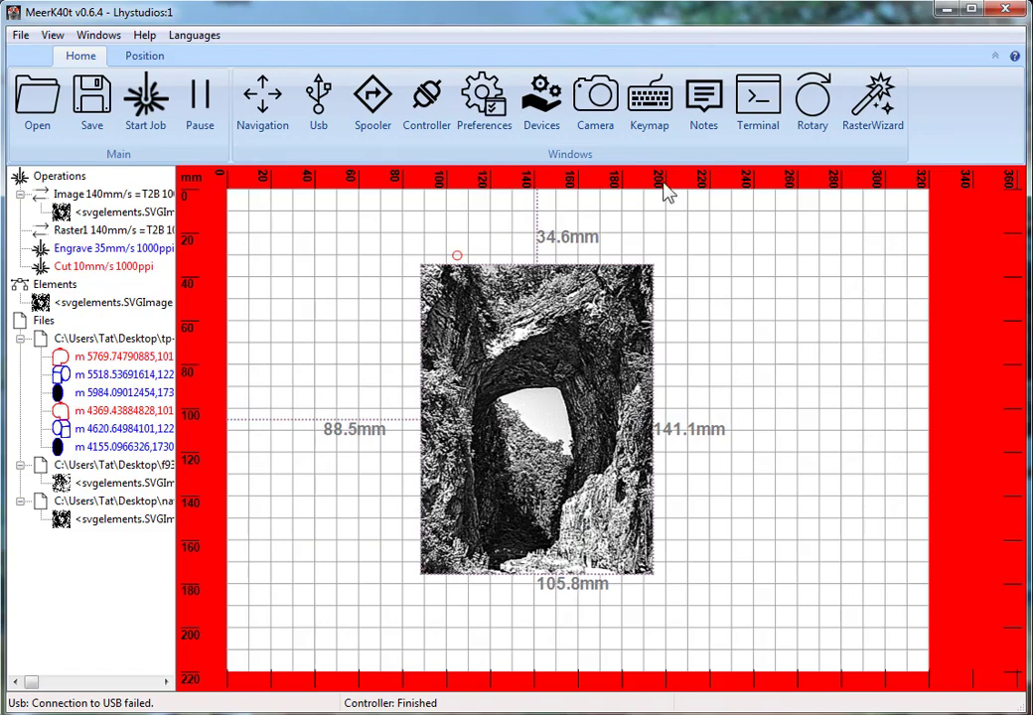
left_click(427, 97)
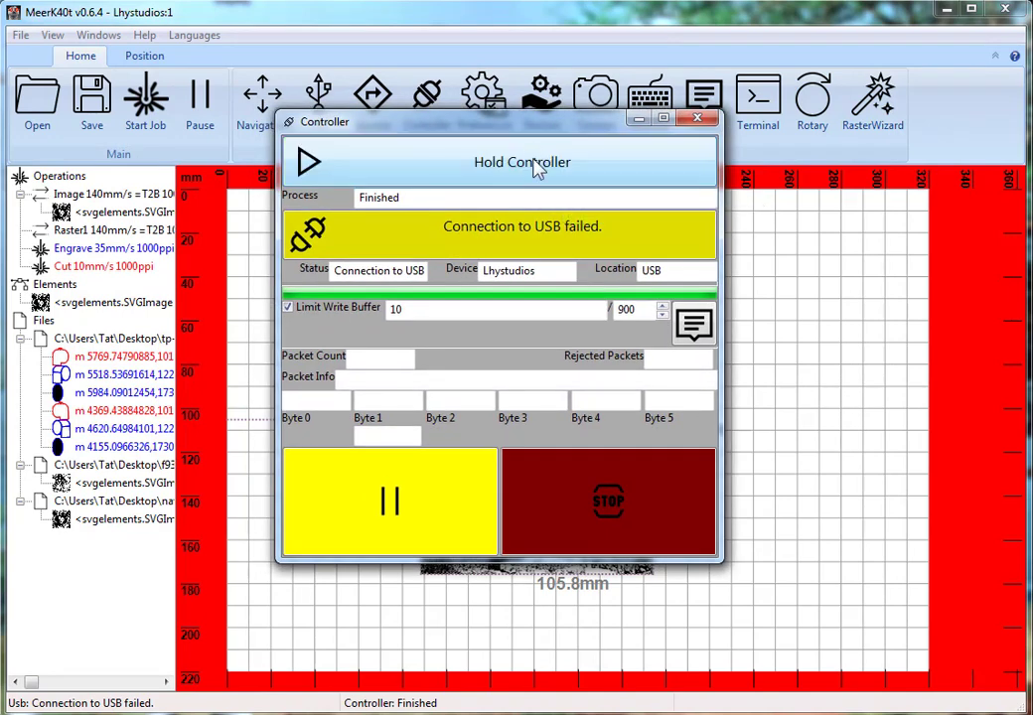
Hold and resume the controller so the arch photo's job runs, and close the controller window.
left_click(596, 168)
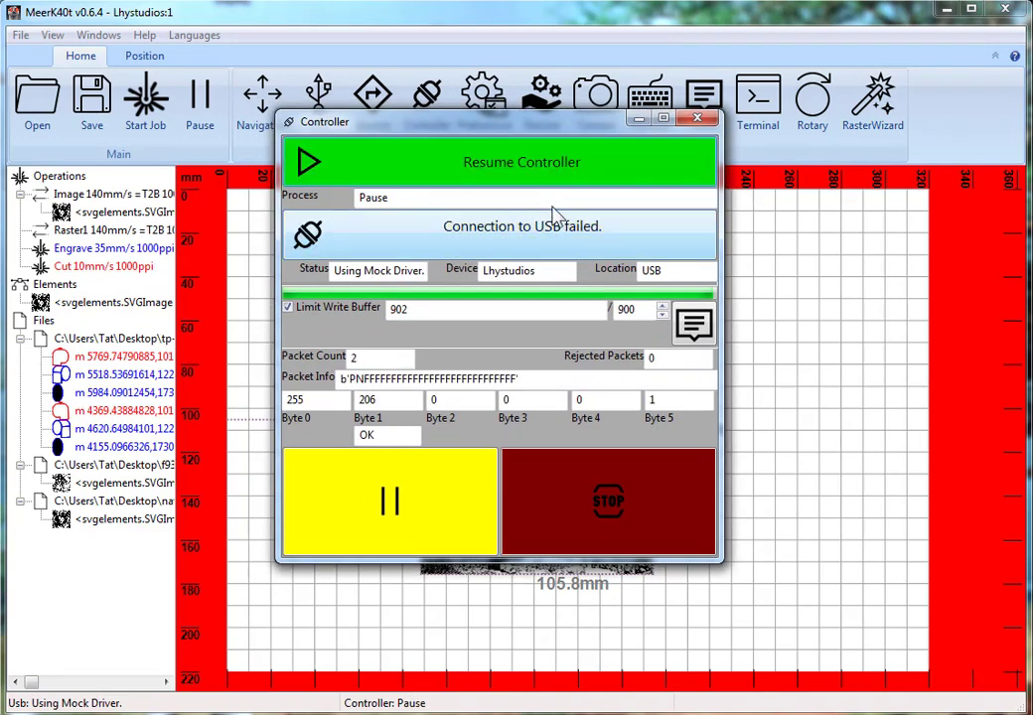
left_click(516, 164)
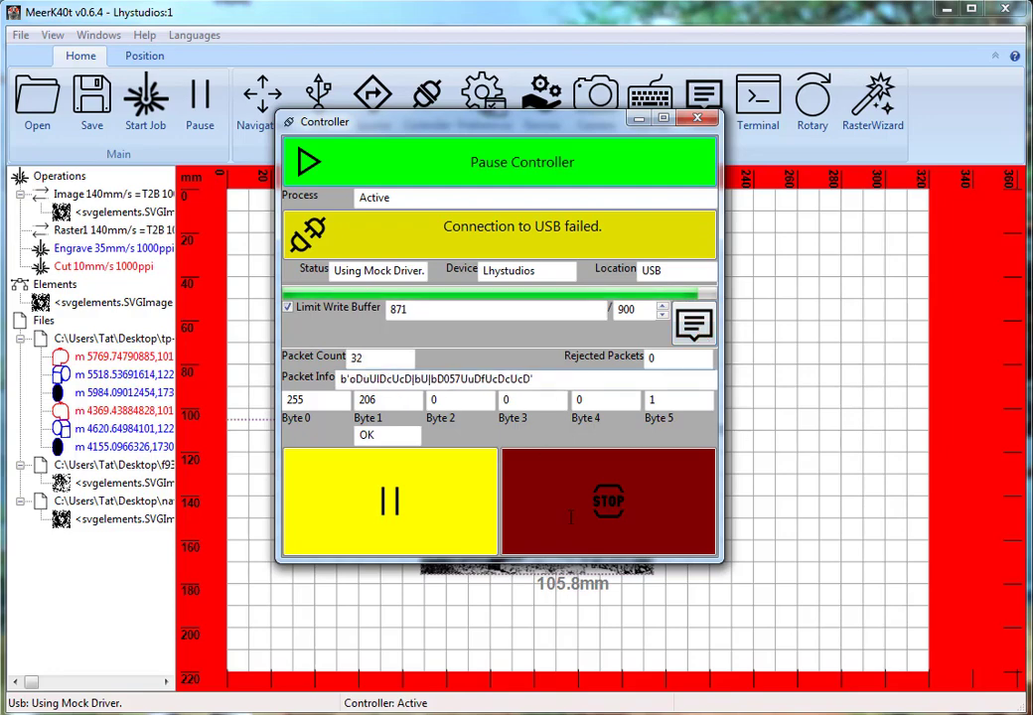
left_click(699, 122)
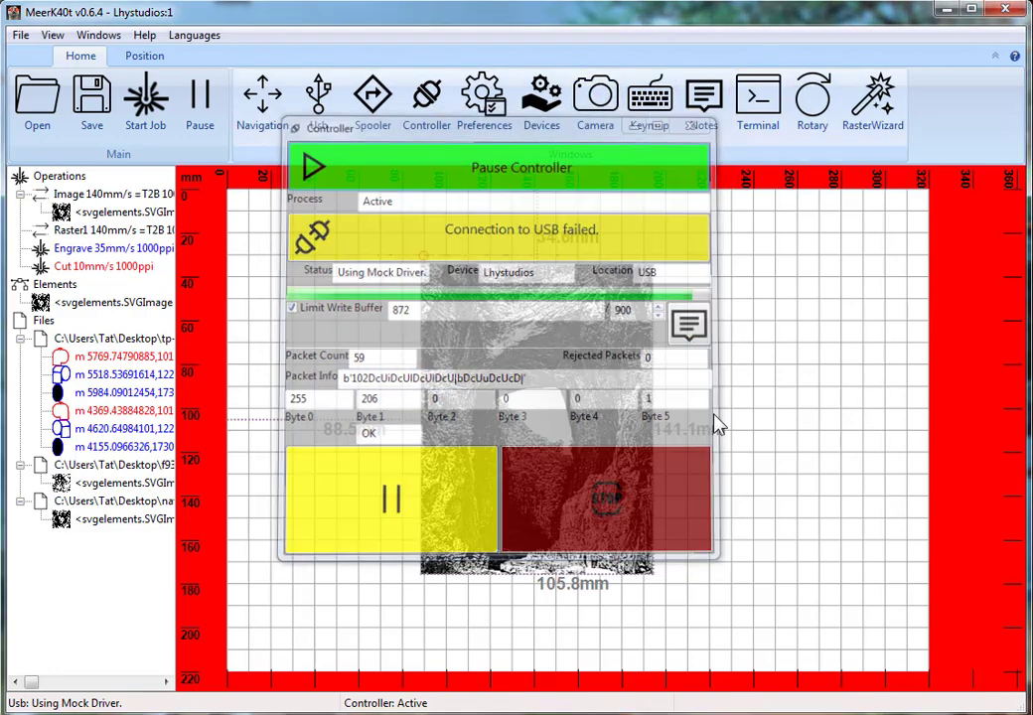
Move the arch photo to about 53.5 mm from the bed's left edge and 30 mm from its top, and load the toilet-roll design.
left_click_drag(489, 296, 411, 287)
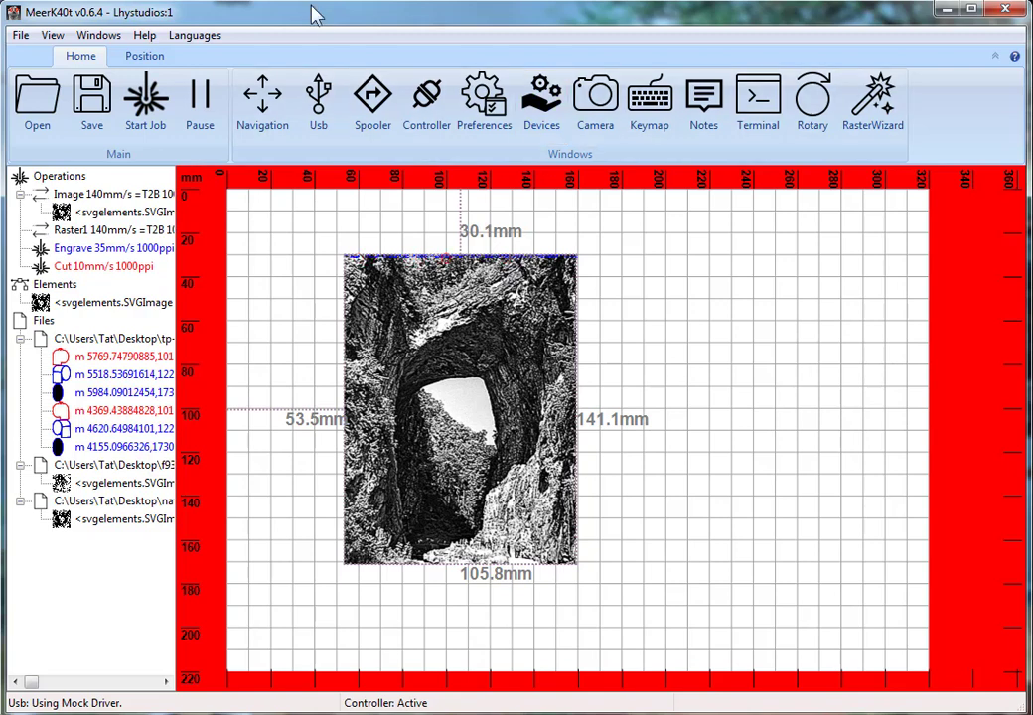
left_click_drag(586, 296, 639, 330)
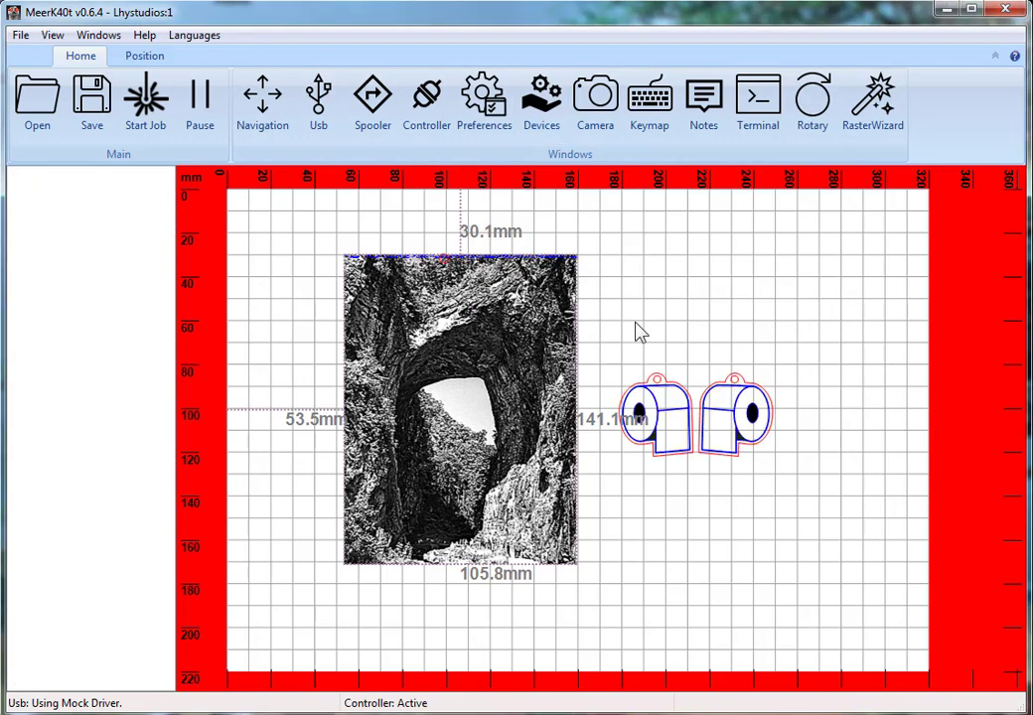
Select the right-hand toilet roll on the bed and open the Navigation window beside it.
left_click_drag(687, 295, 807, 496)
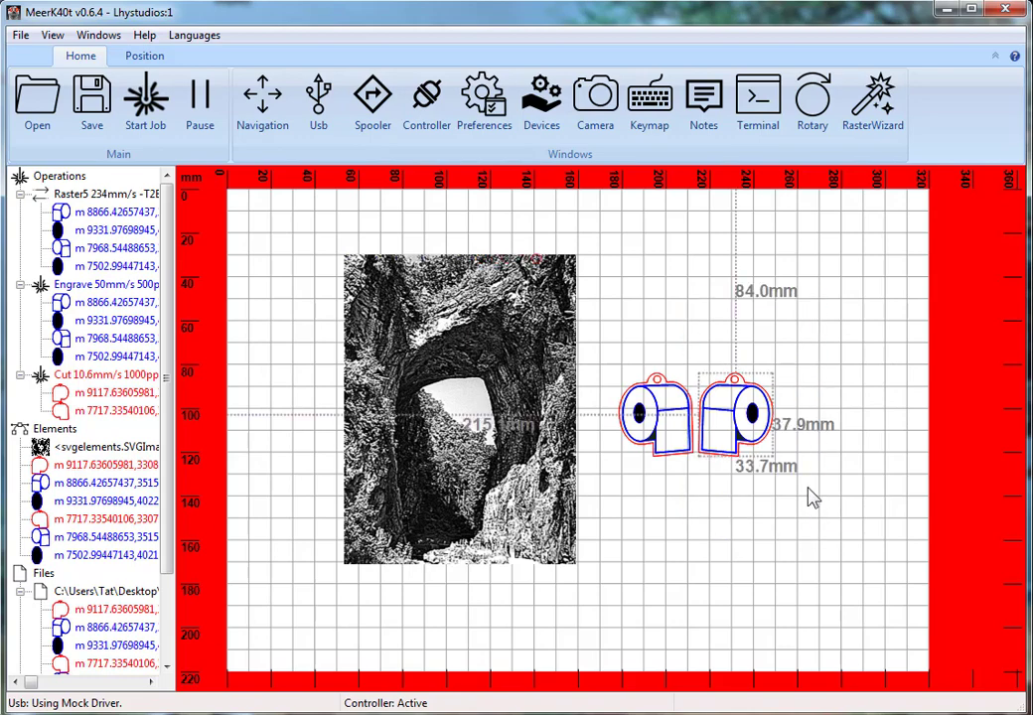
left_click(246, 104)
left_click_drag(268, 18, 756, 349)
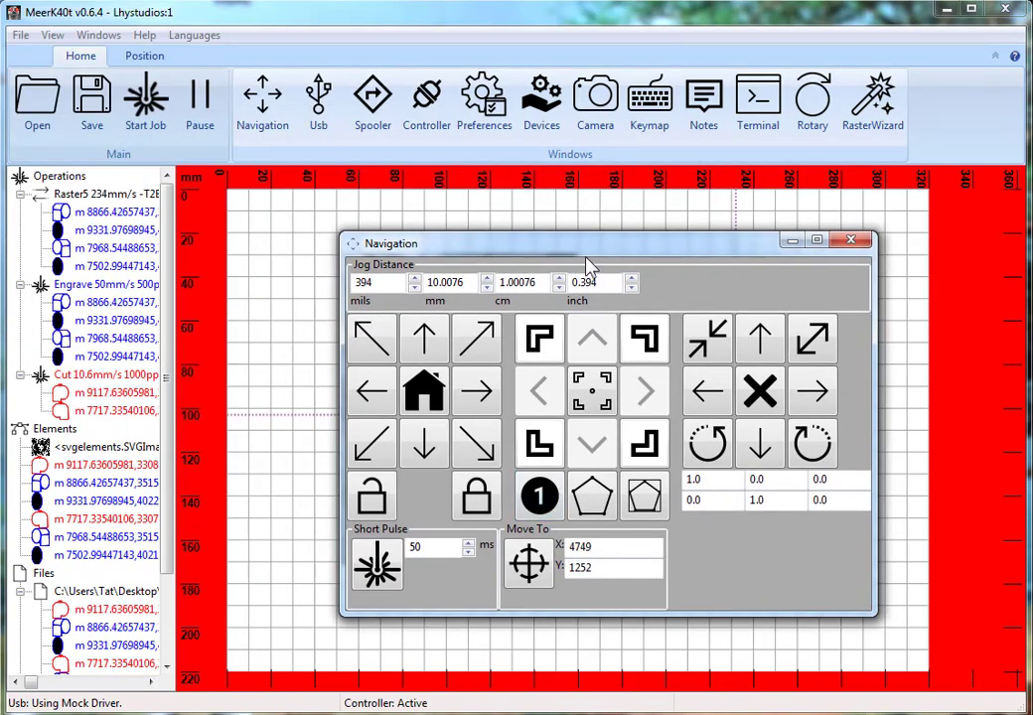
left_click_drag(581, 248, 331, 260)
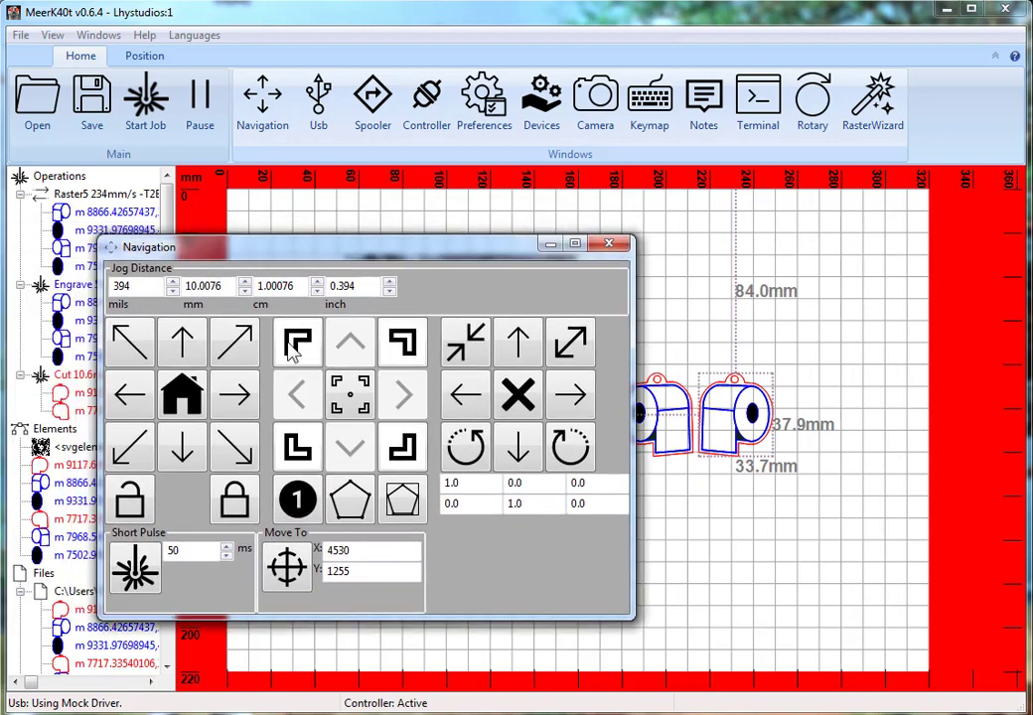
Emergency-stop the running job in the controller and close the controller window.
left_click(437, 110)
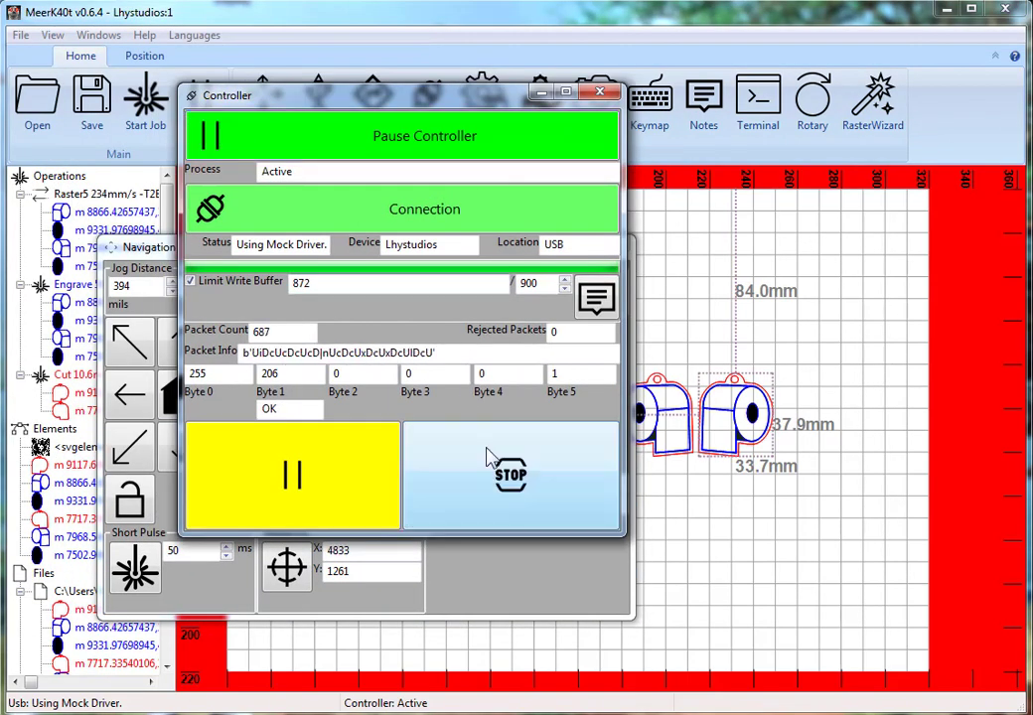
left_click(491, 463)
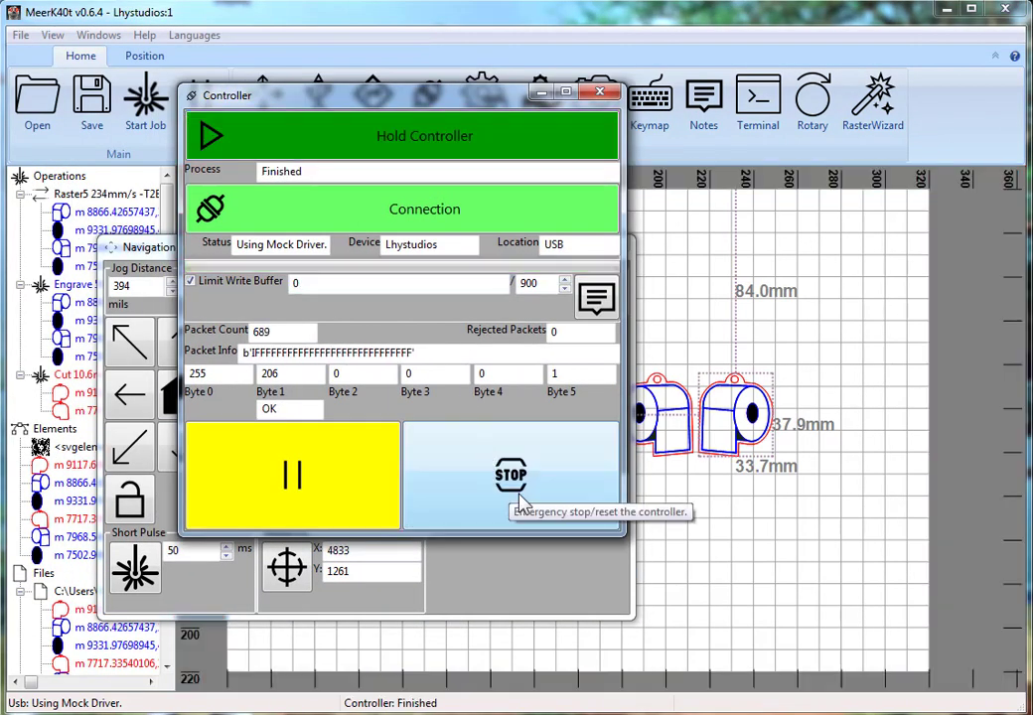
left_click(600, 93)
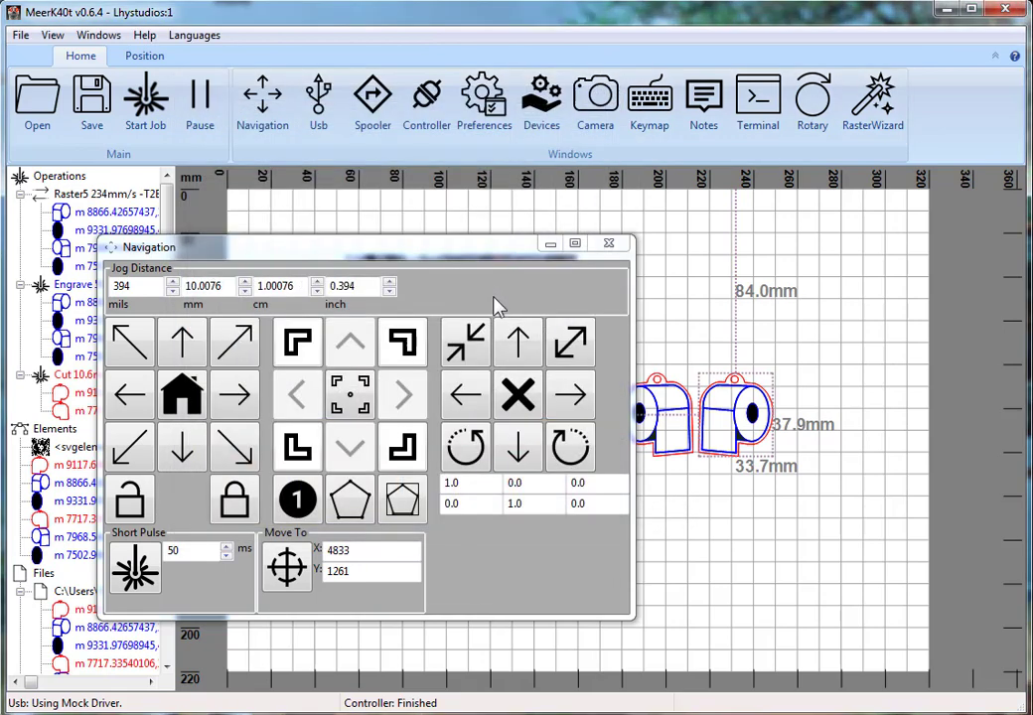
Send the laser to the selected toilet roll's first point, and jog the roll three 394 mil increments to the right and back.
left_click(297, 499)
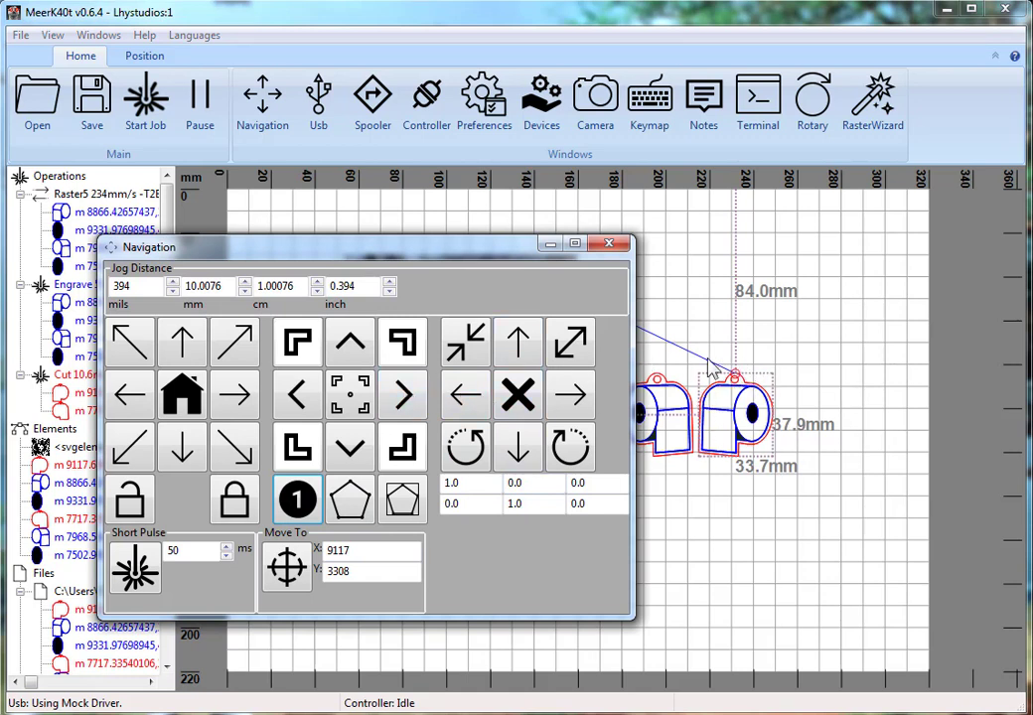
left_click(407, 395)
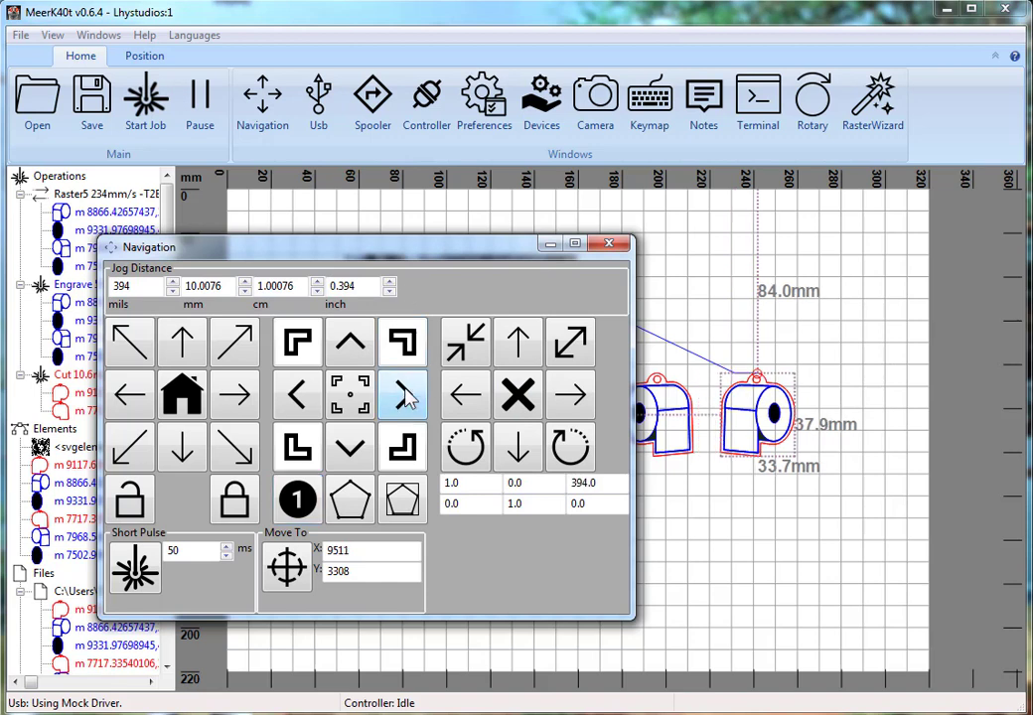
left_click(406, 395)
left_click(407, 395)
left_click(305, 396)
left_click(305, 396)
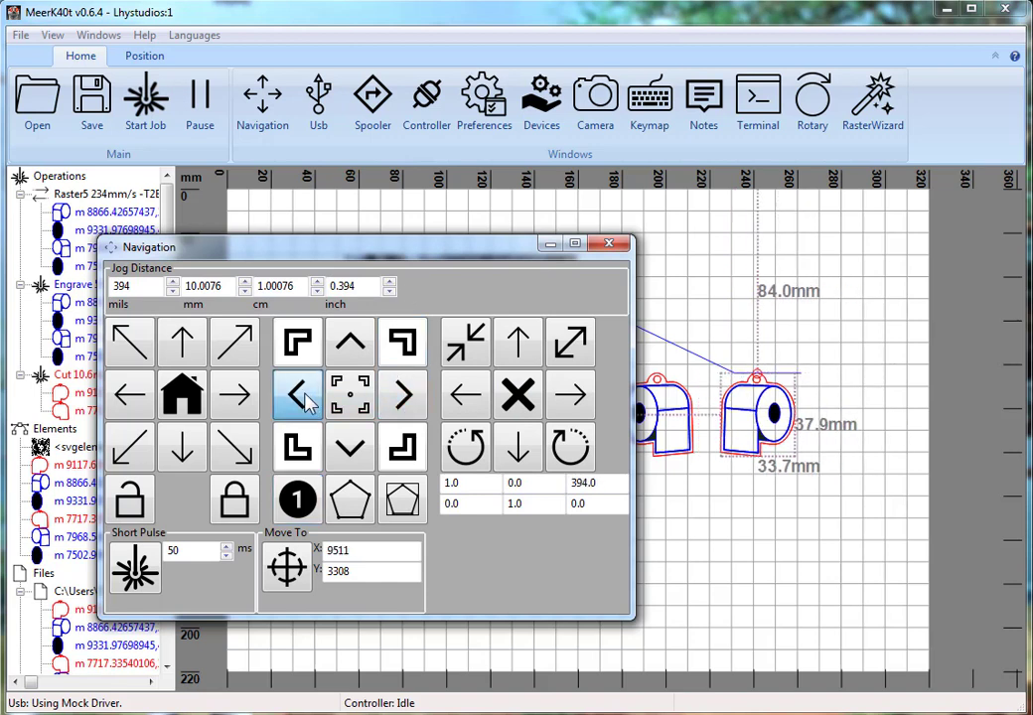
left_click(305, 397)
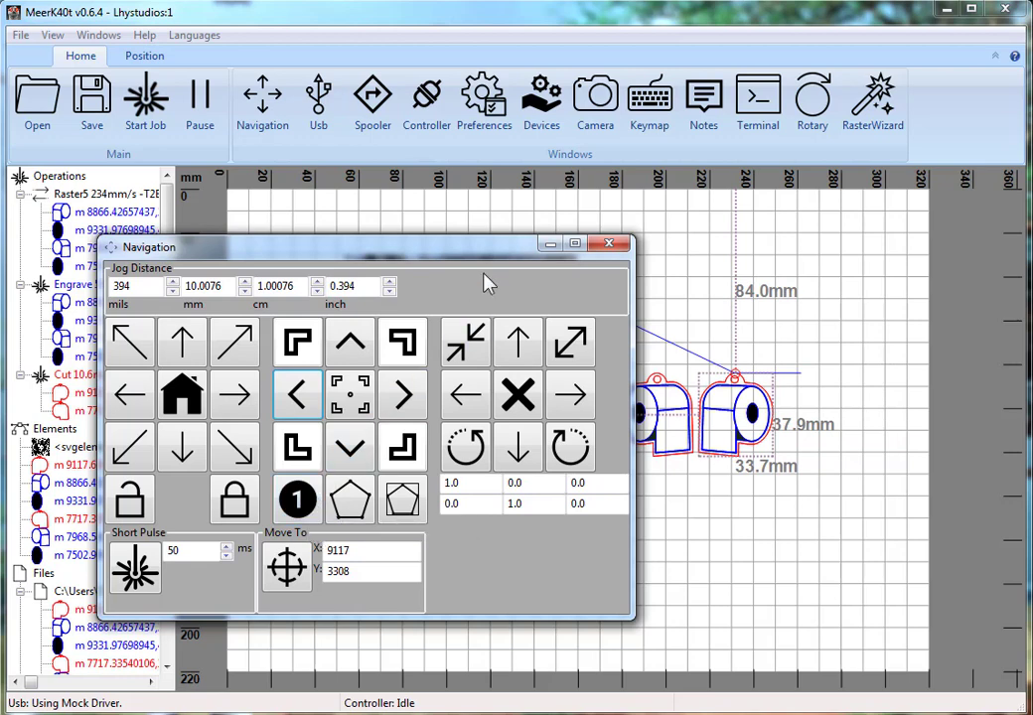
left_click_drag(525, 253, 702, 276)
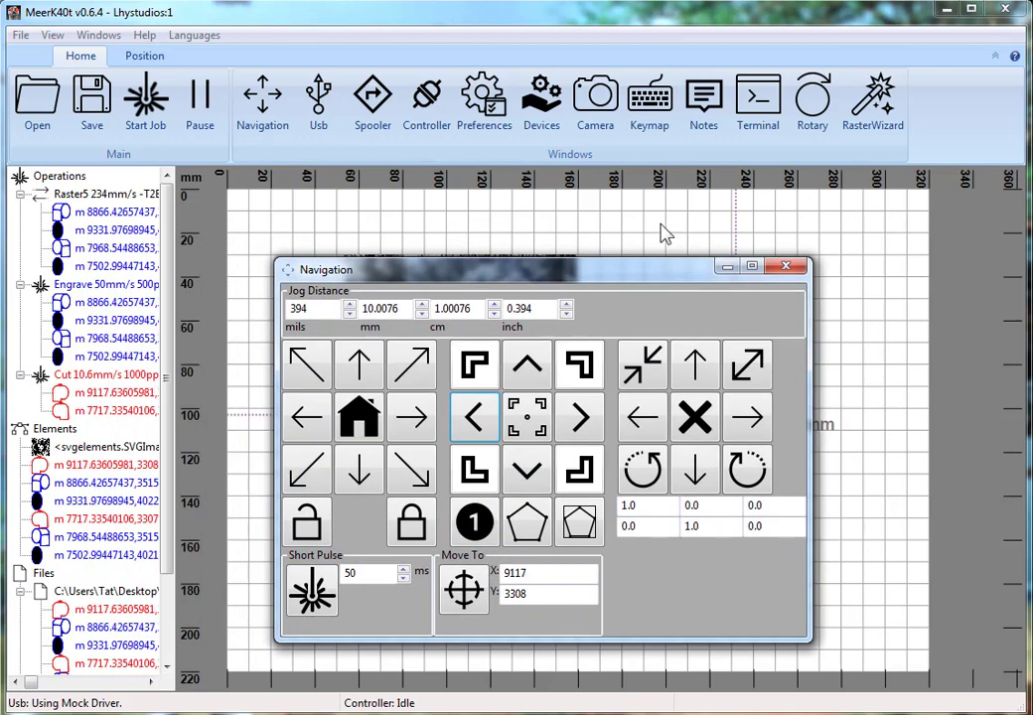
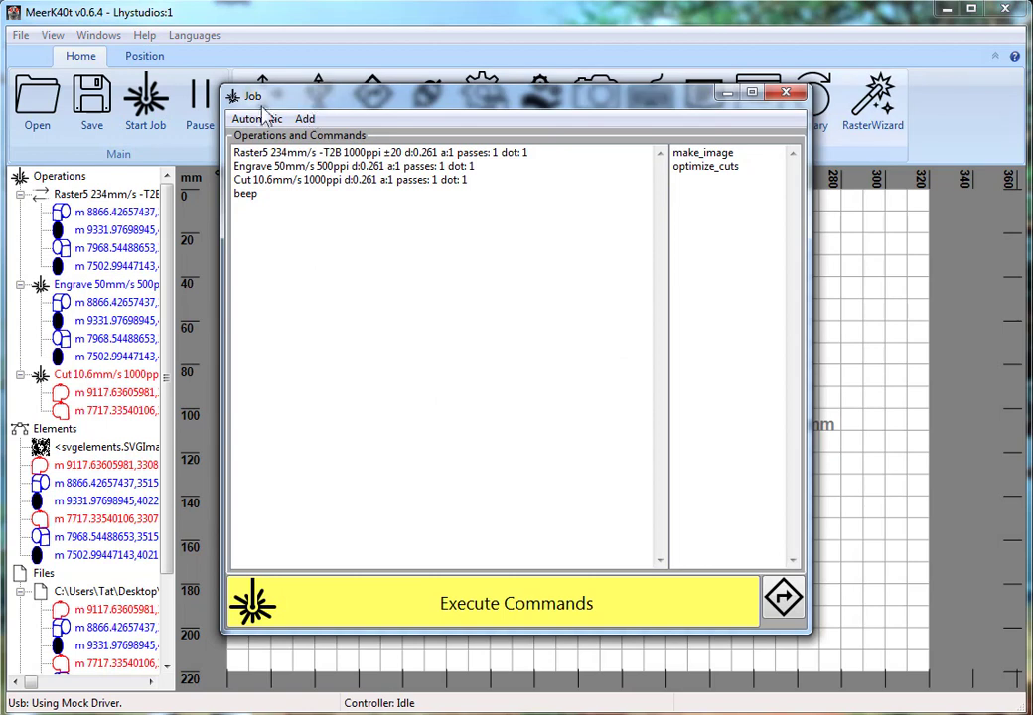
Enable Home Before and Home After in the job's automatic commands and close the job.
left_click(255, 120)
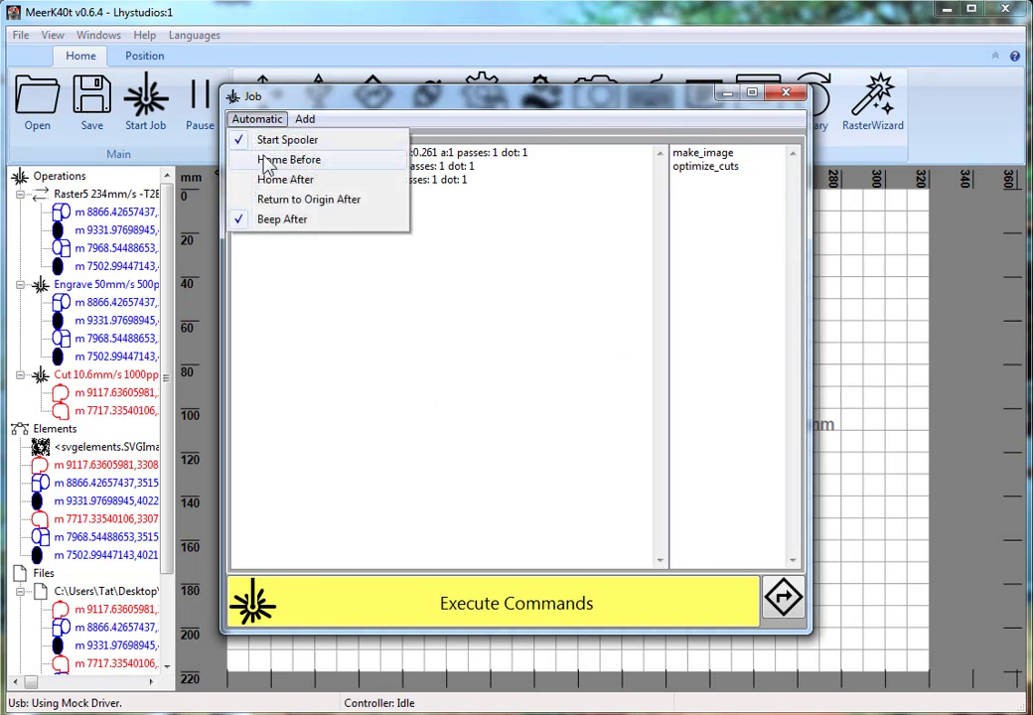
left_click(274, 159)
left_click(257, 119)
left_click(274, 180)
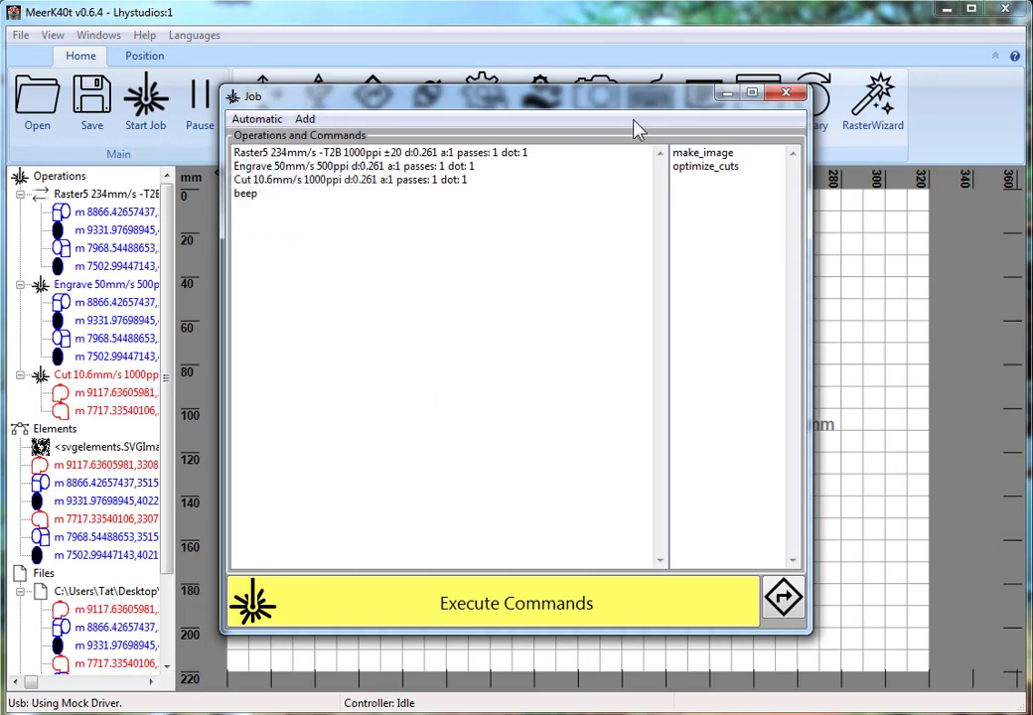
left_click(786, 92)
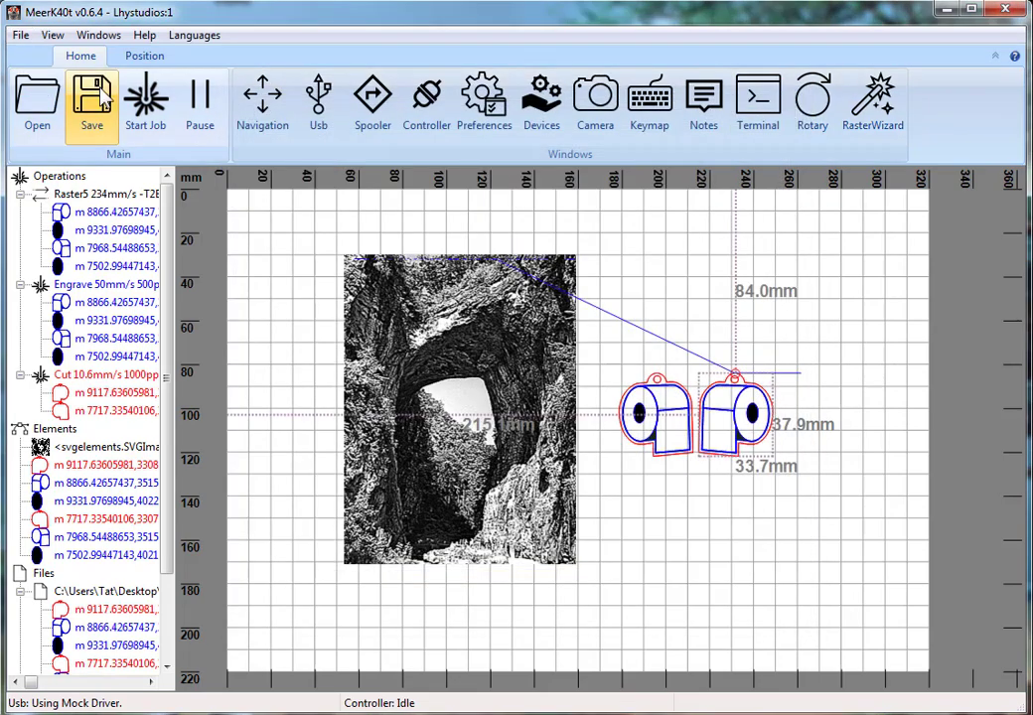
Reopen the job and check the Home Before and Home After entries in its operation list.
left_click(145, 102)
left_click(325, 156)
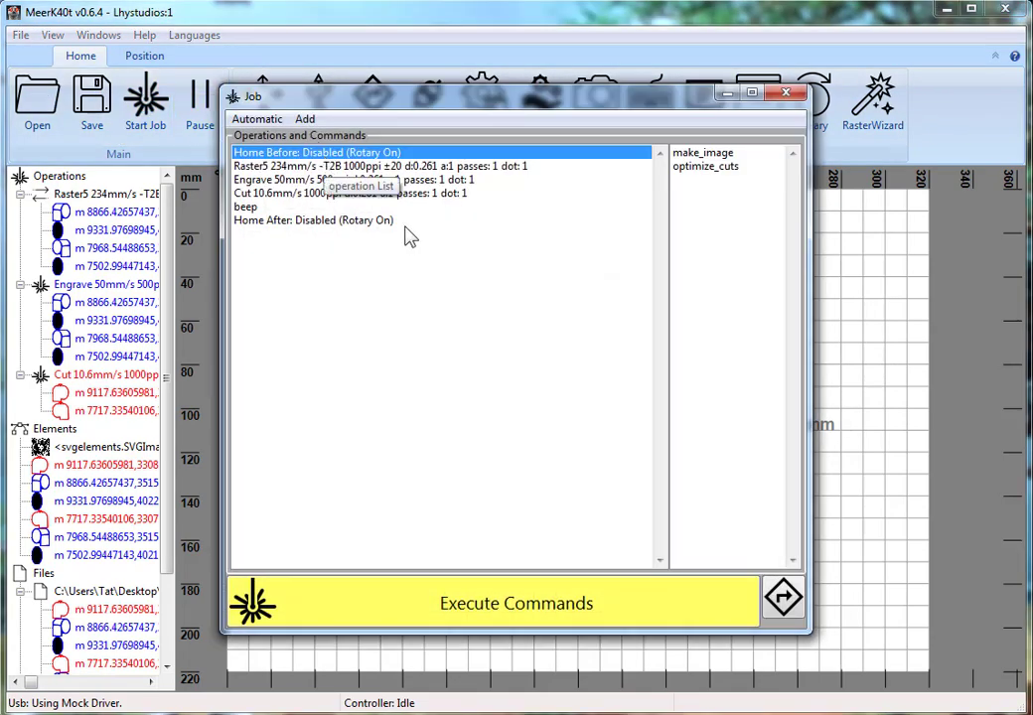
left_click(373, 221)
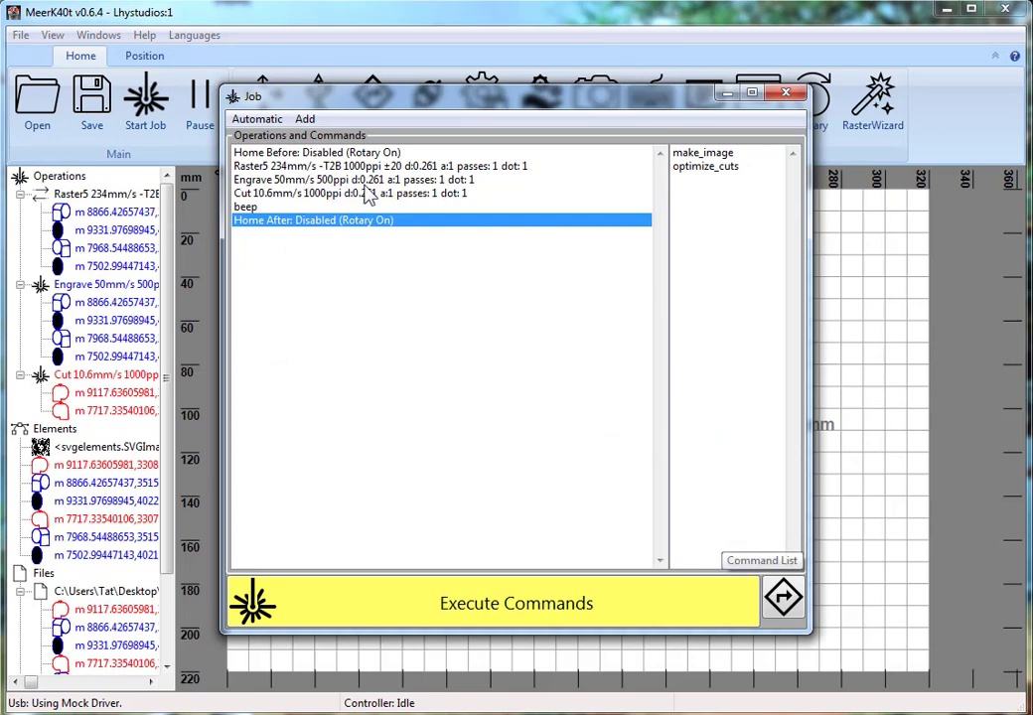
left_click_drag(515, 99, 558, 137)
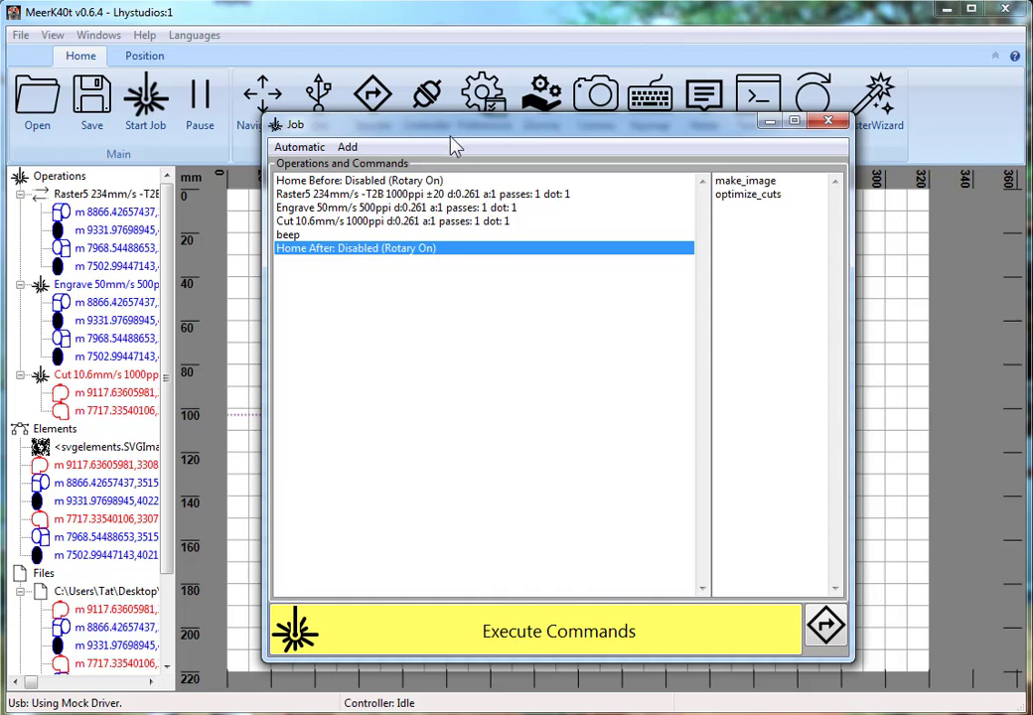
Enable Return to Origin After, disable Home After and Home Before for the job, and close it.
left_click(303, 149)
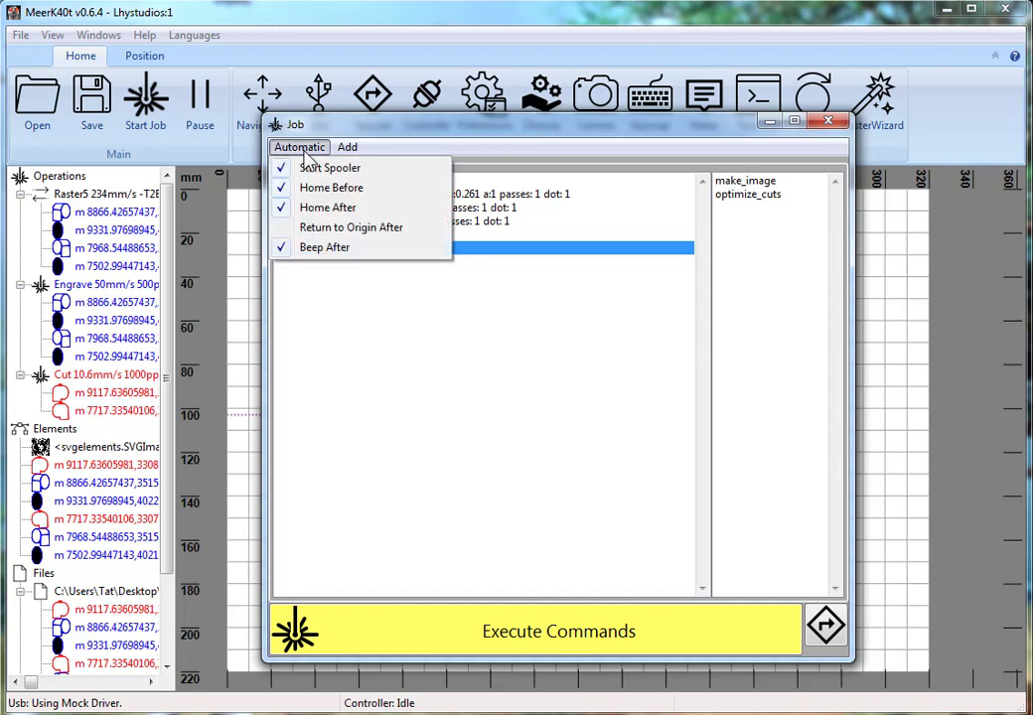
left_click(321, 237)
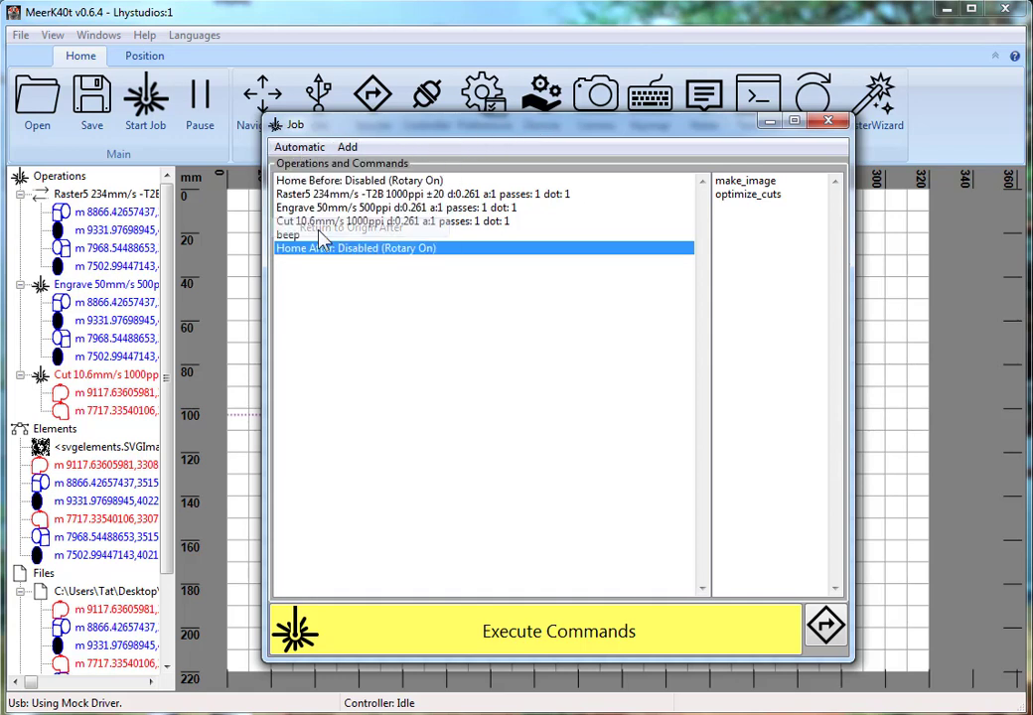
left_click(301, 147)
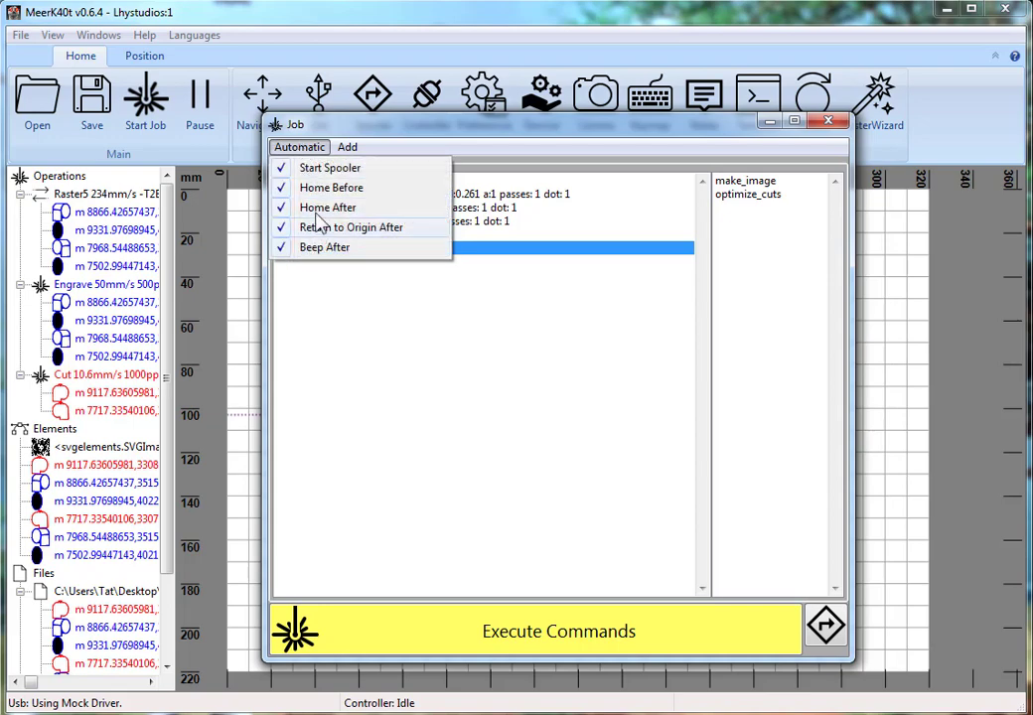
left_click(316, 207)
left_click(303, 149)
left_click(318, 187)
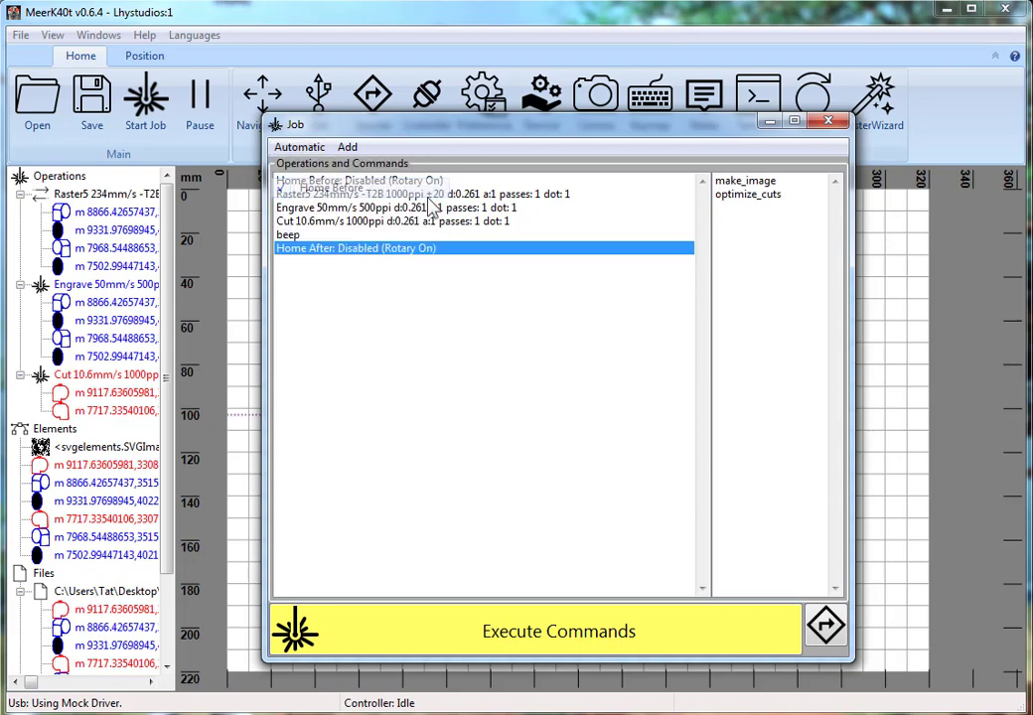
left_click(828, 120)
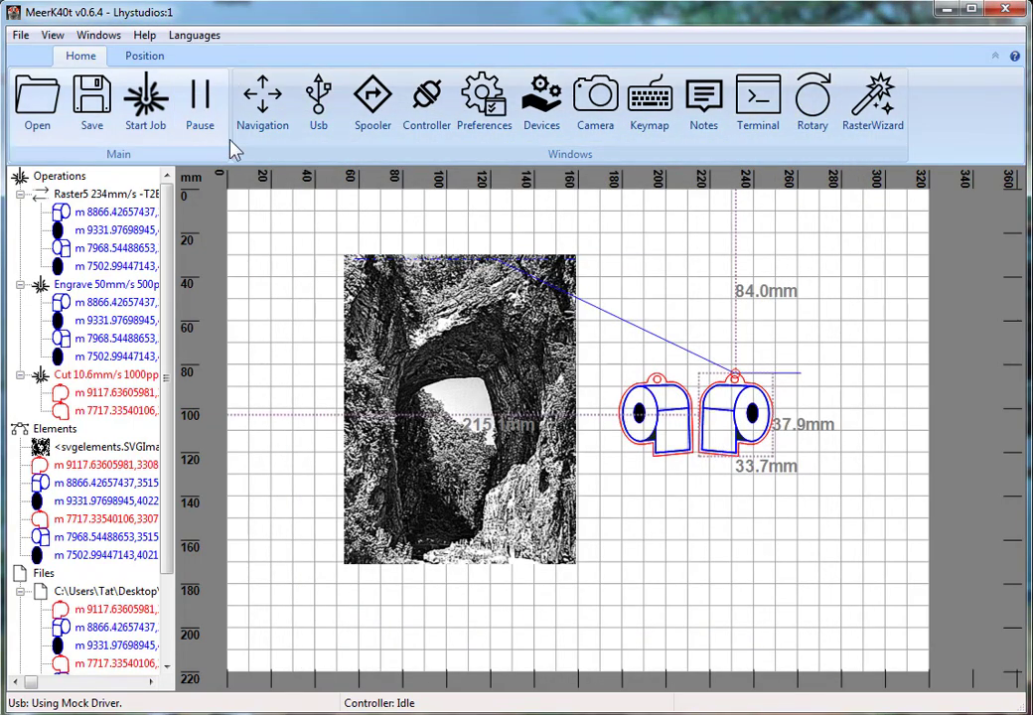
Reopen the job, check the origin command in its operation list and close it.
left_click(146, 105)
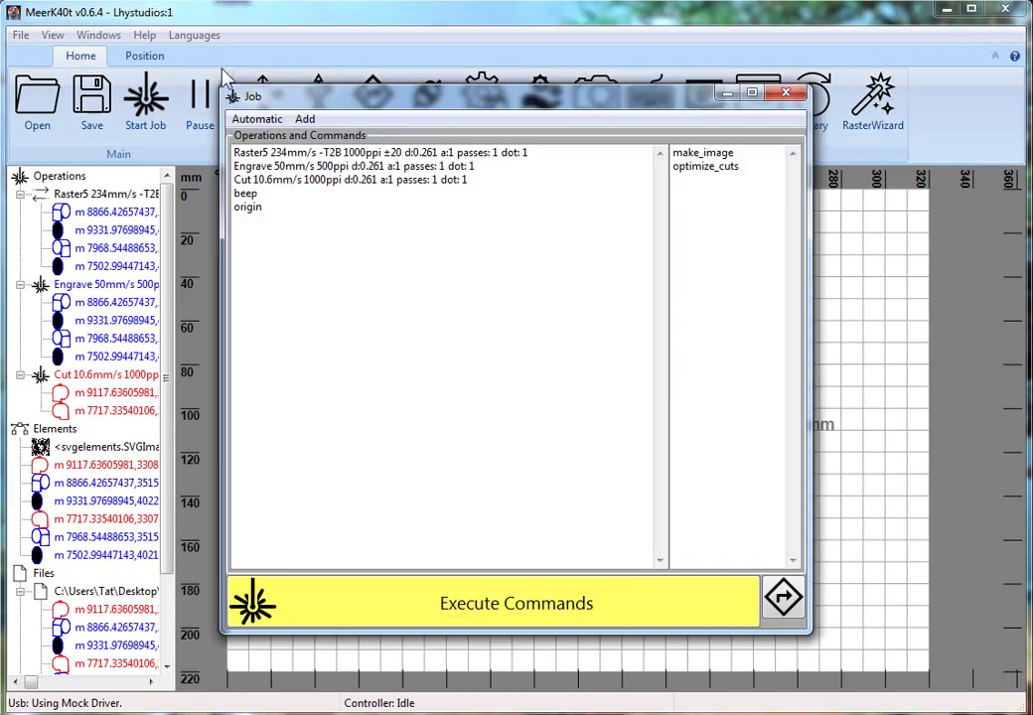
left_click(260, 208)
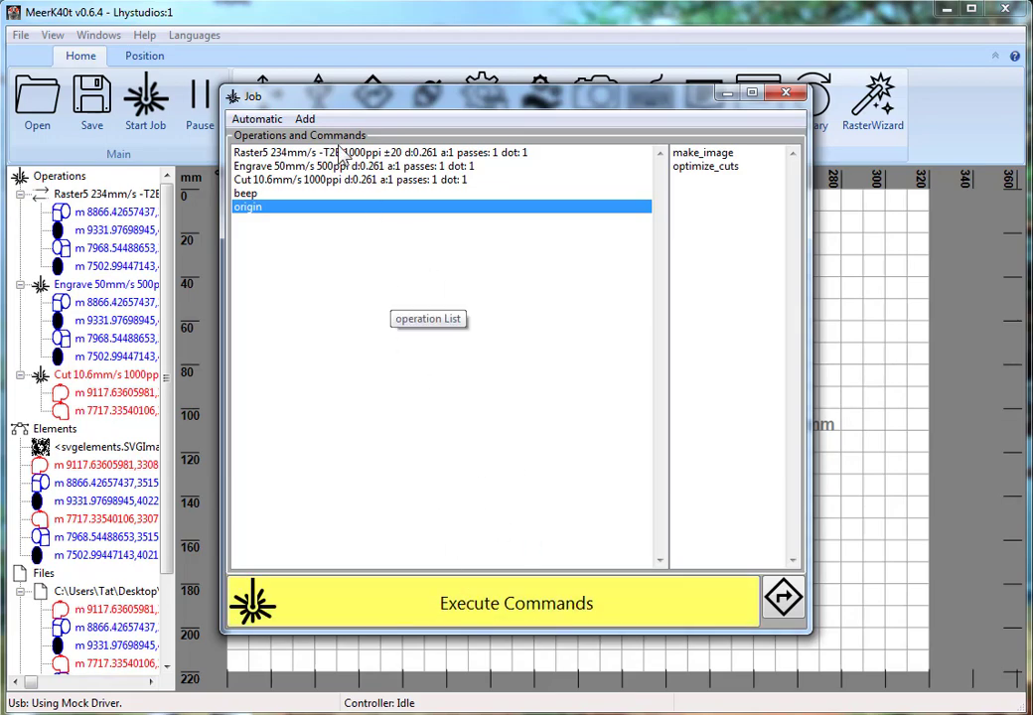
left_click(786, 93)
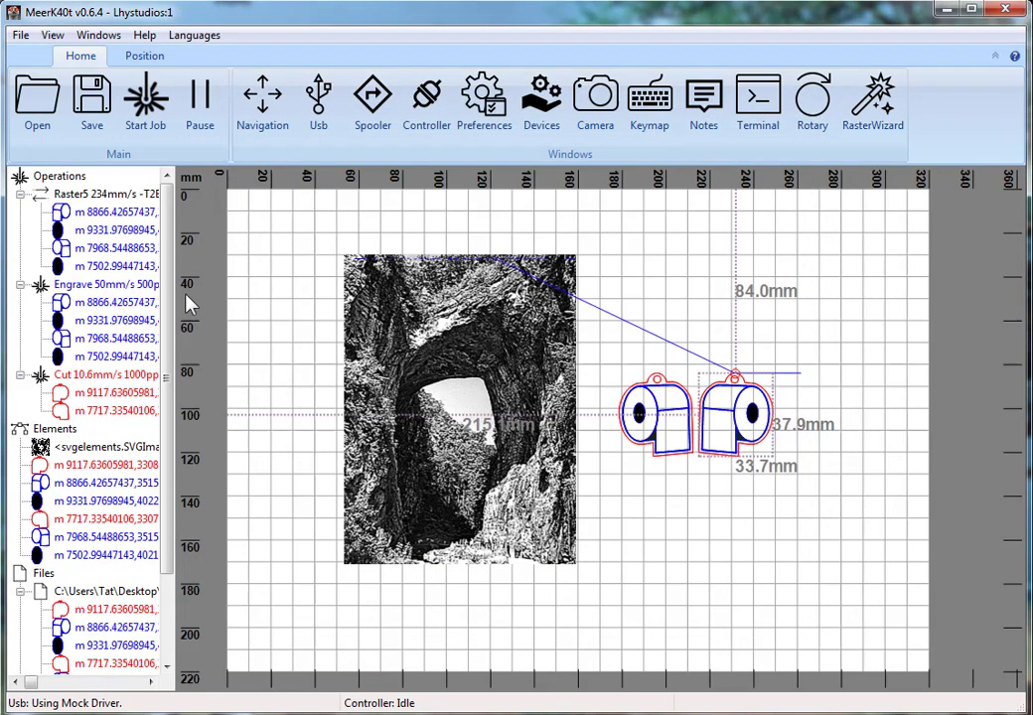
Create a job from the Cut 10.6mm/s operation alone, execute its preparation commands and start it.
right_click(74, 373)
left_click(119, 382)
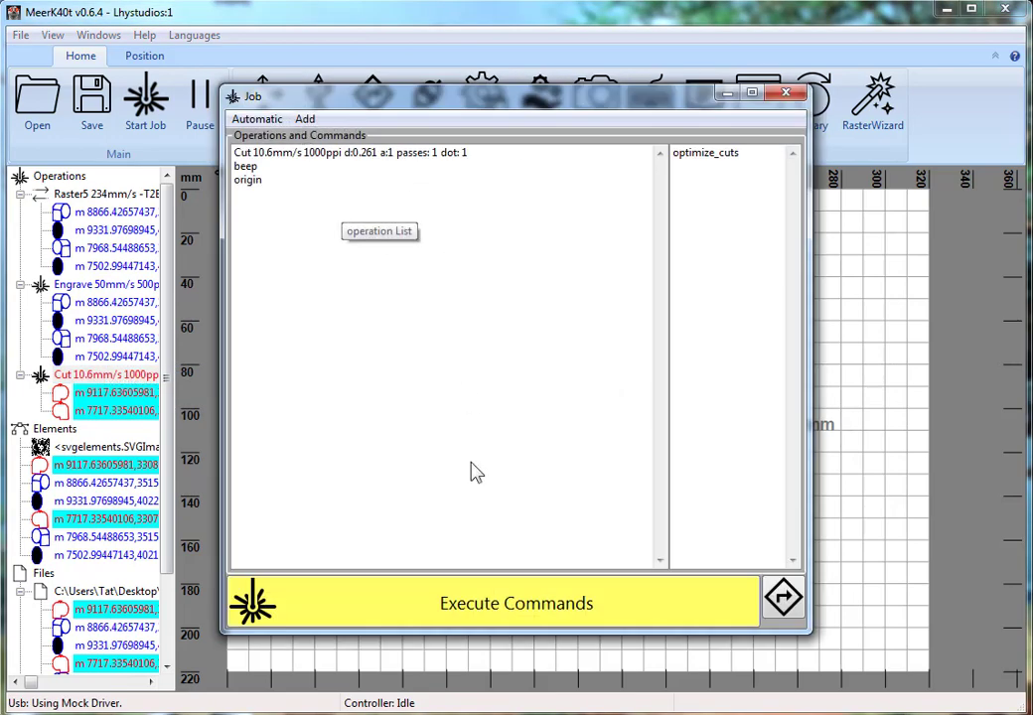
left_click_drag(604, 106, 681, 125)
left_click(556, 613)
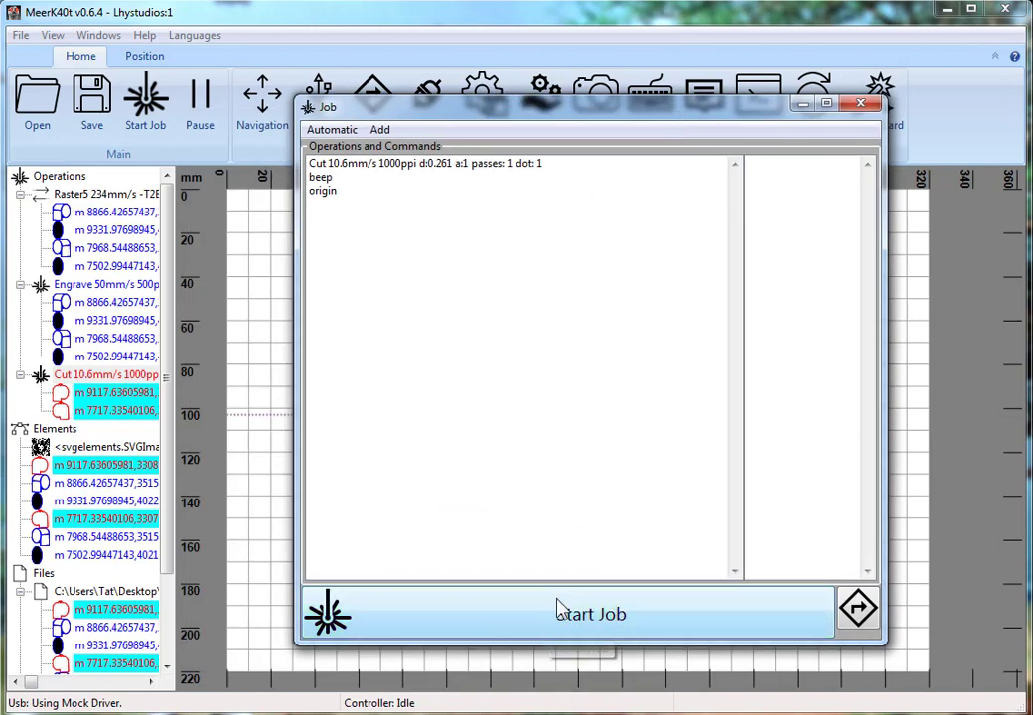
left_click(558, 610)
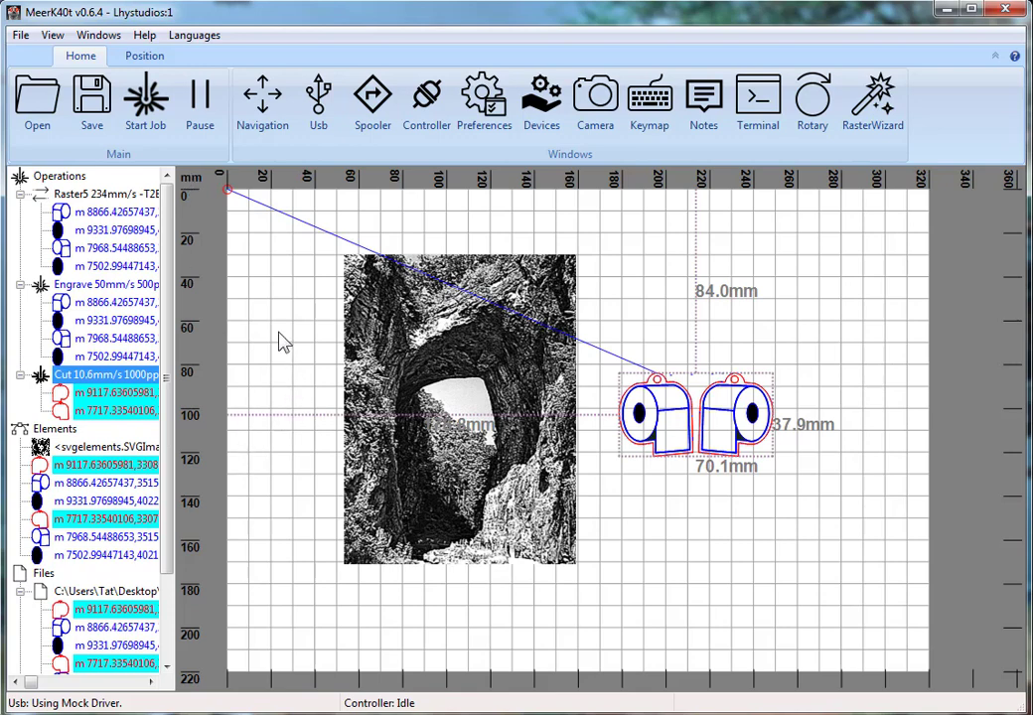
Move the red cut outlines away from the toilet rolls, and place them back around the rolls about 85 mm from the bed's top.
scroll(237, 380, "down", 2)
scroll(276, 397, "up", 2)
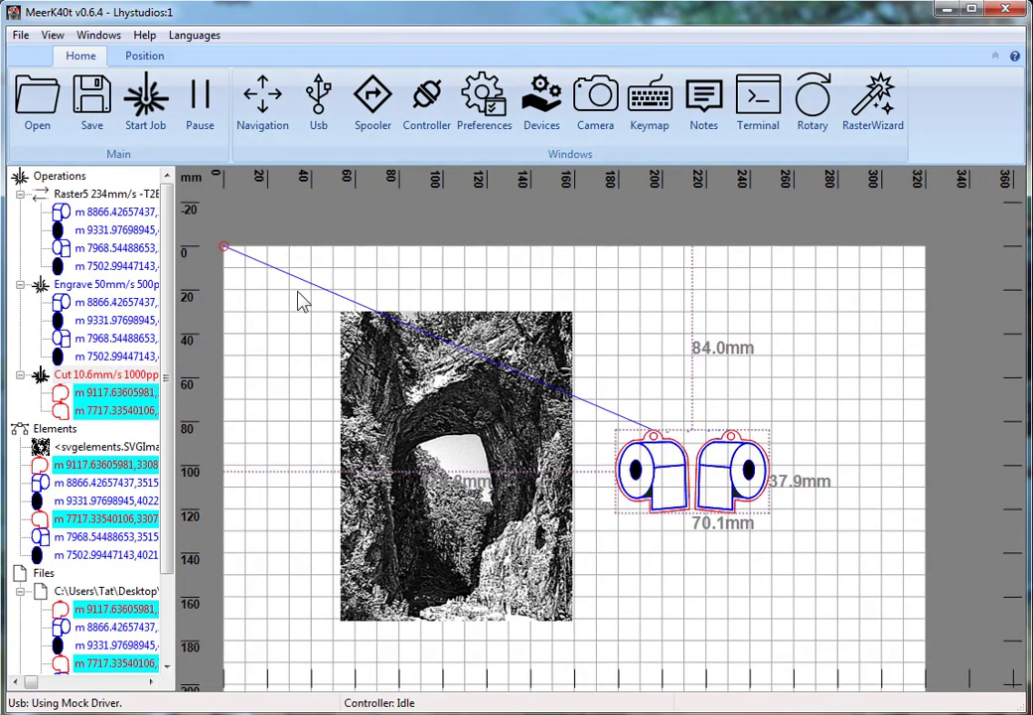
scroll(303, 303, "down", 2)
scroll(318, 263, "up", 2)
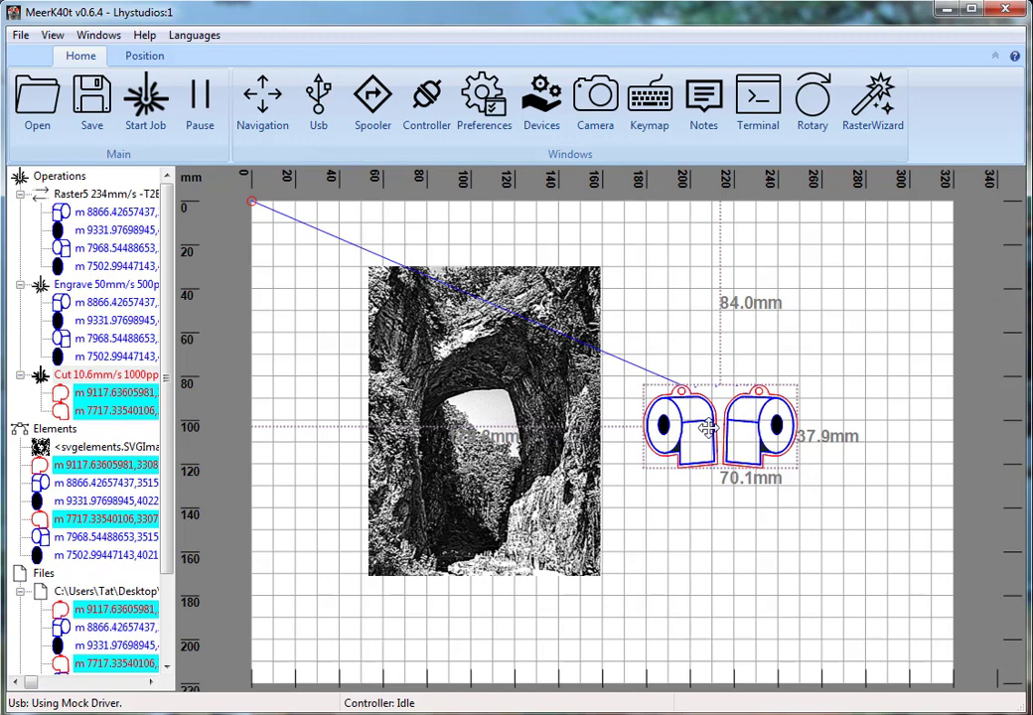
left_click_drag(722, 407, 819, 285)
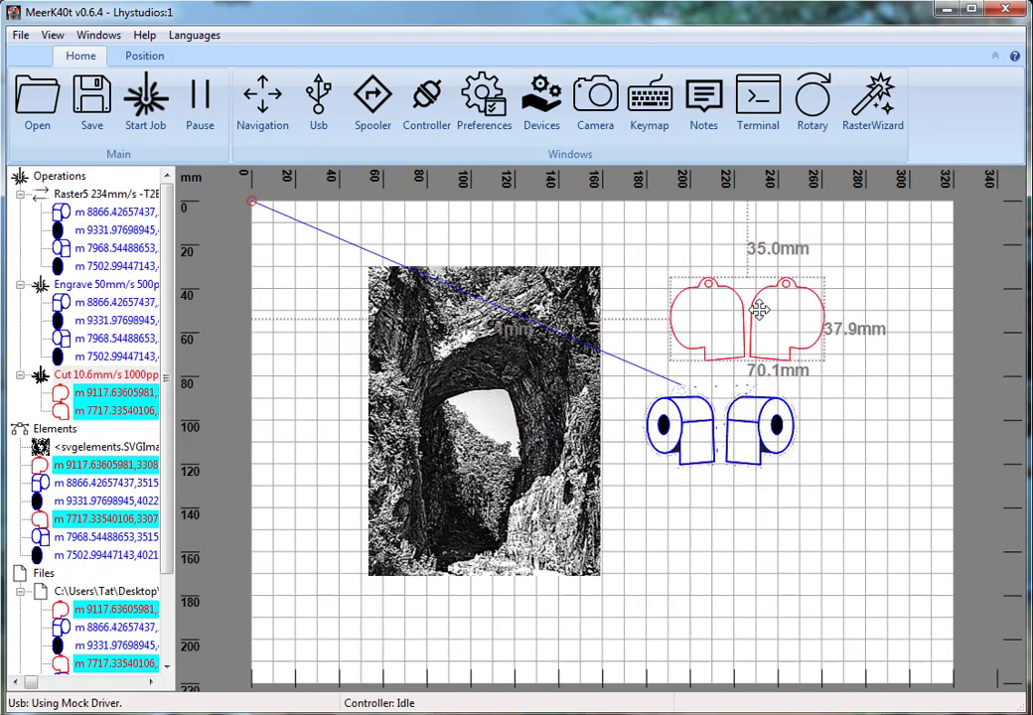
left_click_drag(738, 358, 732, 419)
scroll(732, 419, "up", 3)
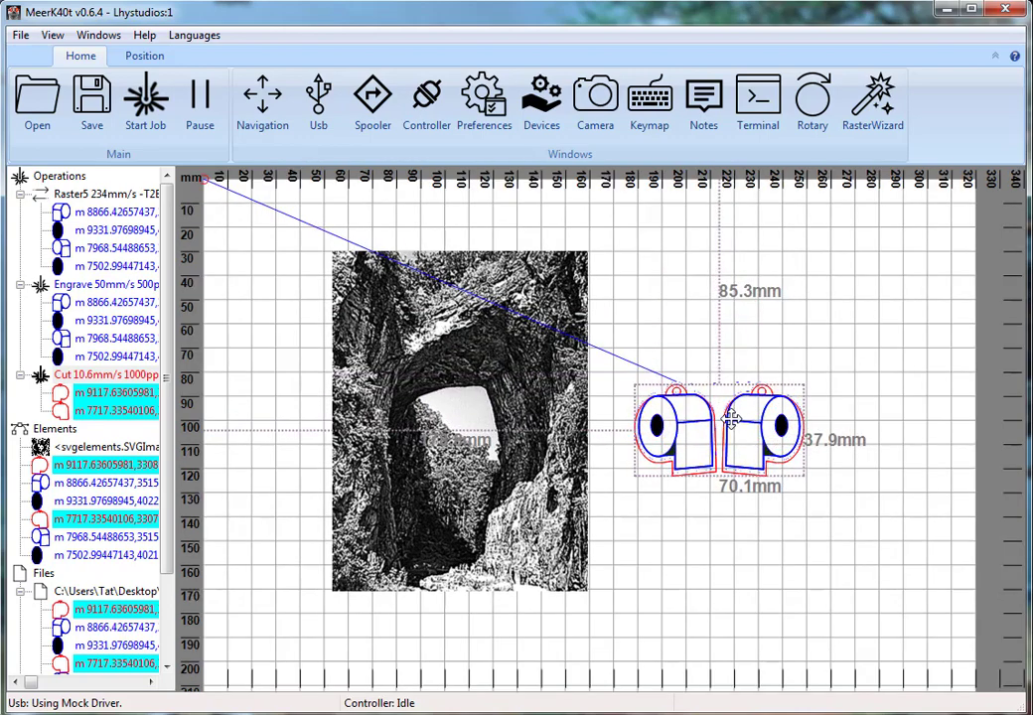